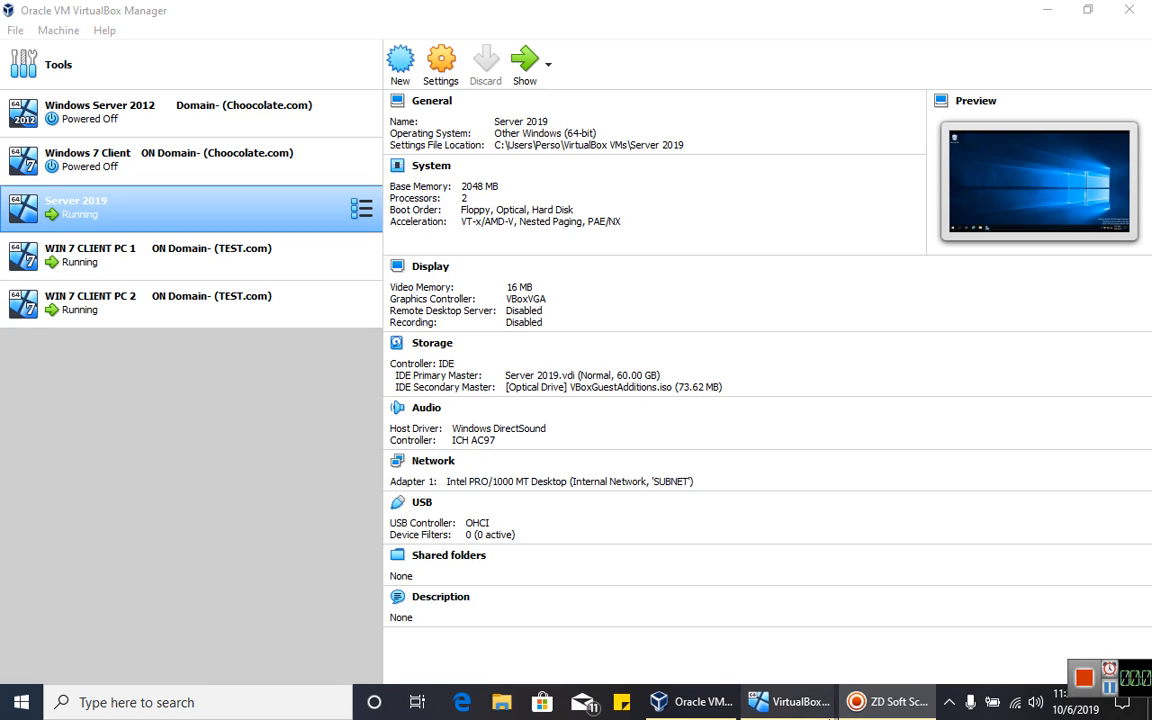
- Bring the running WIN 7 CLIENT PC 1 VM window forward at its Windows 7 log-on screen
mouse_move(829, 710)
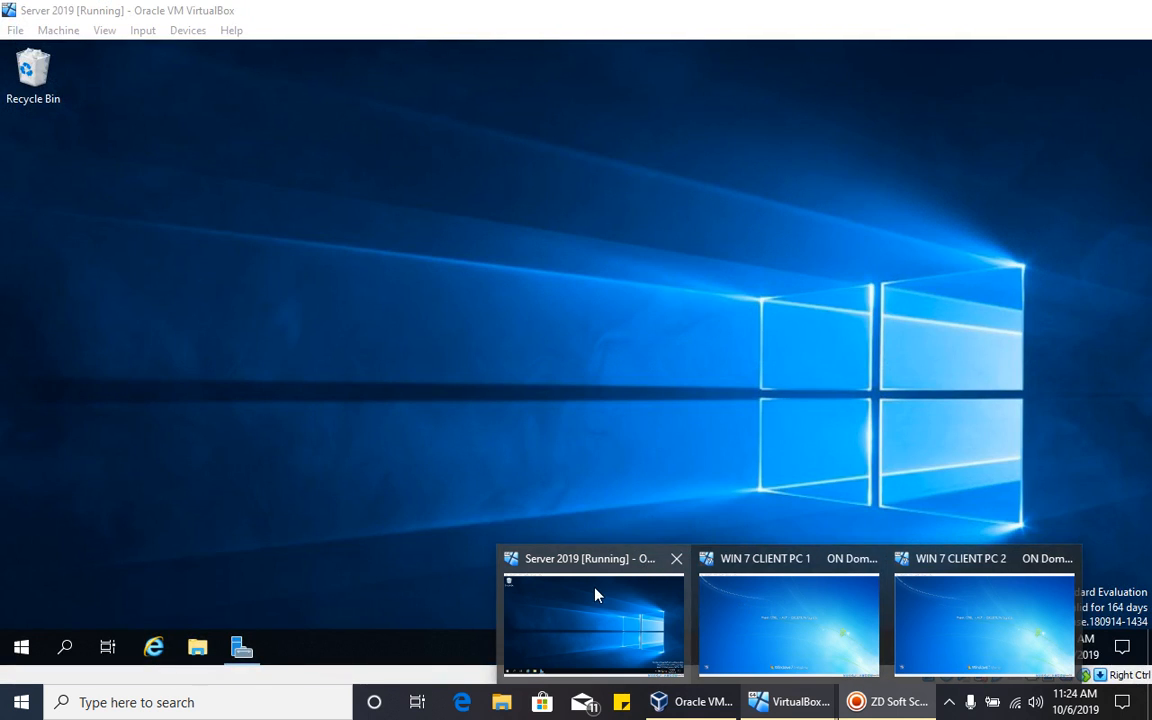
- On the Server 2019 VM, open File Explorer maximized at This PC > Local Disk (C:)
click(585, 594)
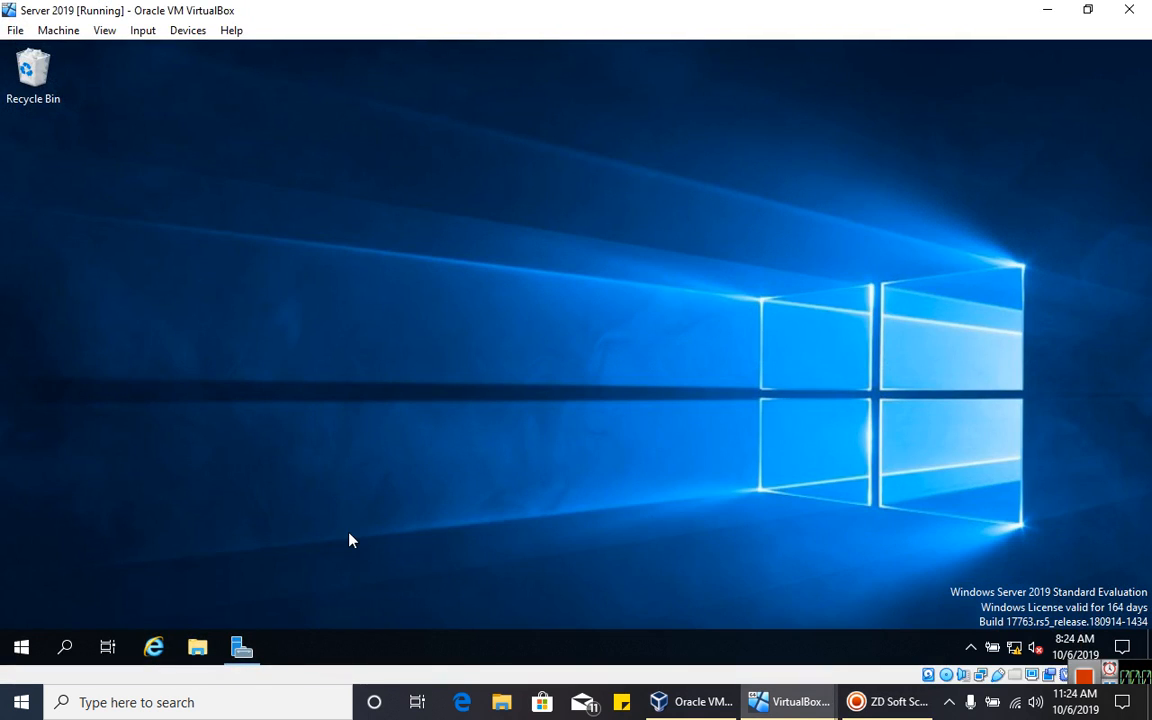
click(241, 647)
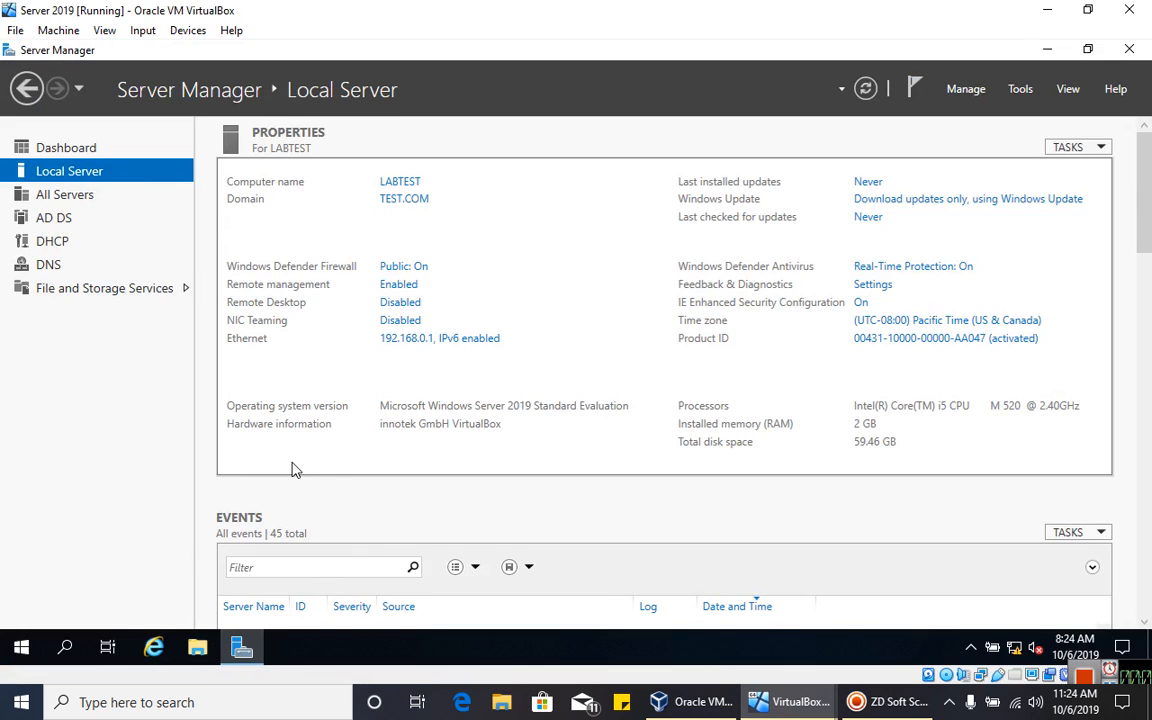
click(197, 647)
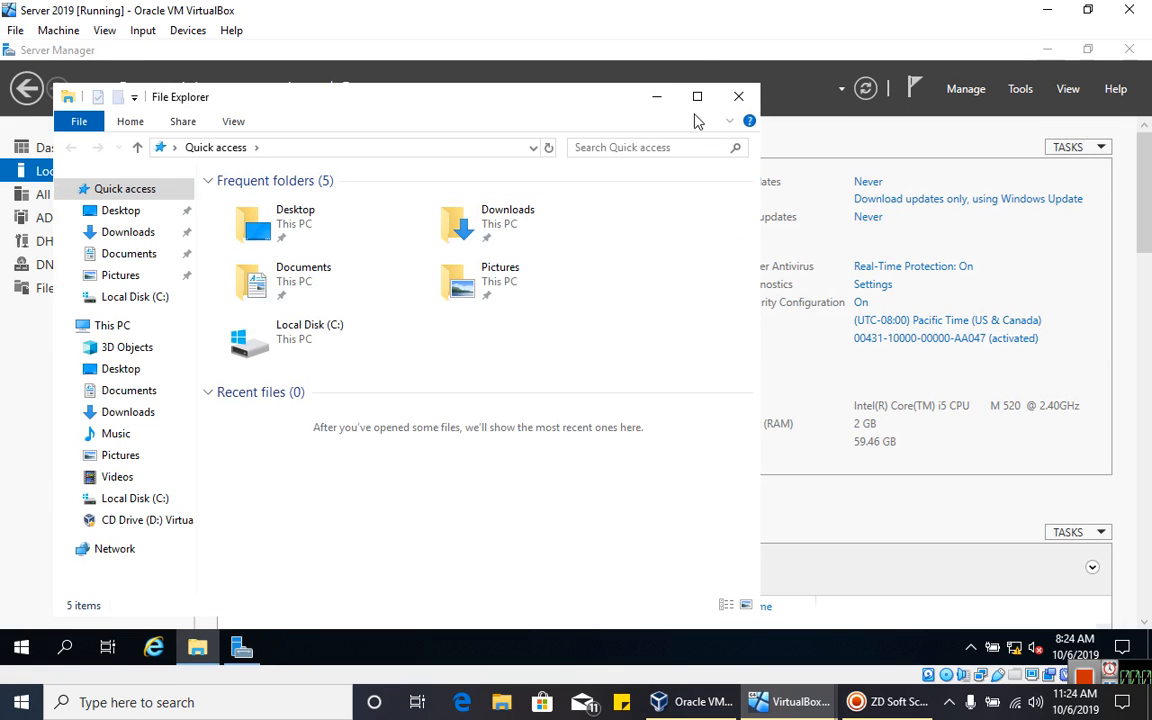
click(697, 96)
click(100, 279)
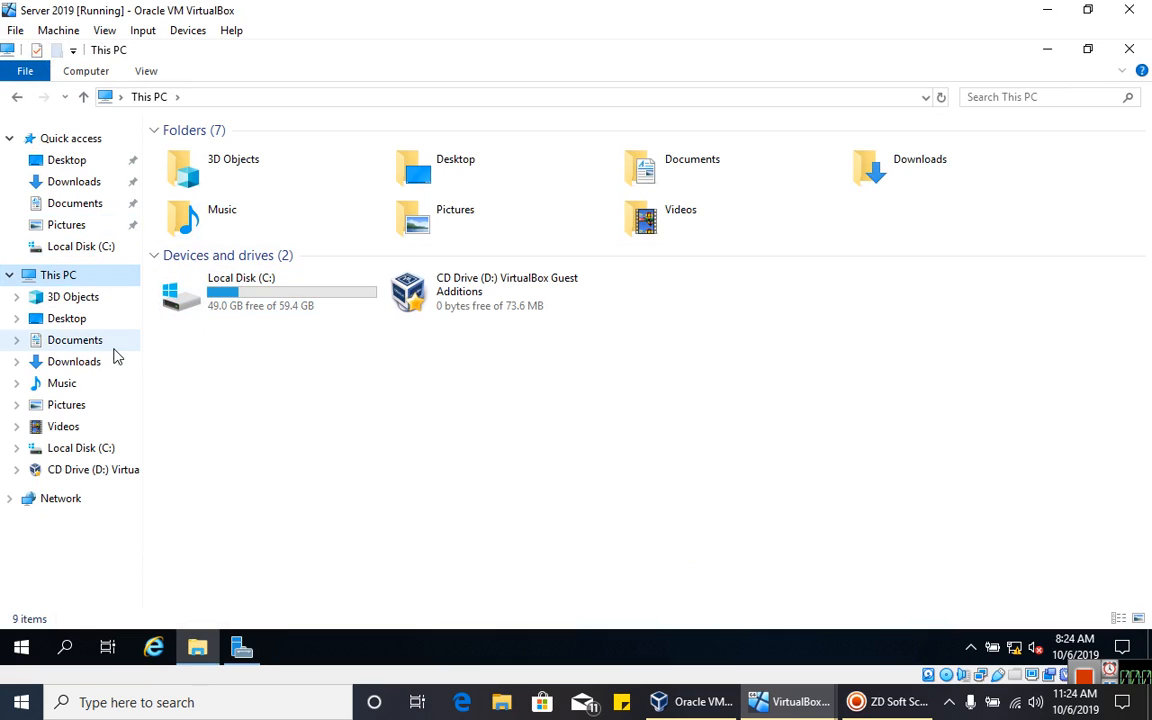
double_click(248, 312)
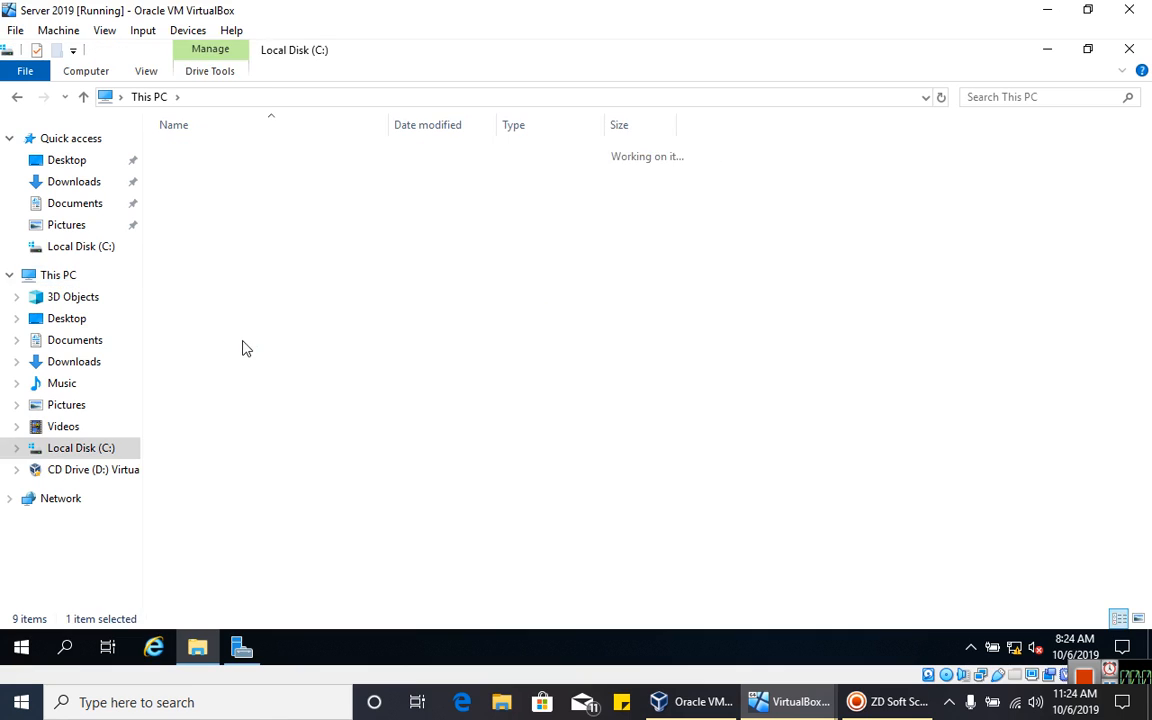
- Create a new folder on C: named HOME SHARE
right_click(370, 373)
mouse_move(470, 565)
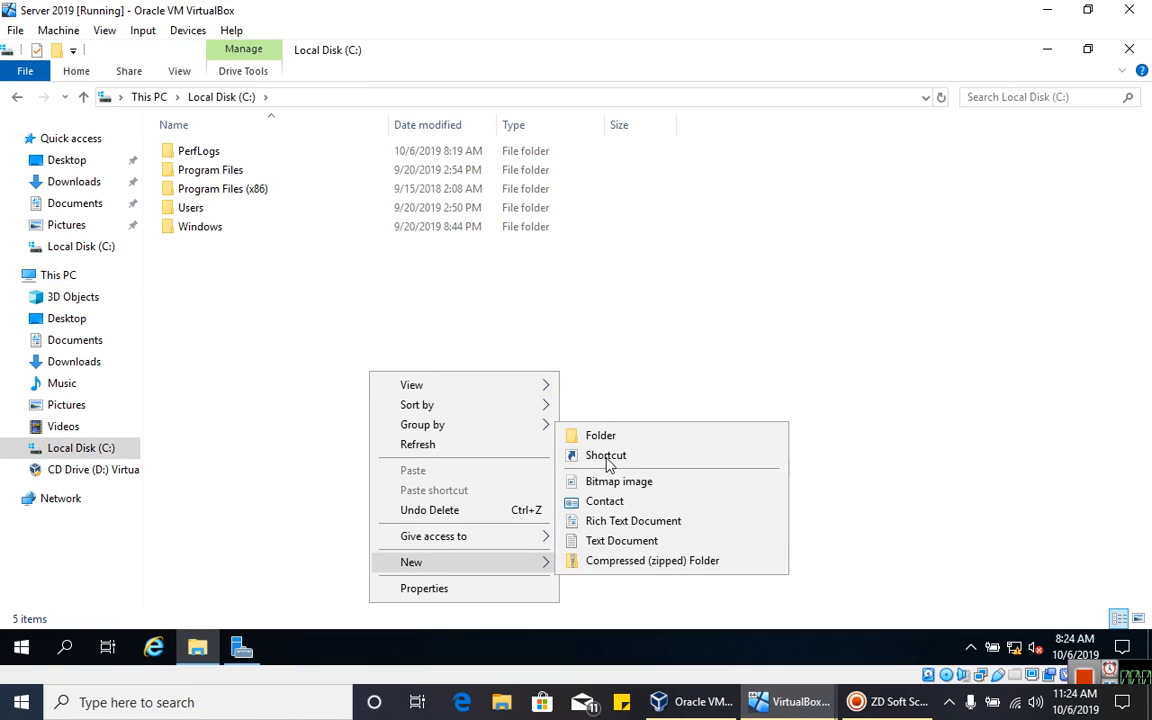
click(608, 442)
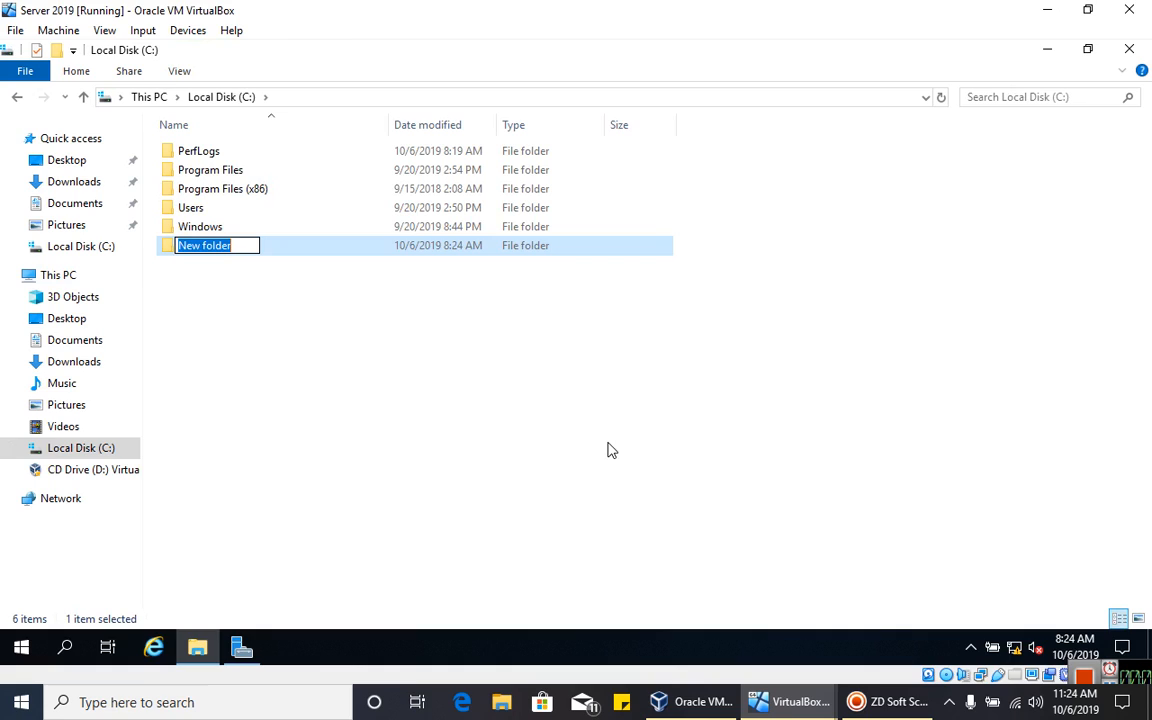
text(HOME)
key(BackSpace)
key(BackSpace)
text(ME SHARE)
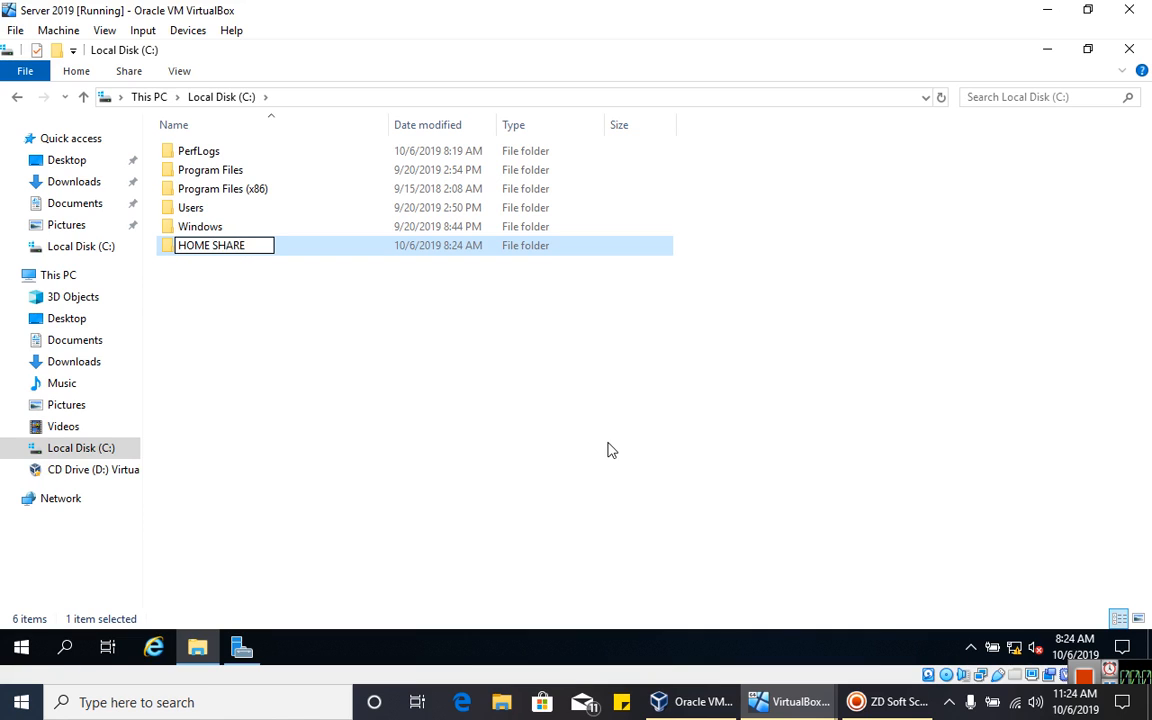
click(409, 386)
- Start sharing HOME SHARE from its Sharing properties and add Everyone to the share list
right_click(299, 249)
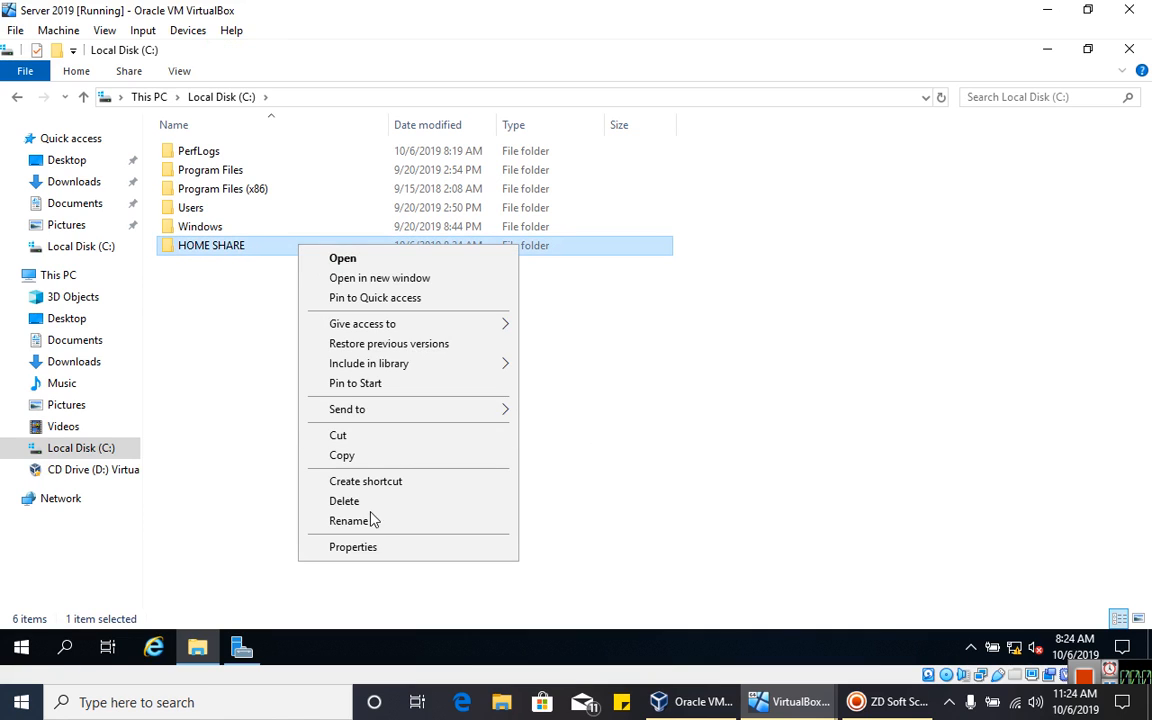
click(352, 548)
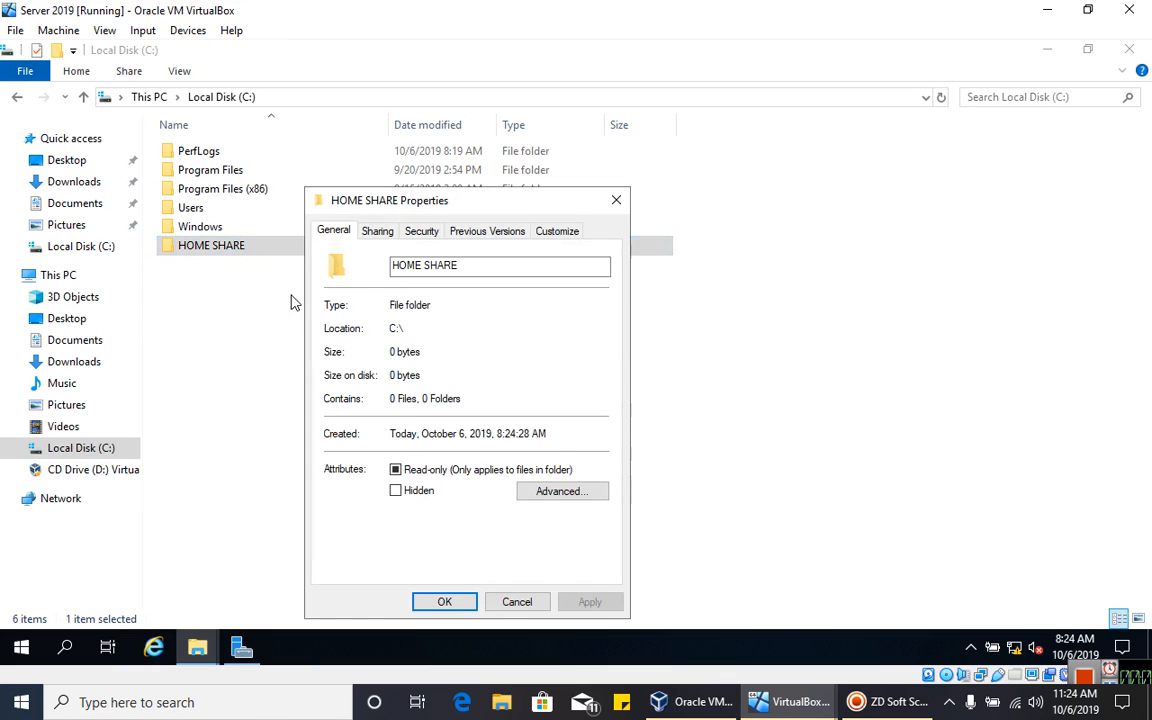
click(377, 233)
click(364, 351)
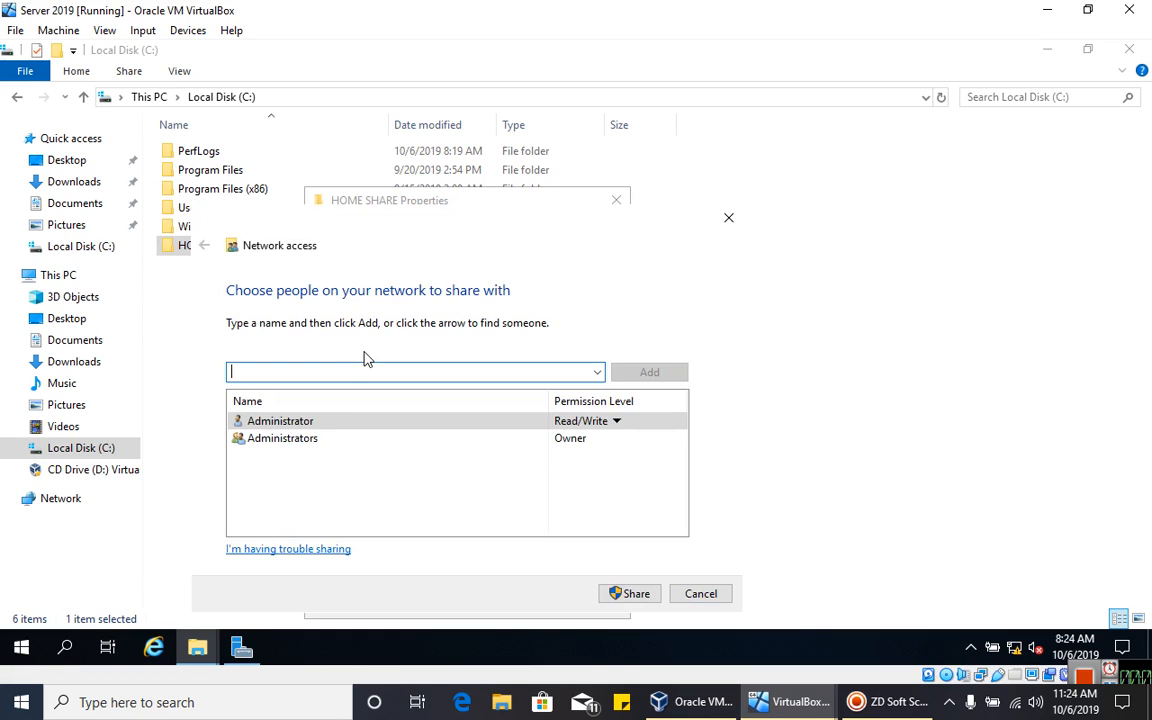
click(597, 372)
click(420, 391)
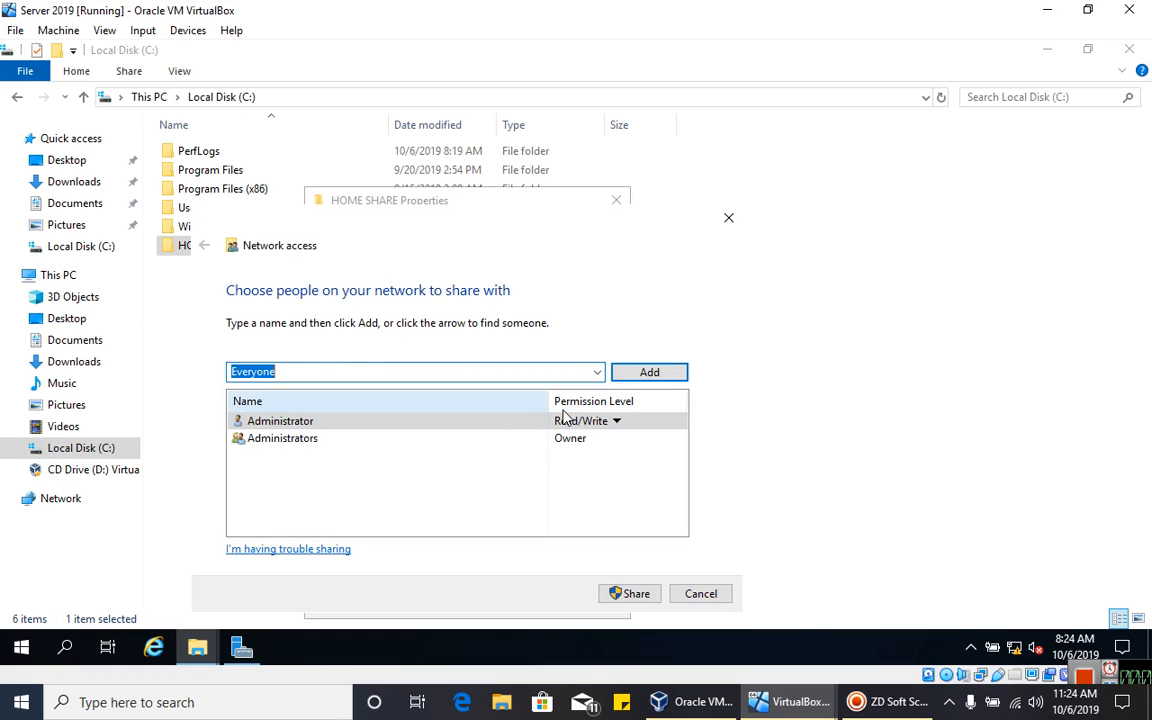
click(646, 376)
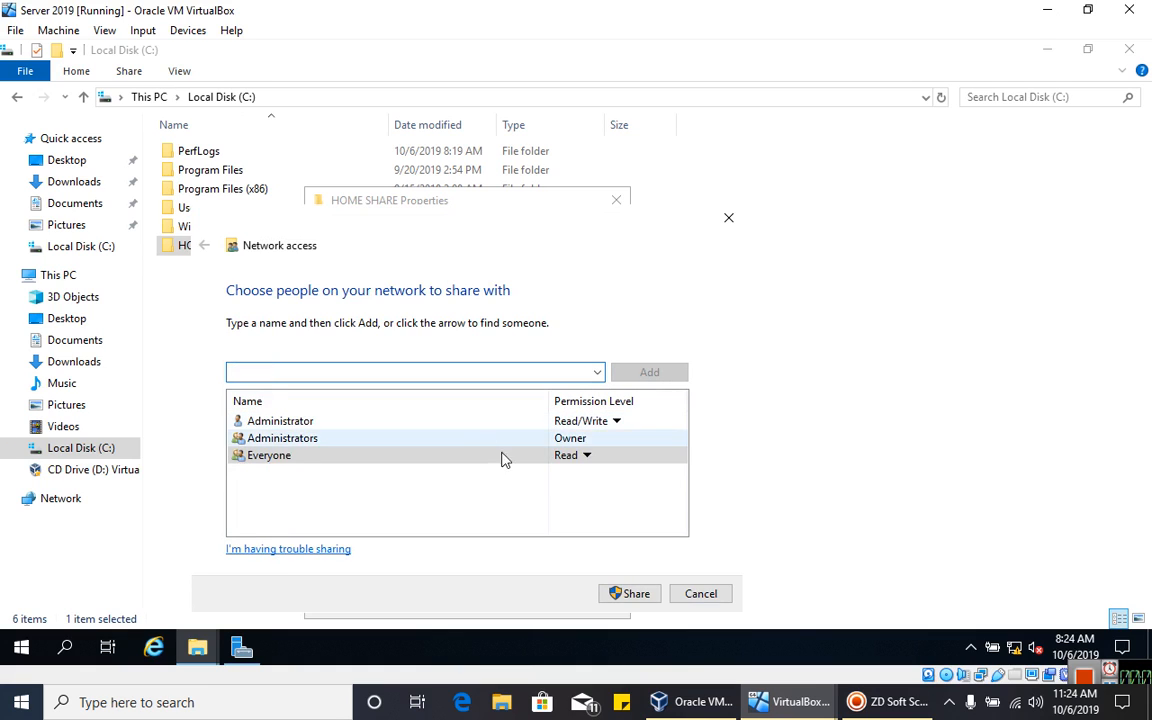
- Give Everyone Read/Write access and complete the share as \\Labtest\home share
click(588, 460)
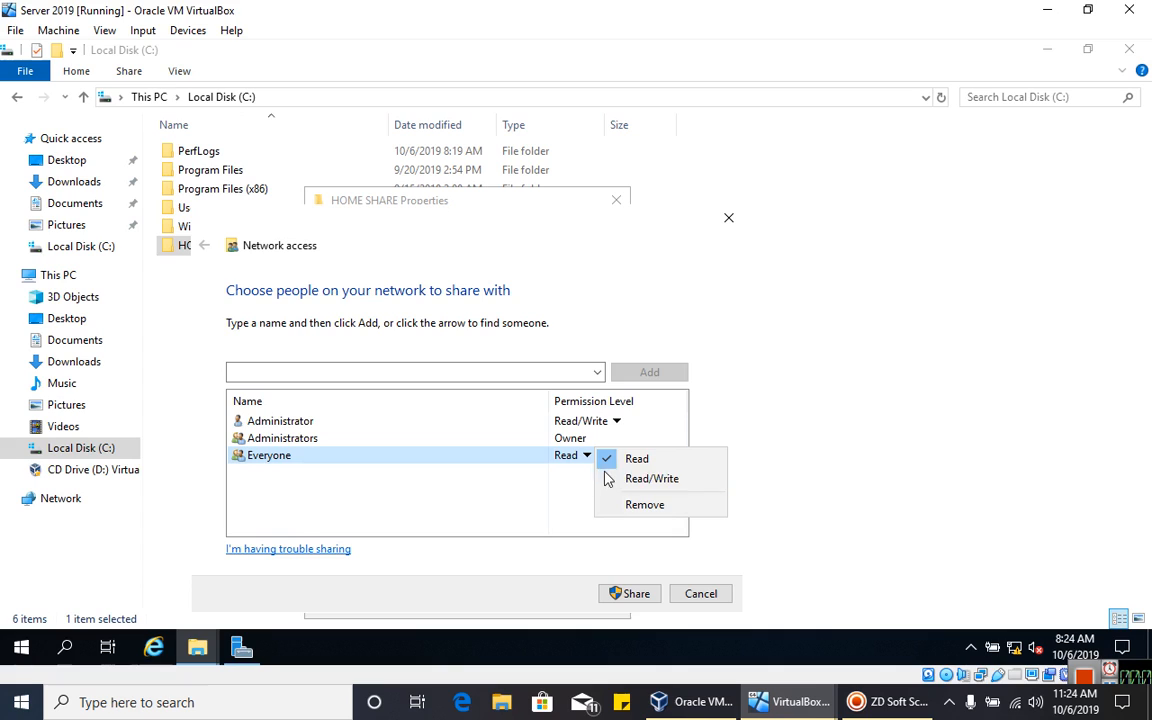
click(616, 480)
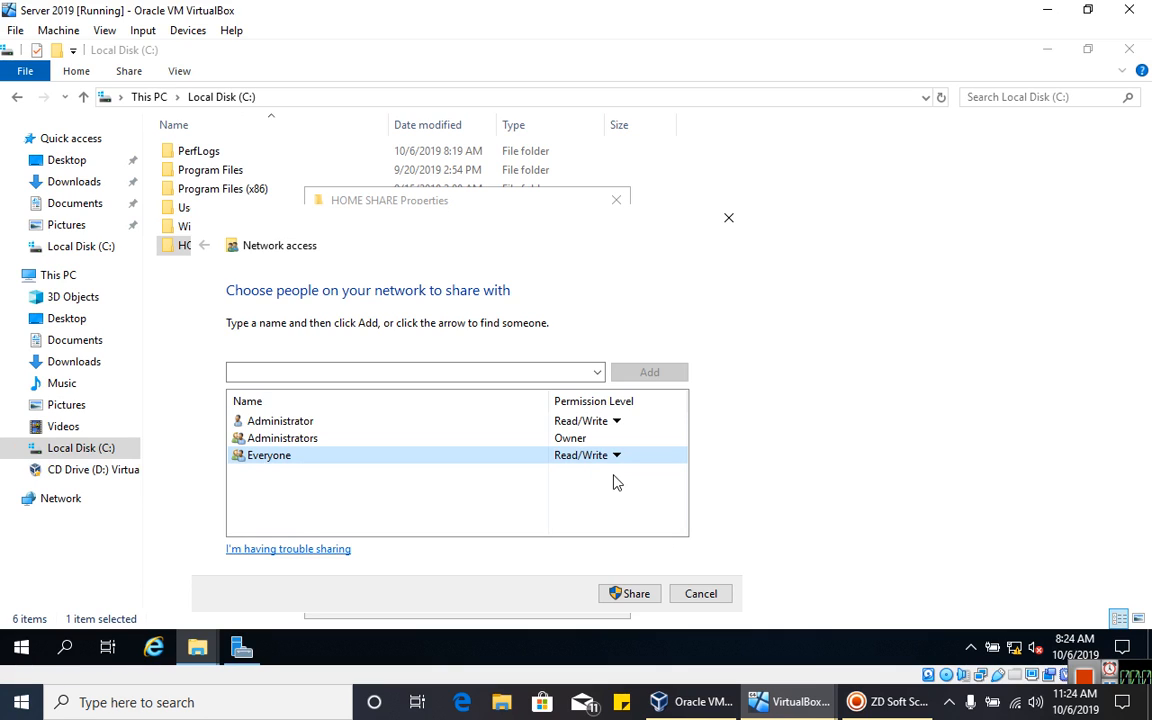
click(626, 595)
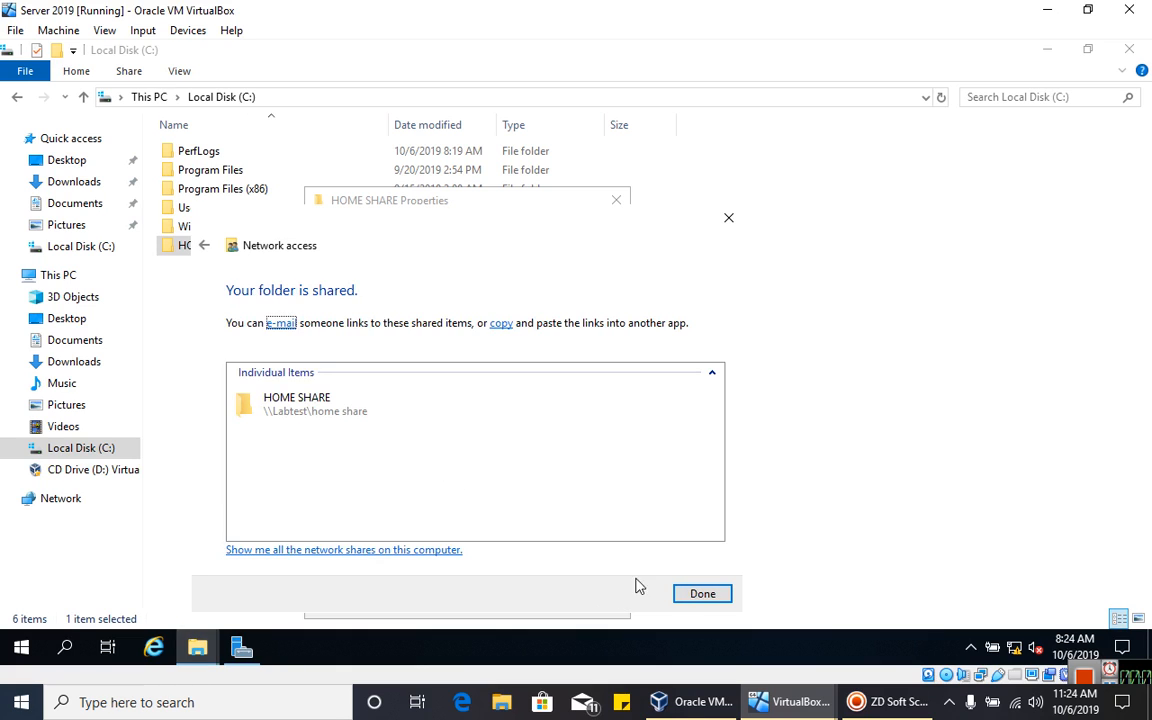
click(700, 595)
key(Return)
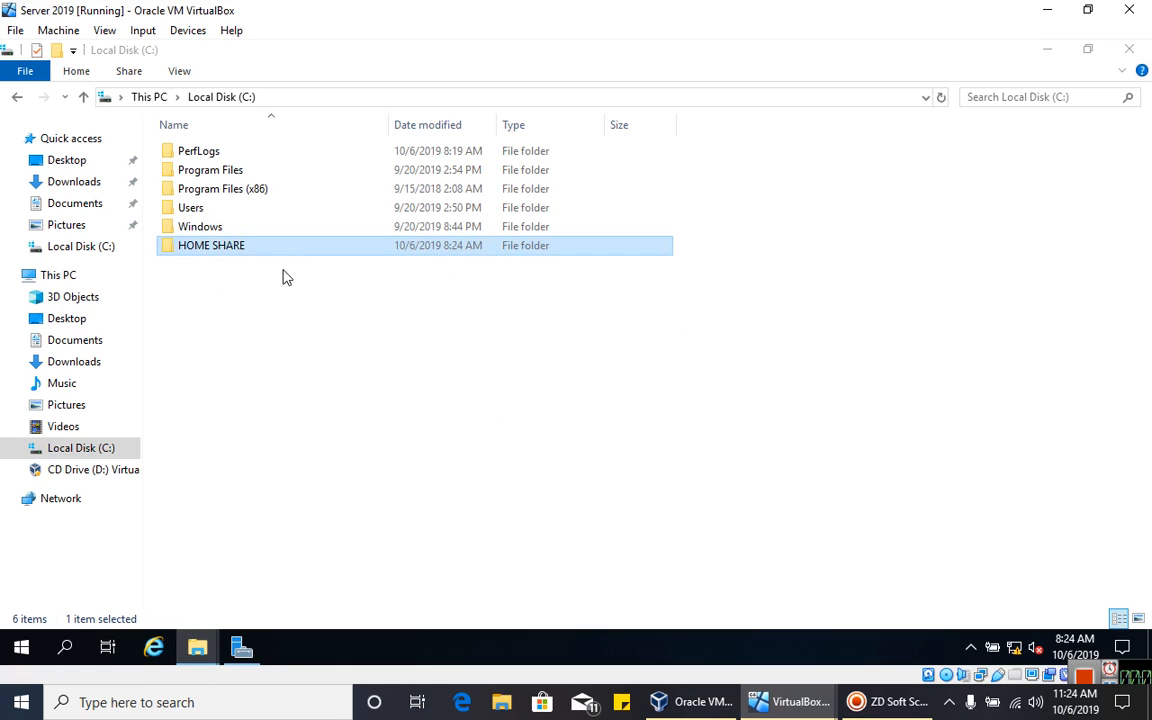
- Allow Everyone Full Control in HOME SHARE's advanced share permissions, then close File Explorer
right_click(280, 253)
click(342, 552)
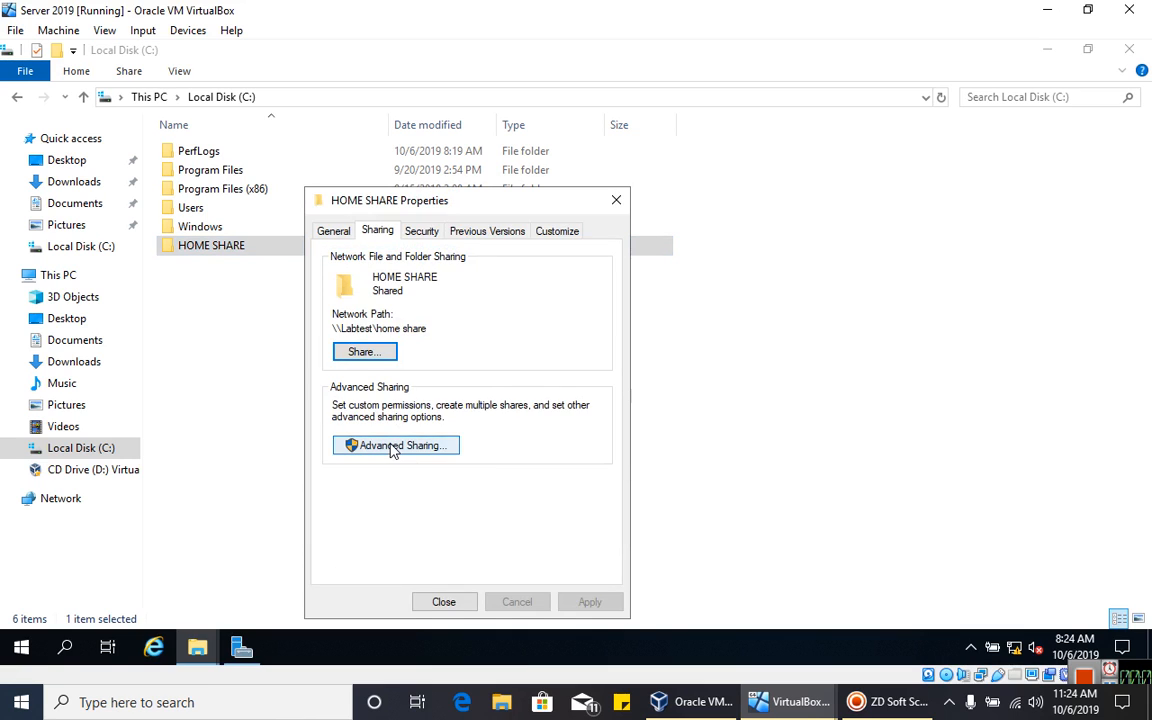
click(391, 449)
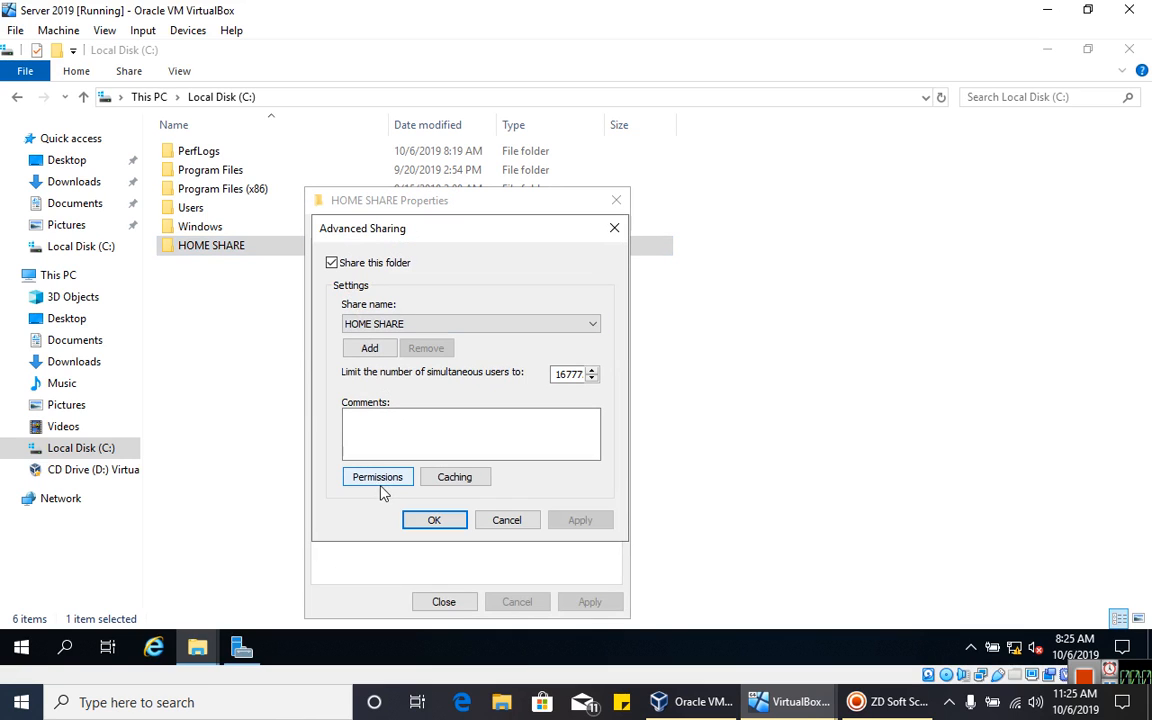
click(378, 477)
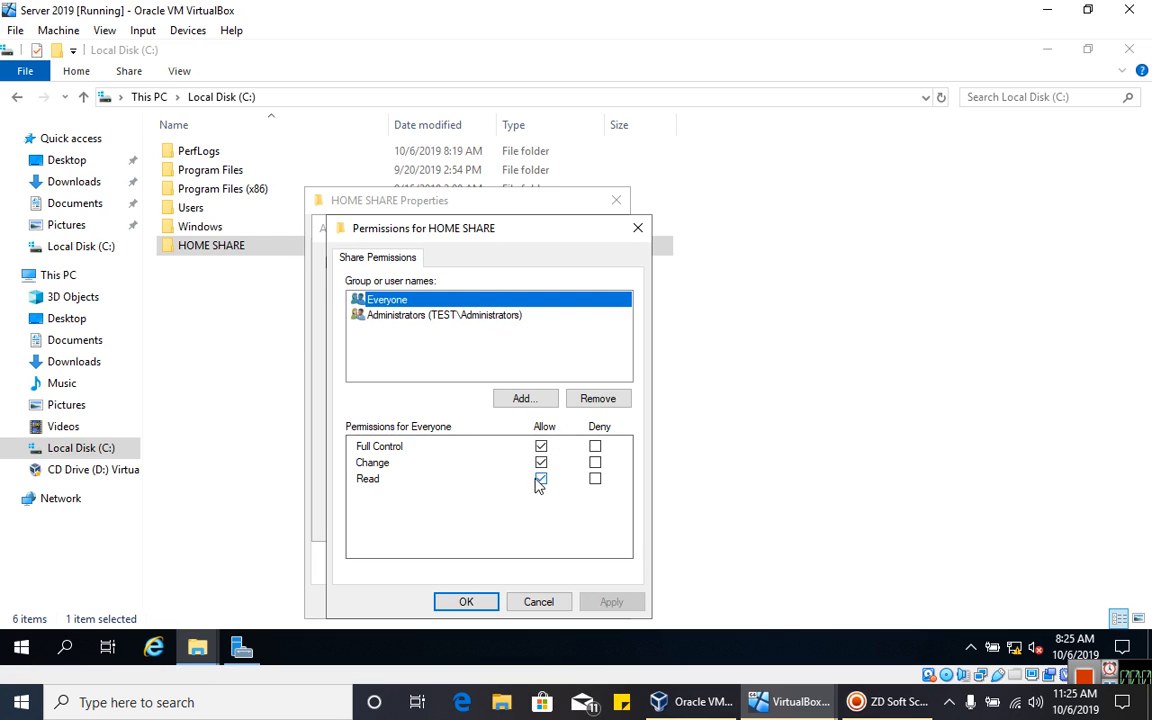
click(468, 603)
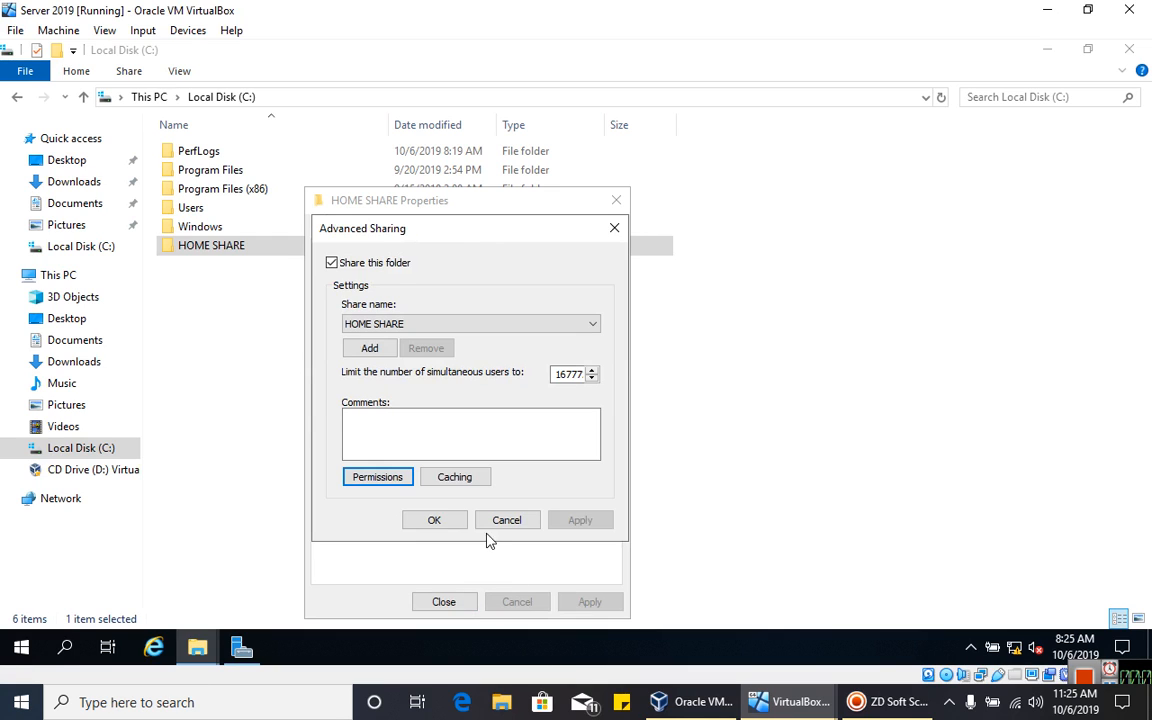
click(446, 521)
click(444, 601)
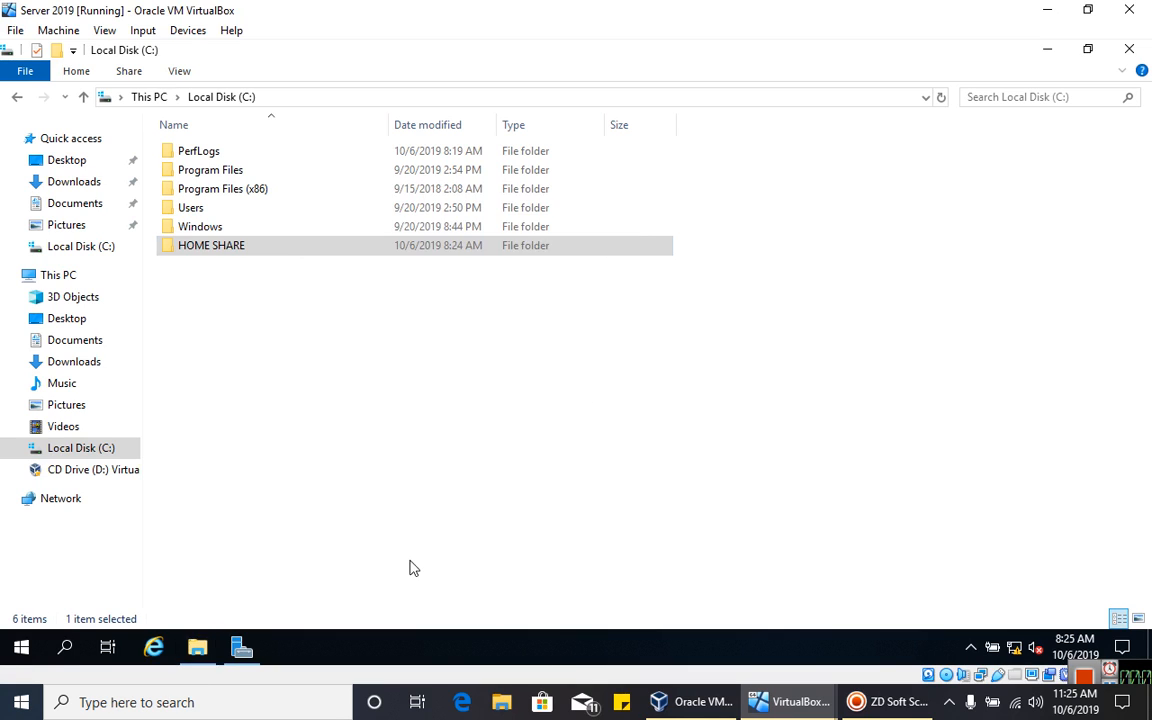
click(350, 383)
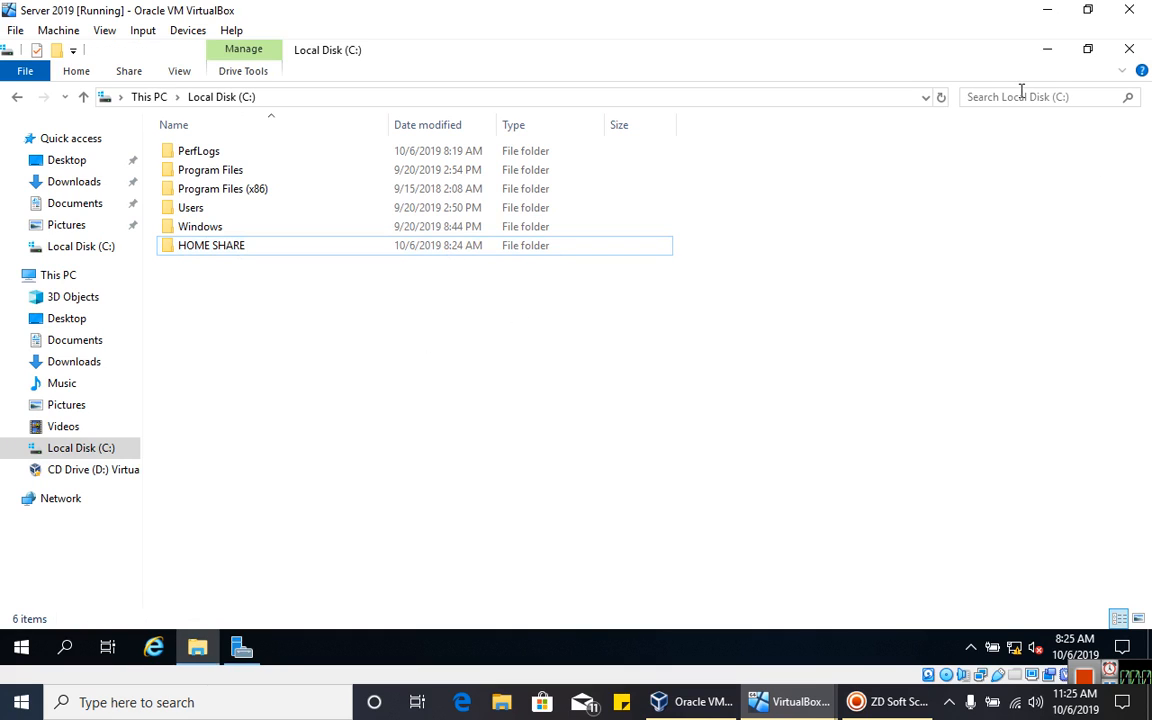
click(1129, 49)
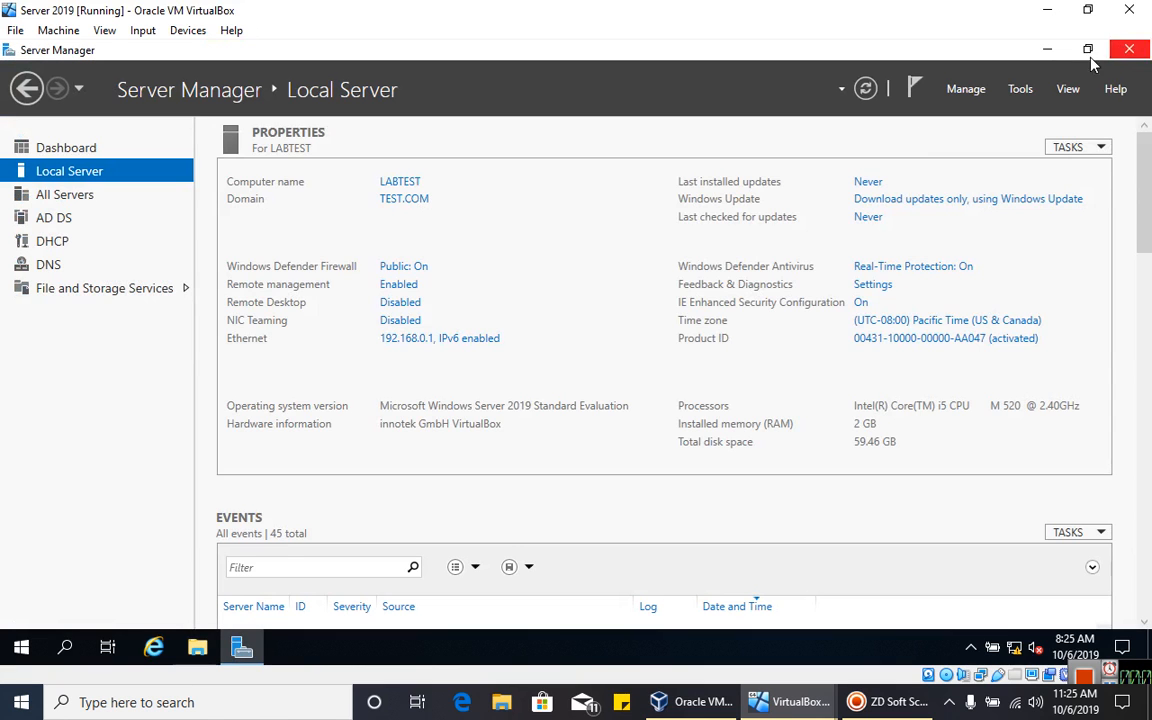
- Open Active Directory Users and Computers from Tools and bring up the Users container's New menu
click(1020, 89)
click(1021, 193)
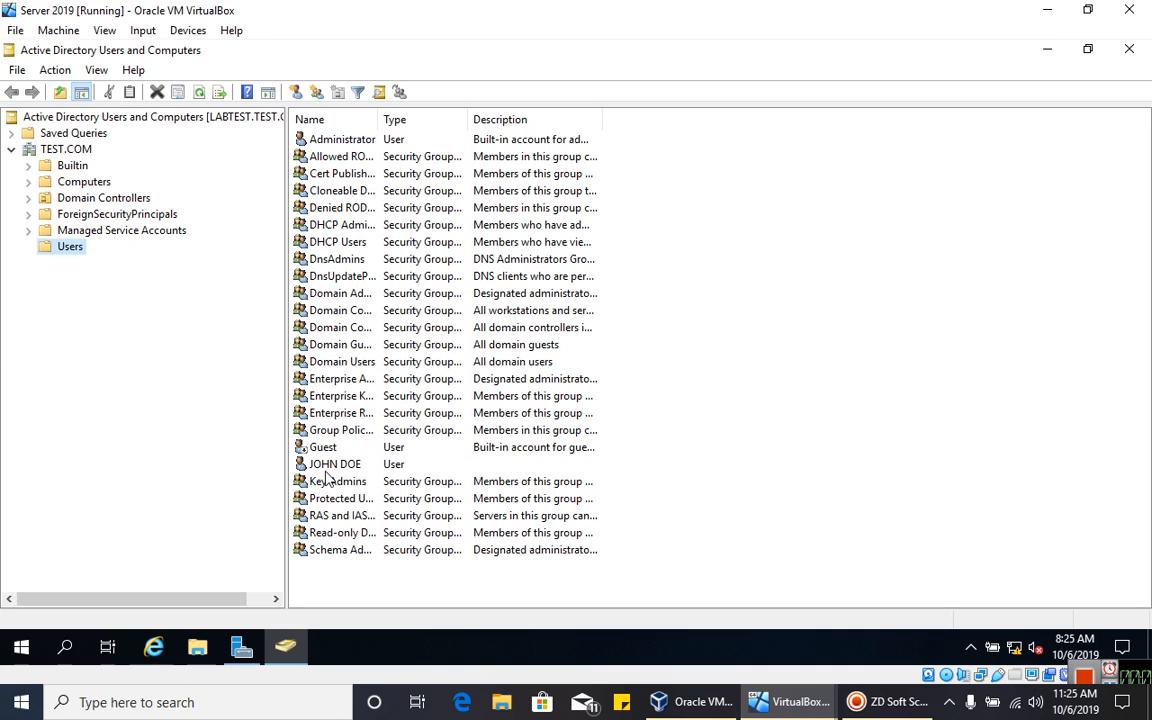
click(337, 344)
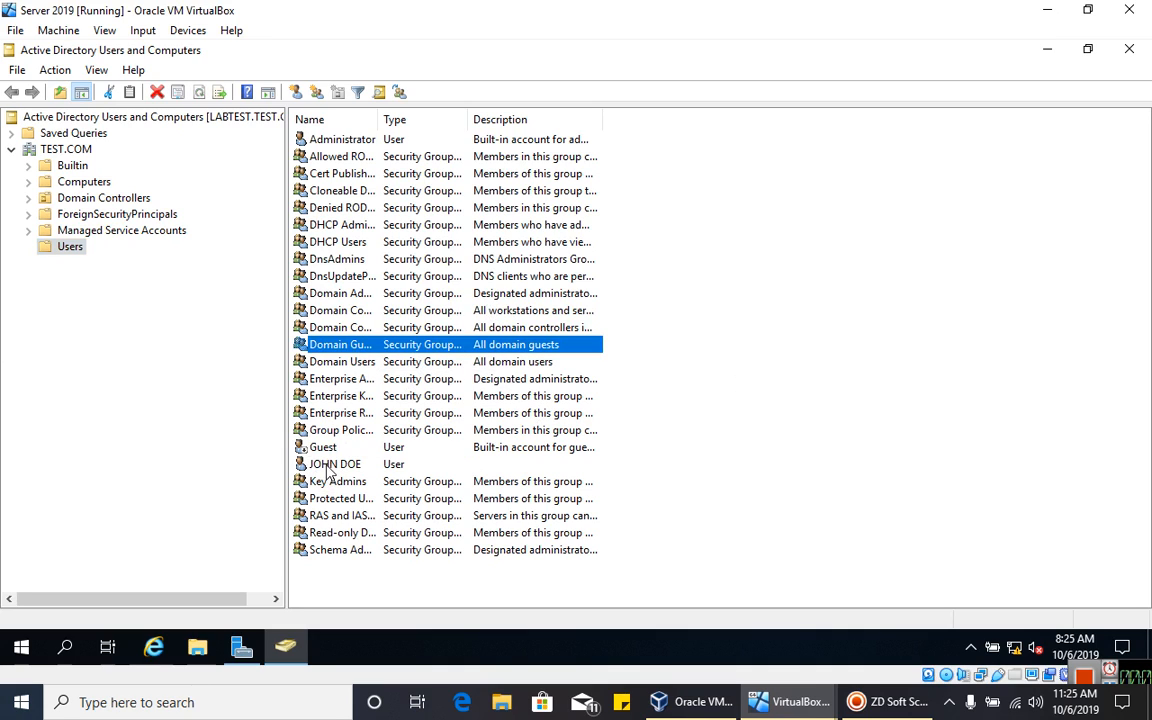
click(340, 464)
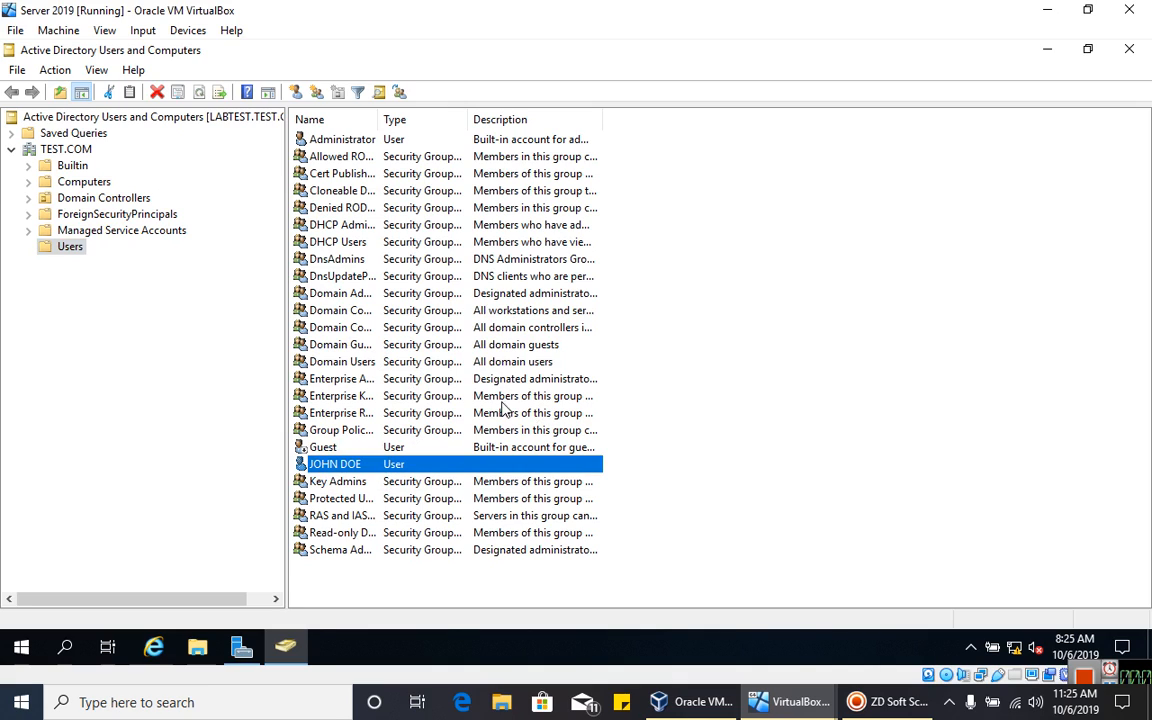
right_click(691, 373)
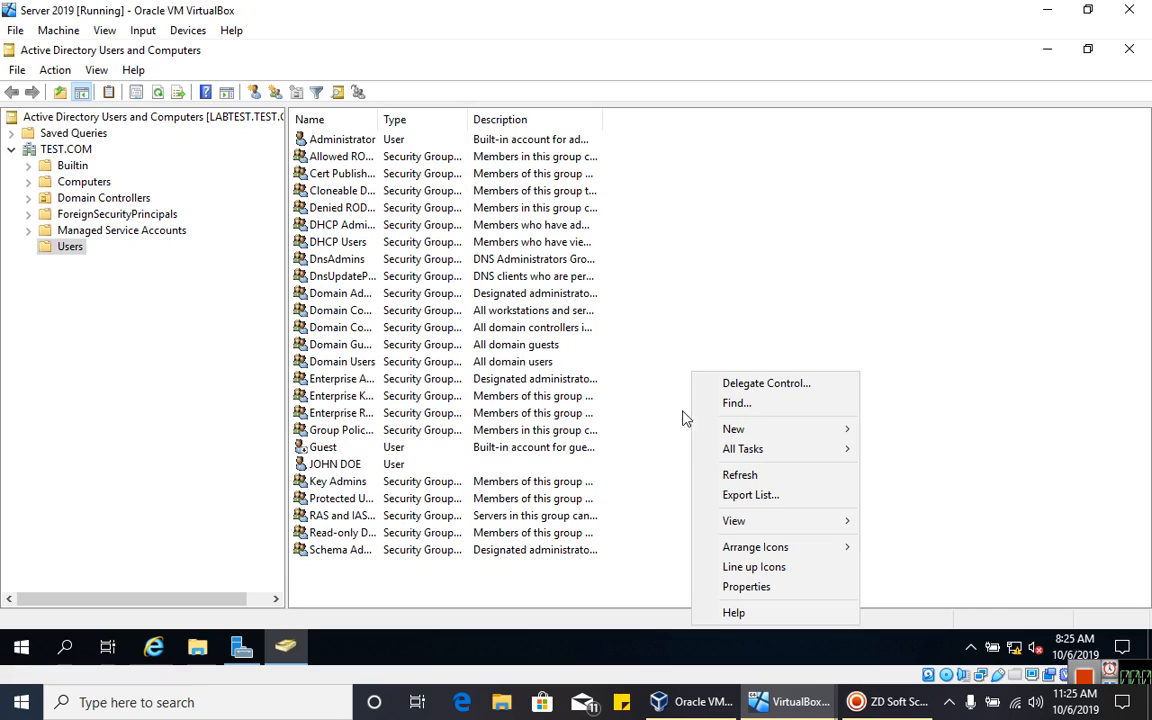
right_click(738, 236)
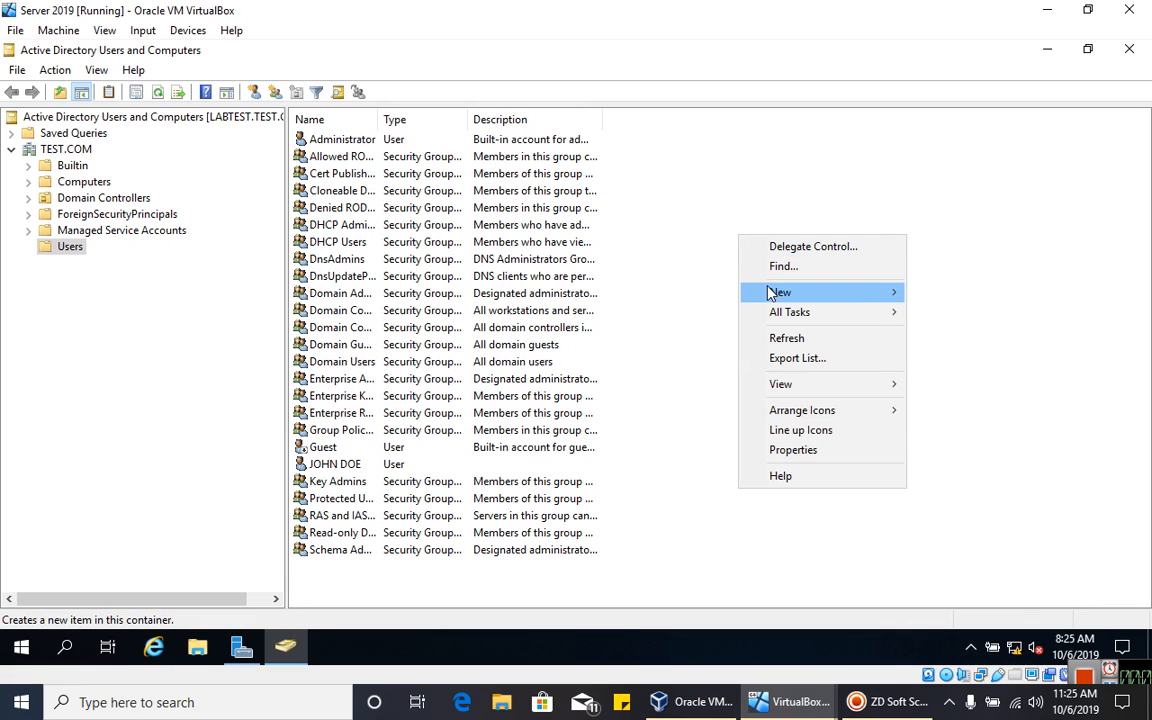
- Start a new user in TEST.COM/Users, filling the first name and user logon name
mouse_move(766, 292)
click(950, 489)
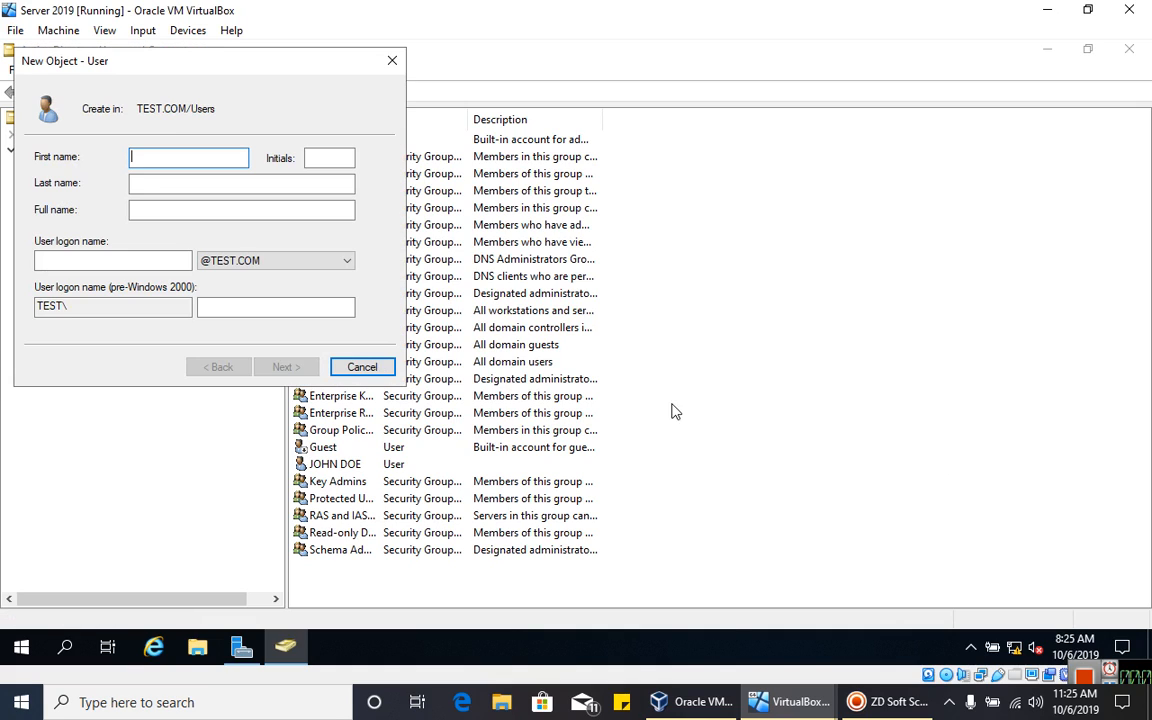
text(n)
key(BackSpace)
text(JANE)
key(Tab)
key(Tab)
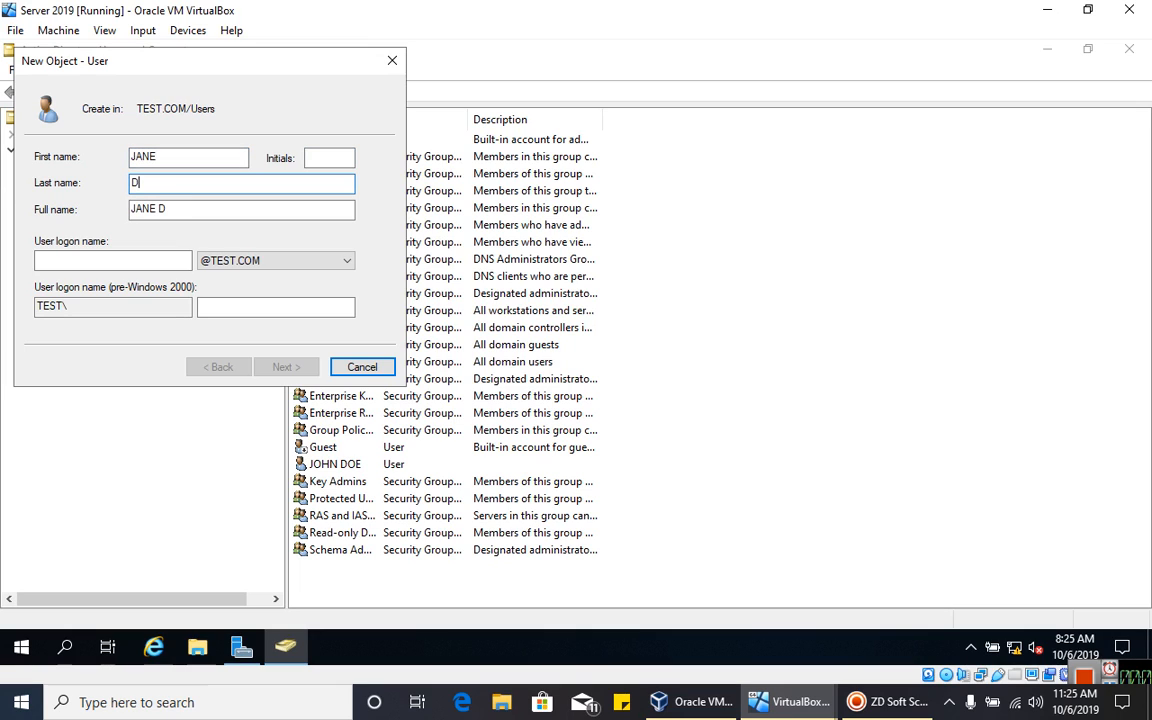
click(188, 262)
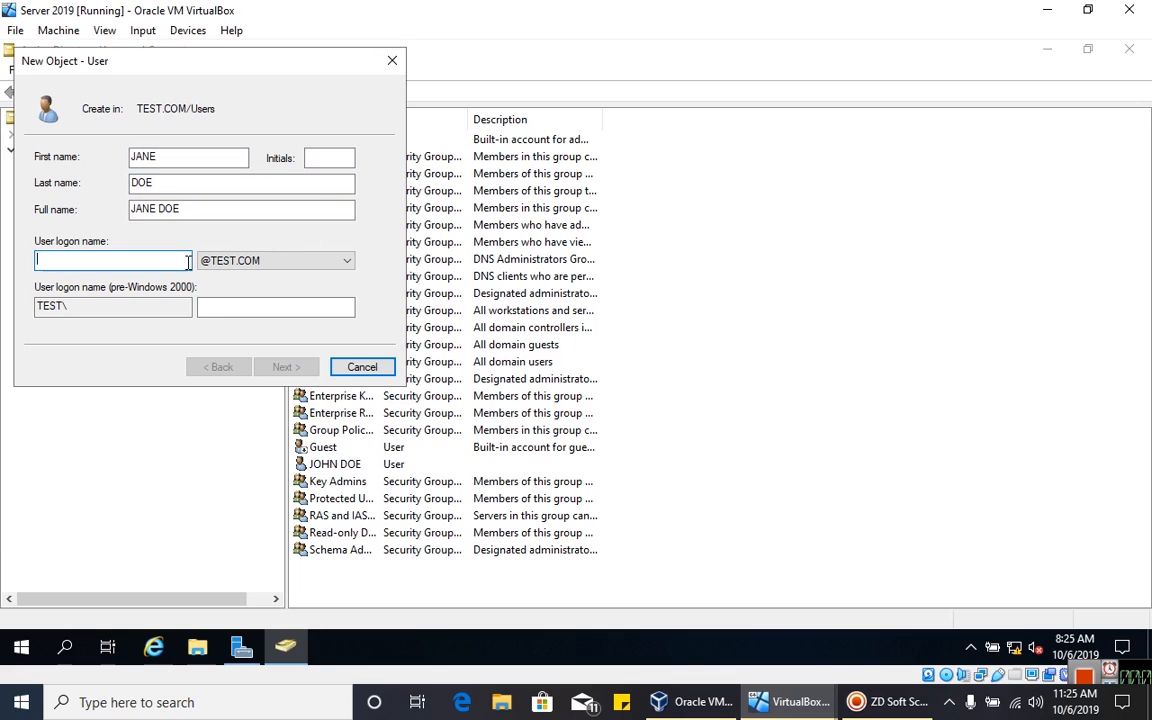
text(JANE)
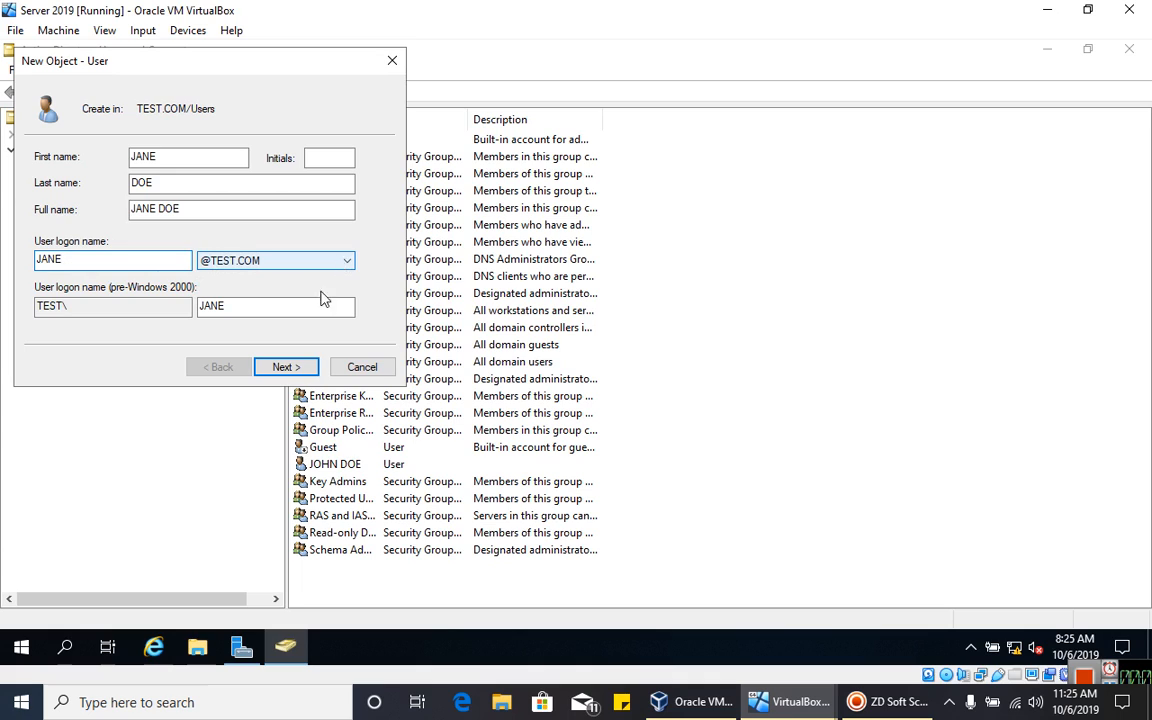
click(277, 367)
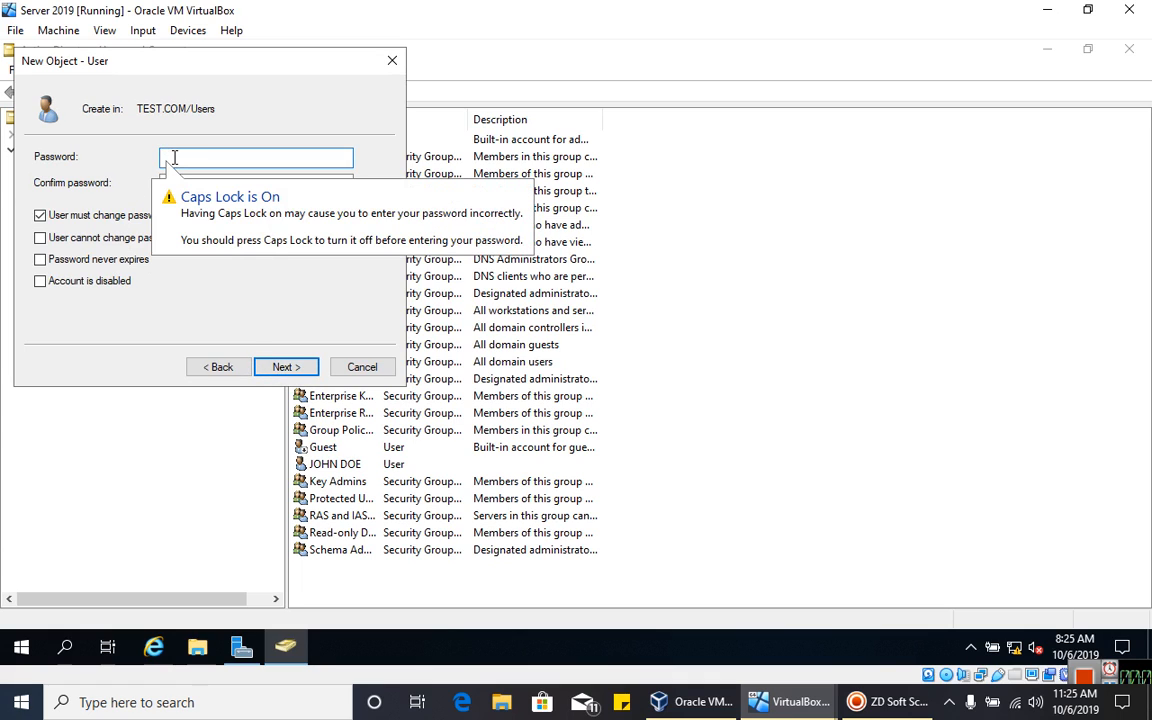
- Enter and confirm the account password, untick 'User must change password at next logon', and finish
text(P)
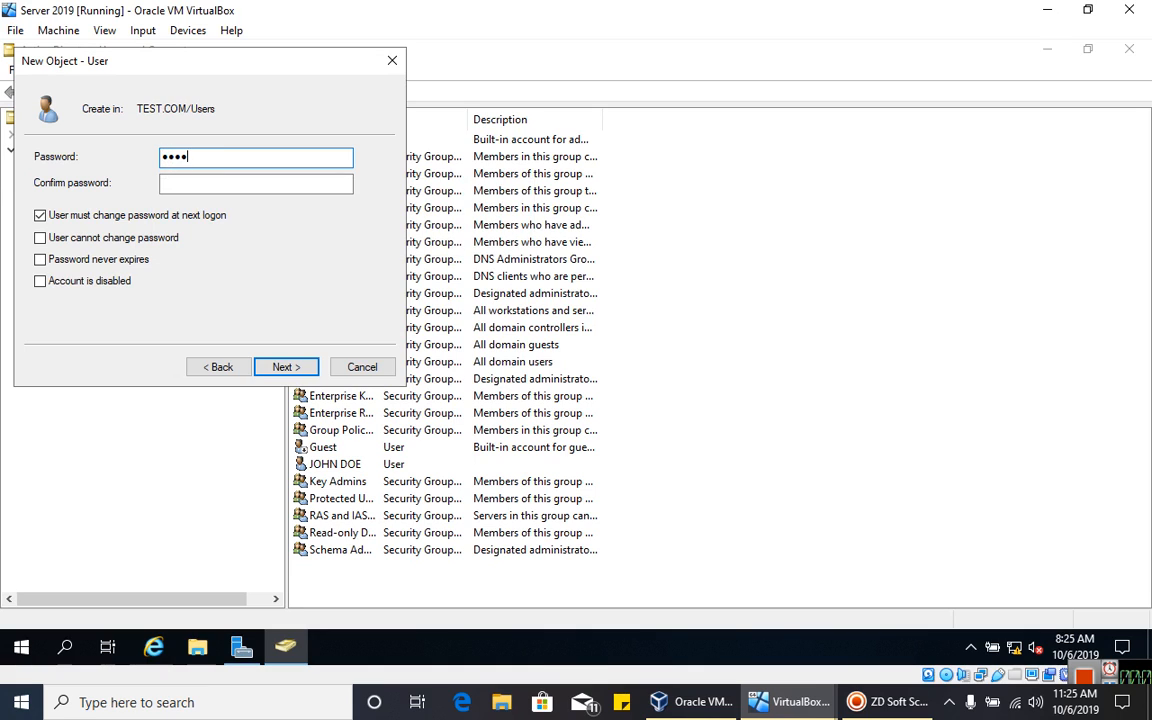
click(203, 182)
text(P)
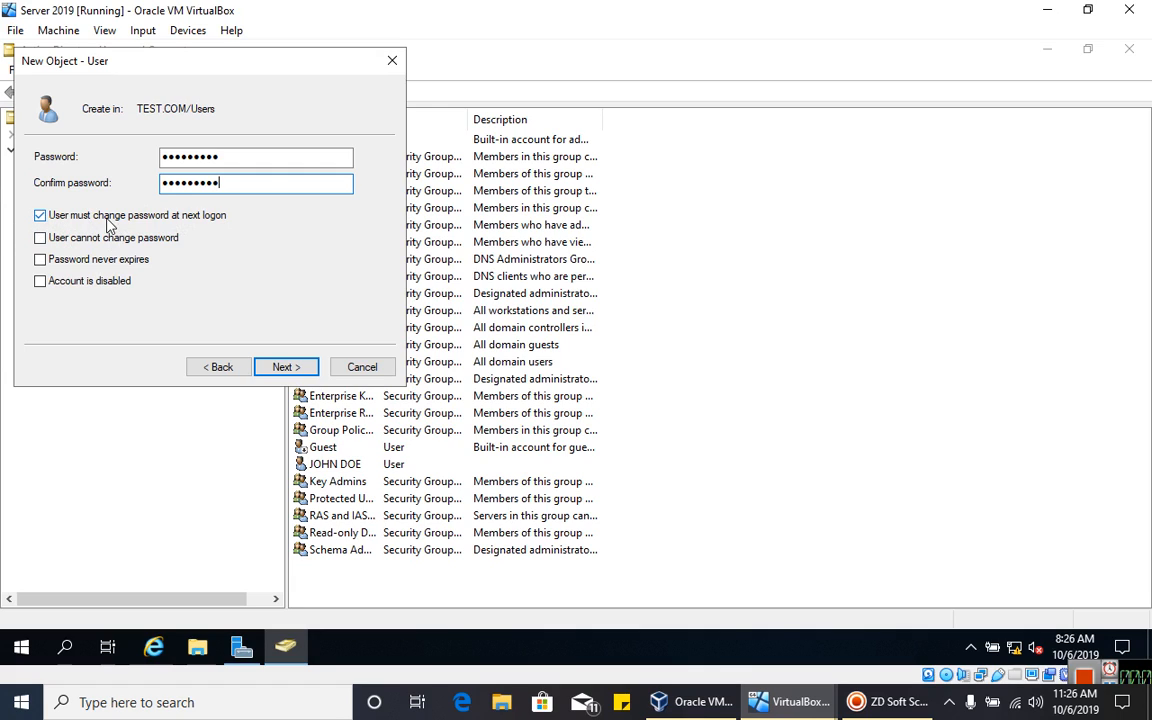
drag(188, 182, 115, 146)
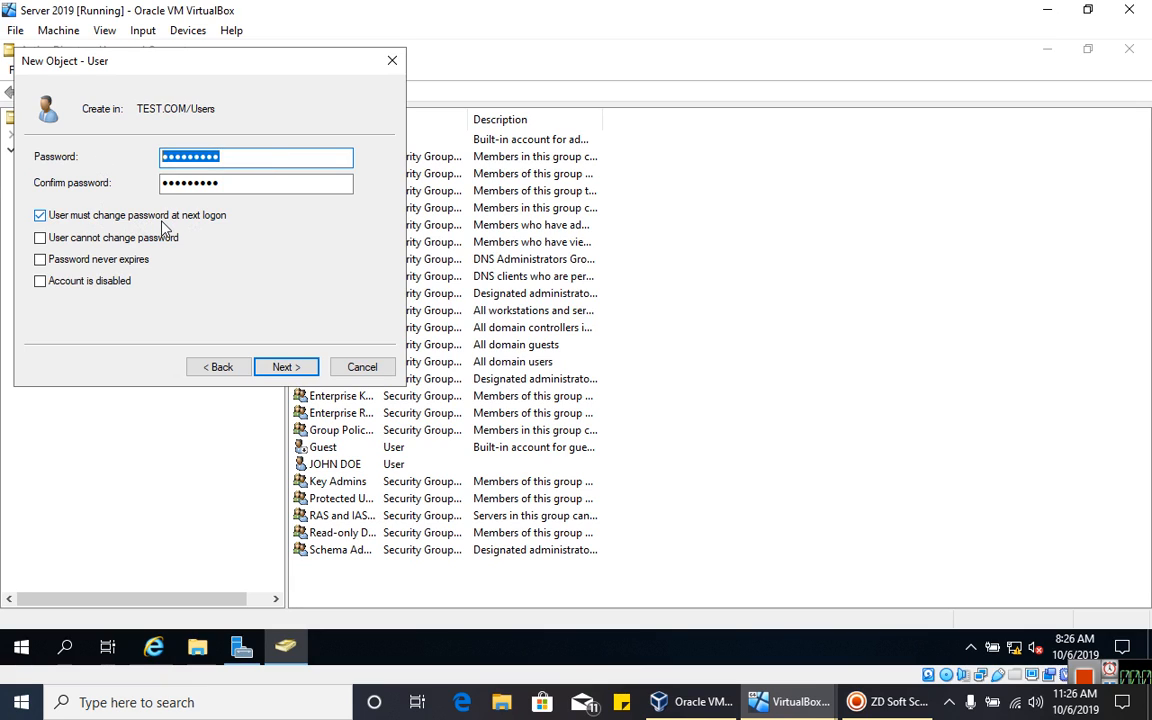
click(39, 213)
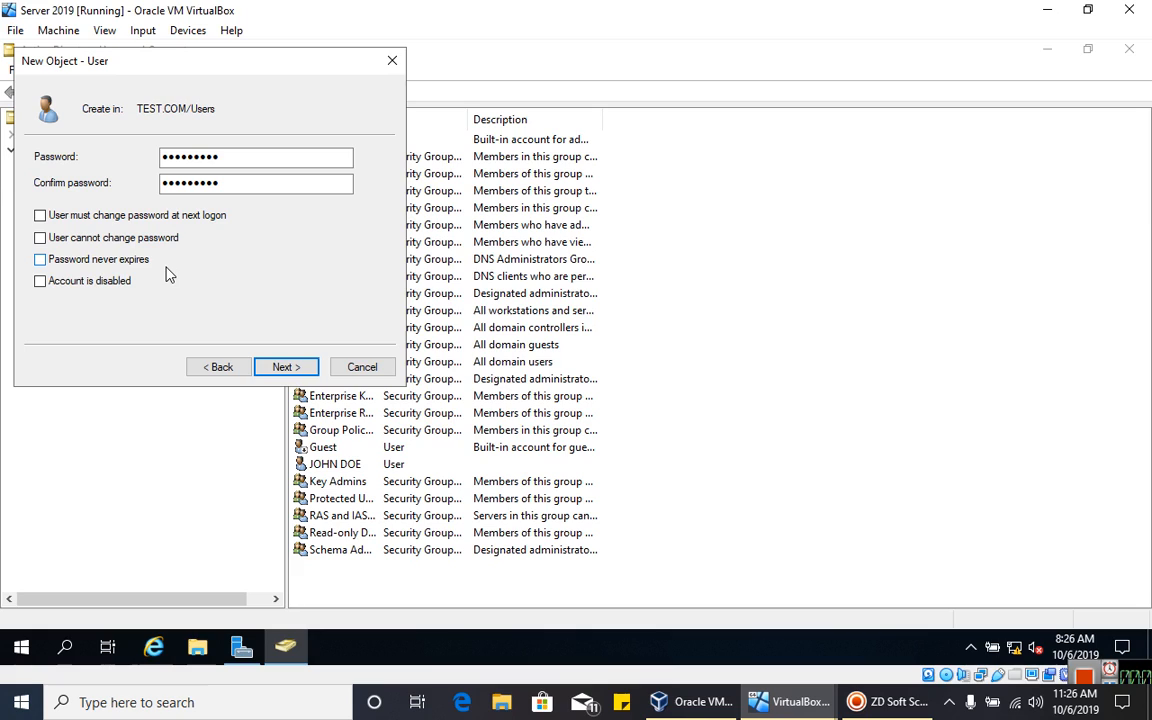
click(72, 262)
click(285, 368)
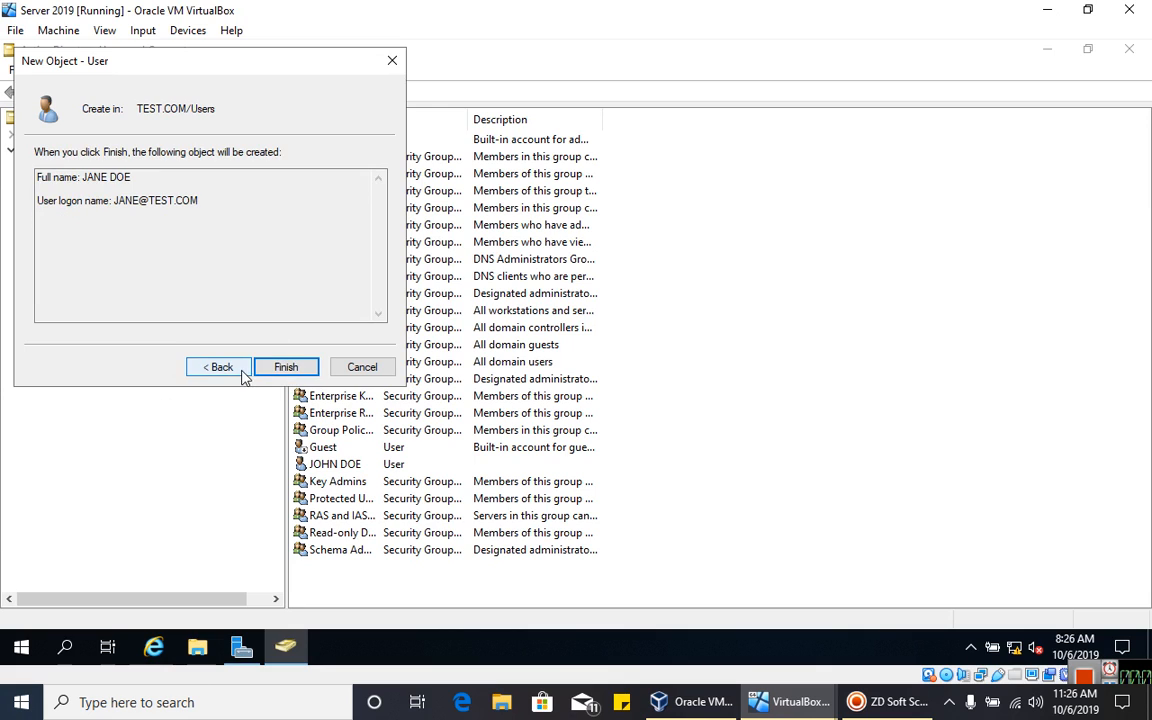
click(278, 367)
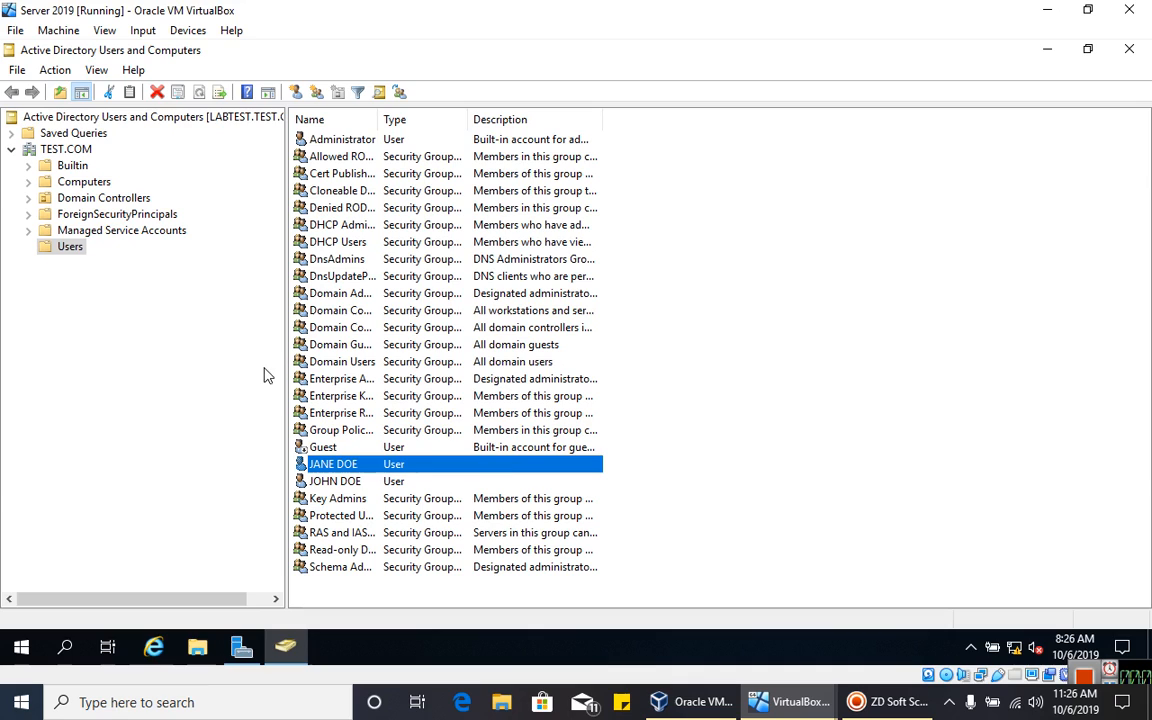
- In the older user's Profile properties, set the home folder to Connect drive Z:
click(304, 481)
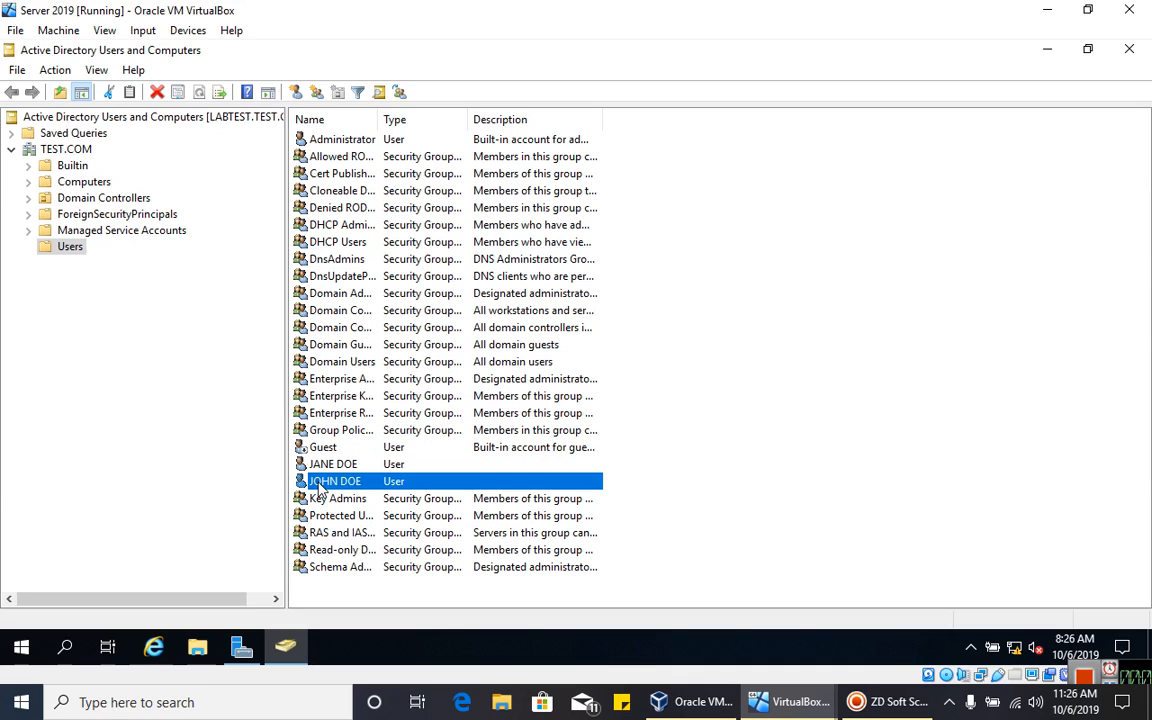
double_click(394, 485)
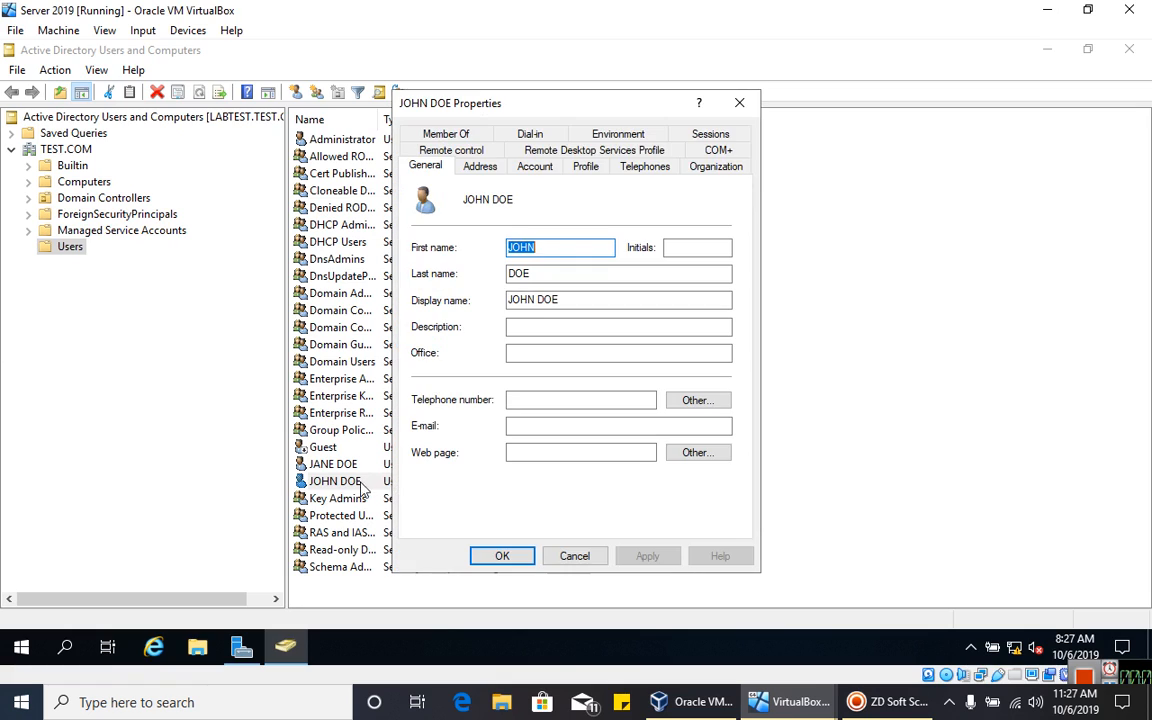
click(592, 170)
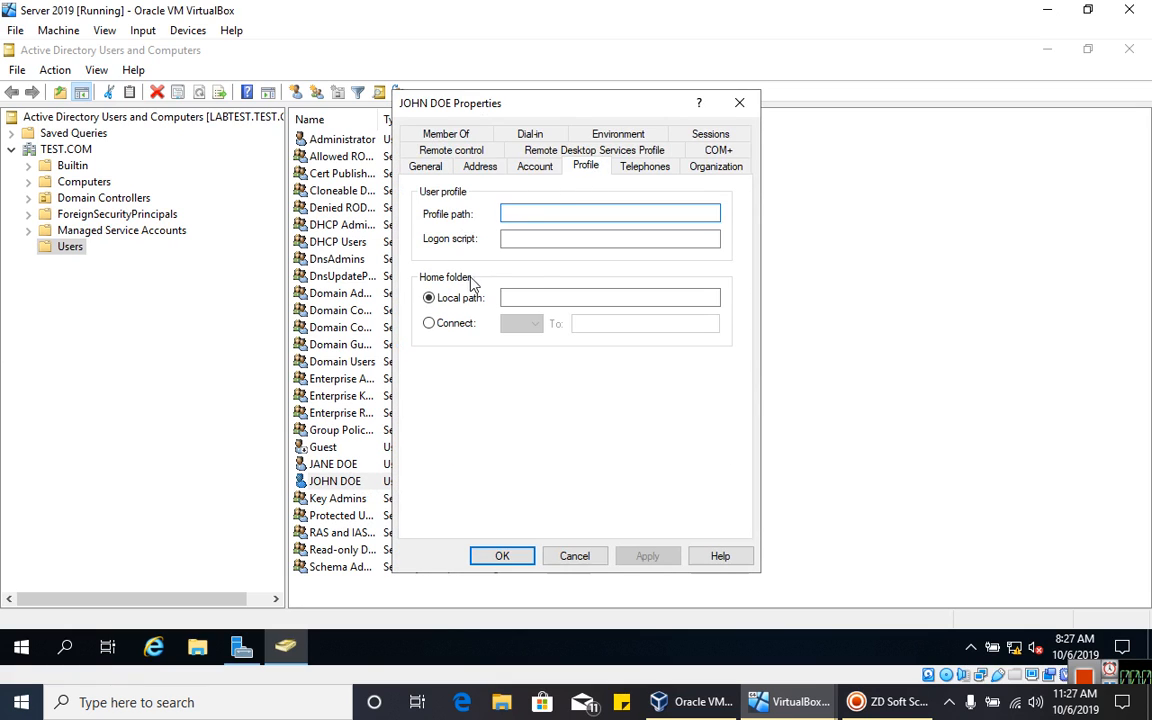
click(449, 330)
click(581, 325)
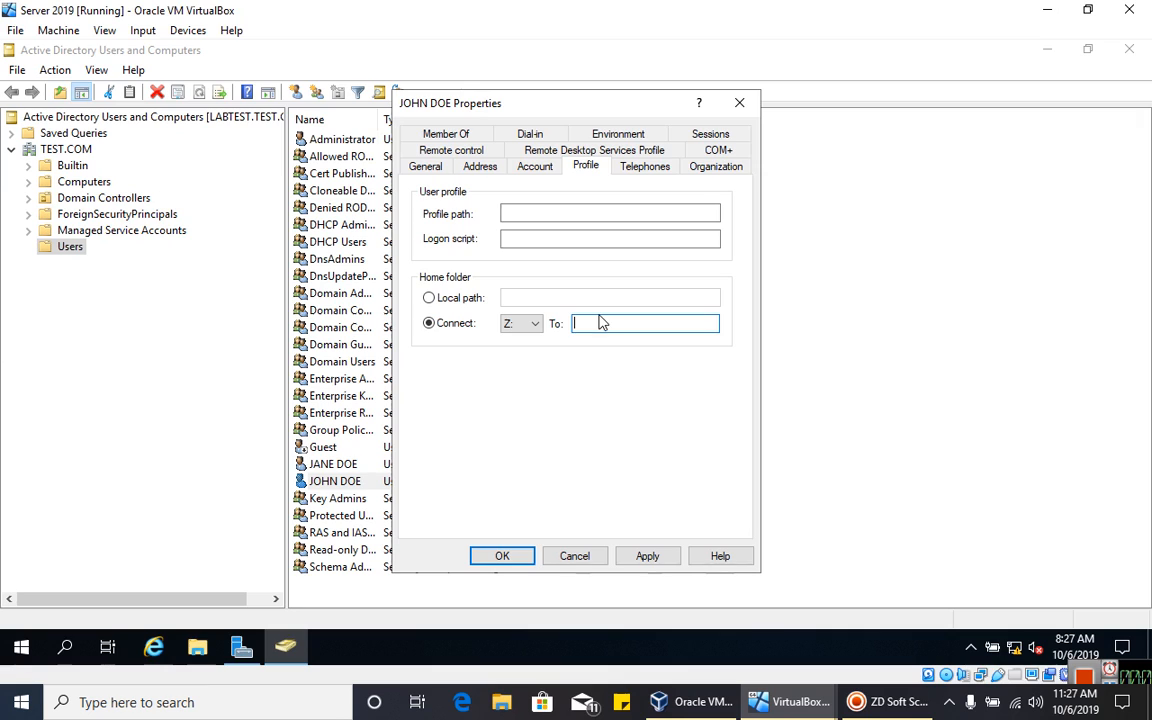
- Copy HOME SHARE's network path \\Labtest\home share from its Sharing properties in File Explorer
click(197, 645)
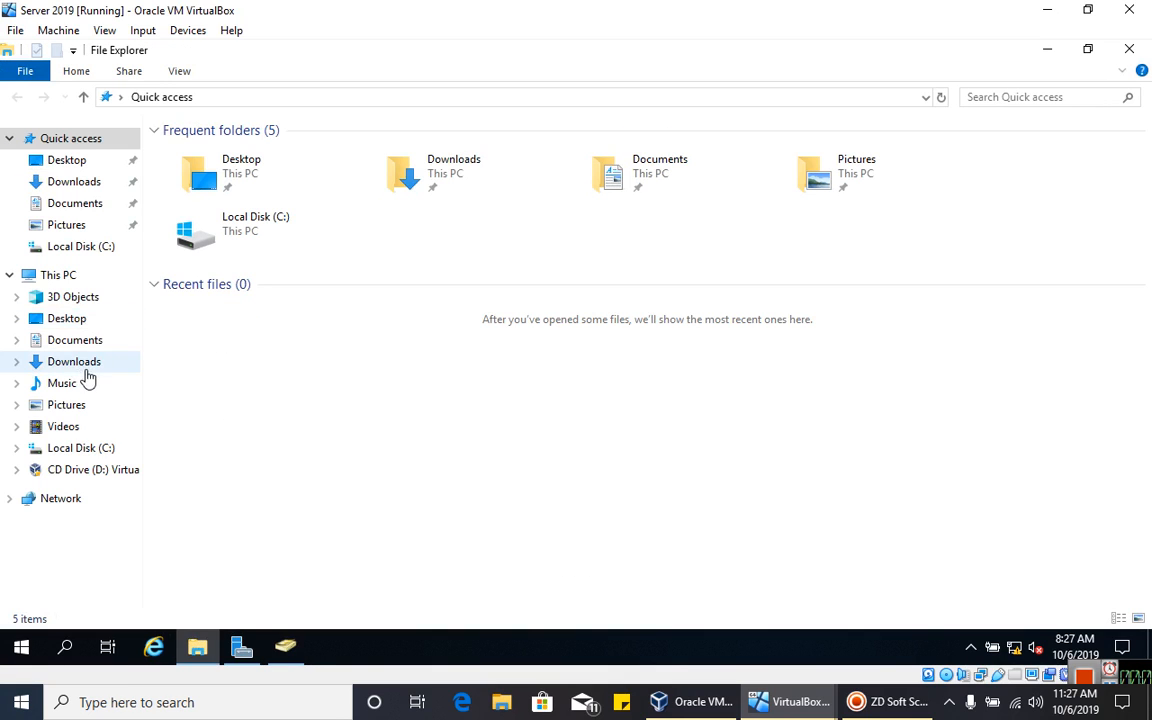
click(76, 447)
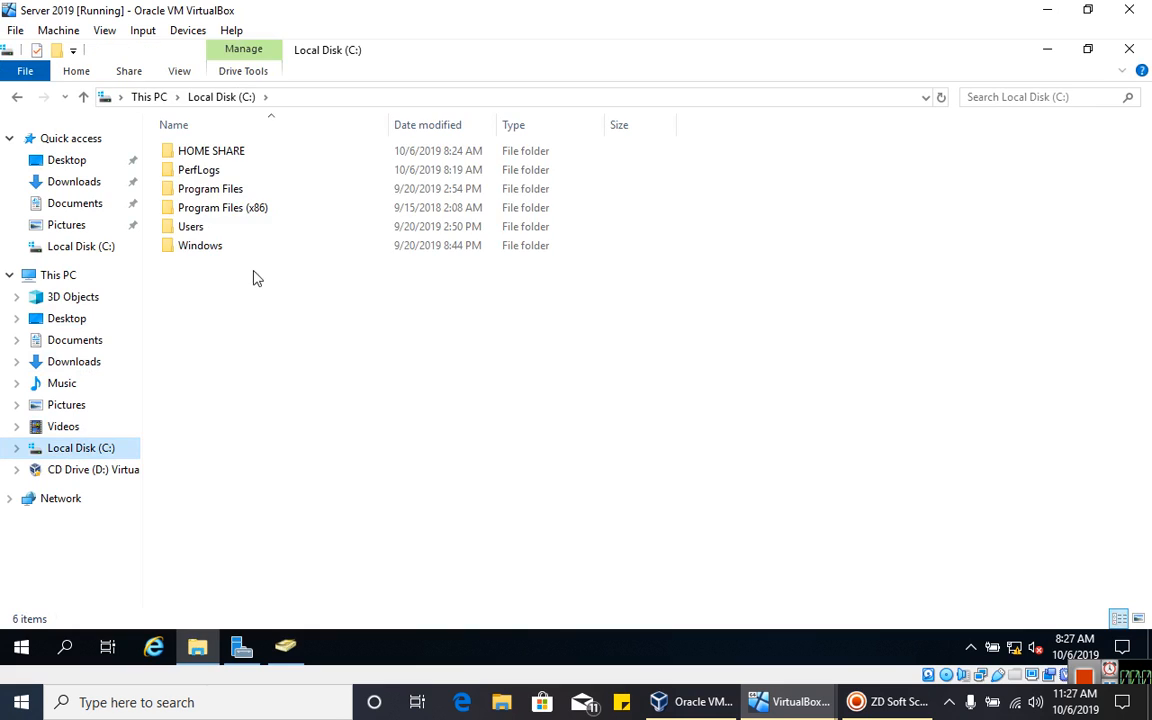
click(220, 157)
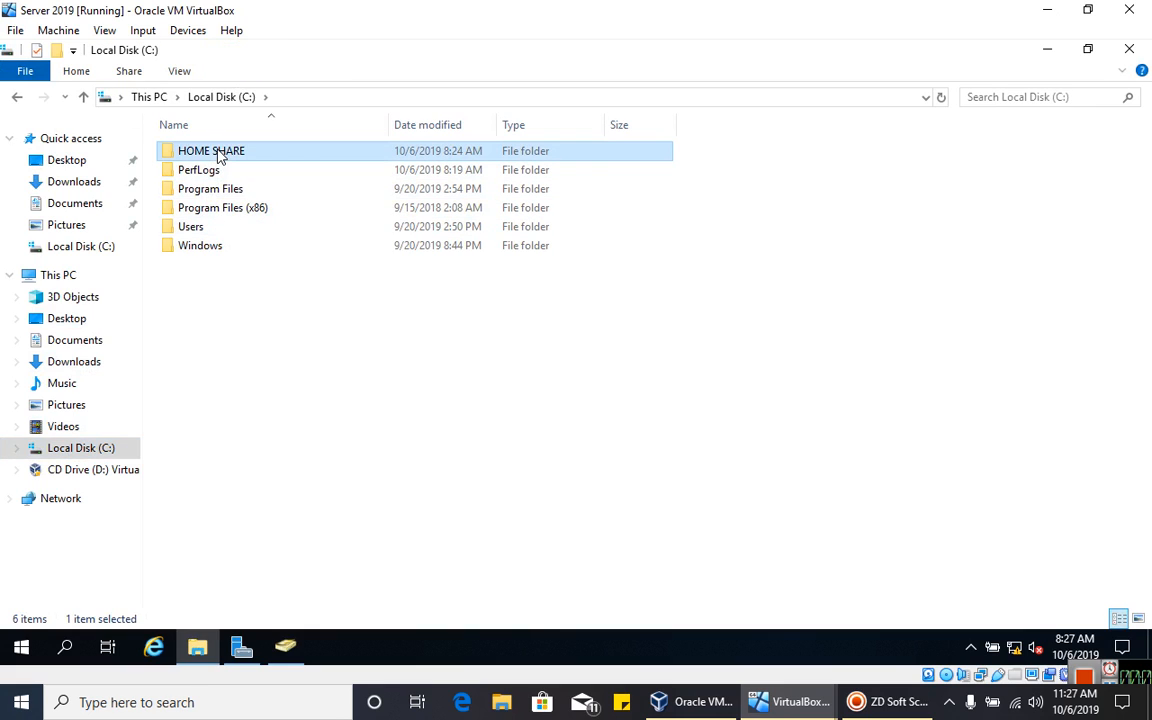
right_click(219, 154)
click(264, 410)
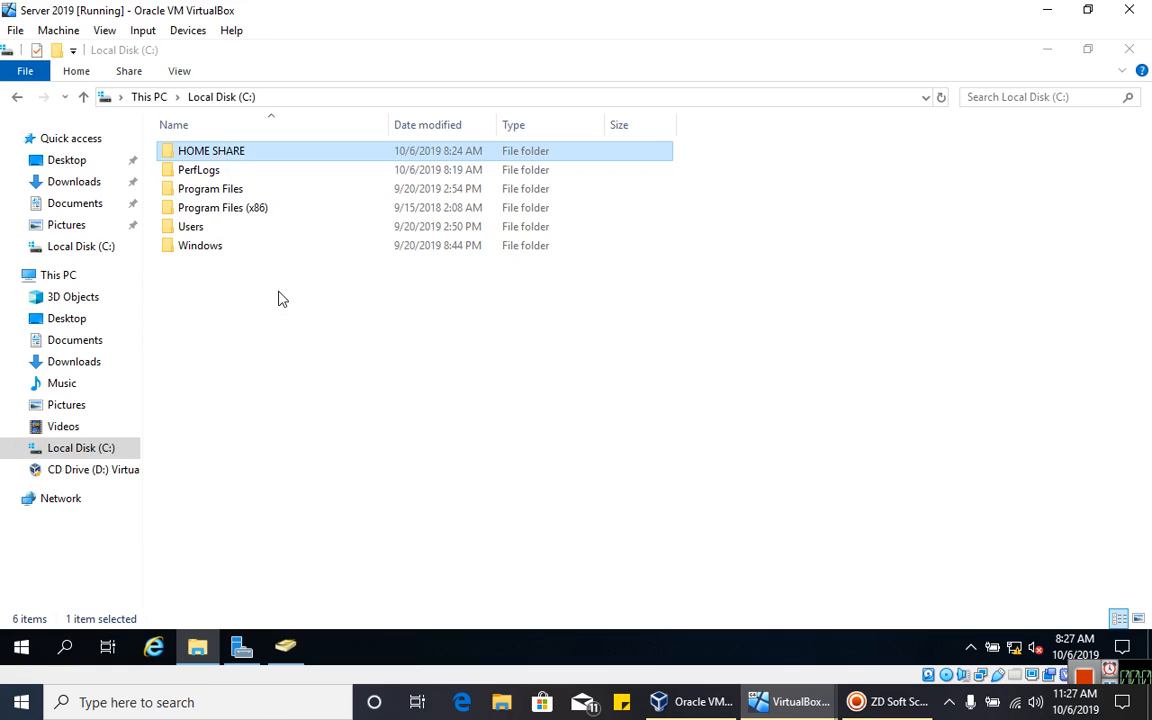
click(298, 195)
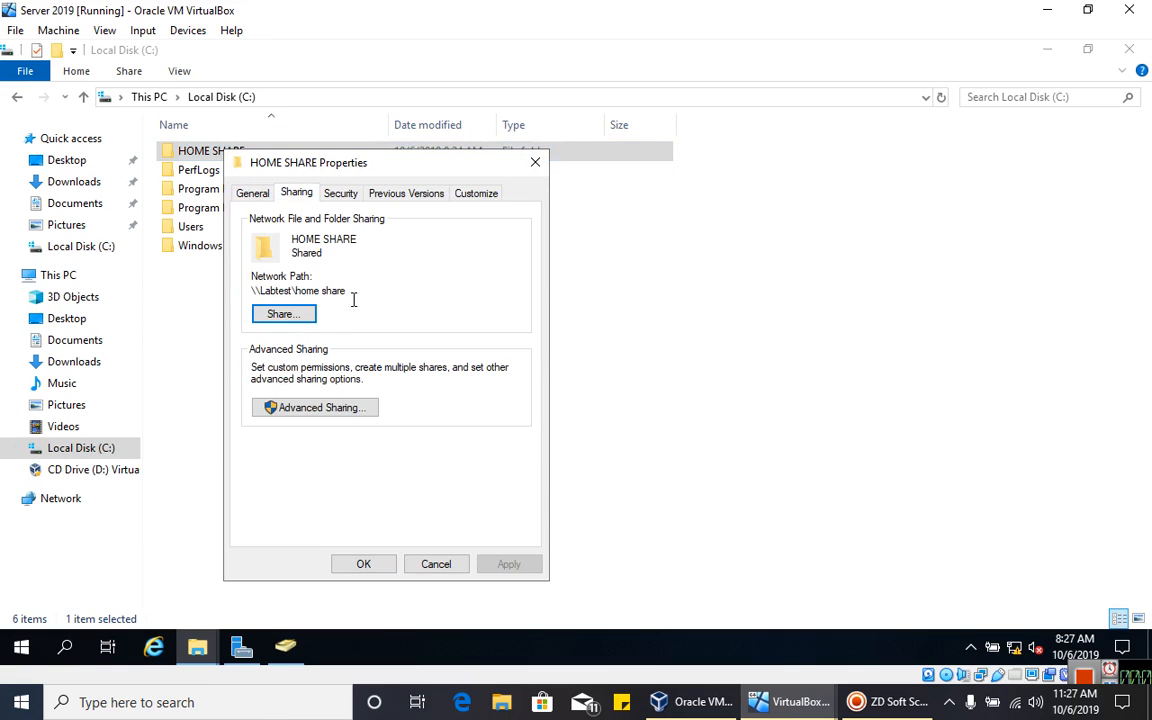
drag(345, 291, 248, 290)
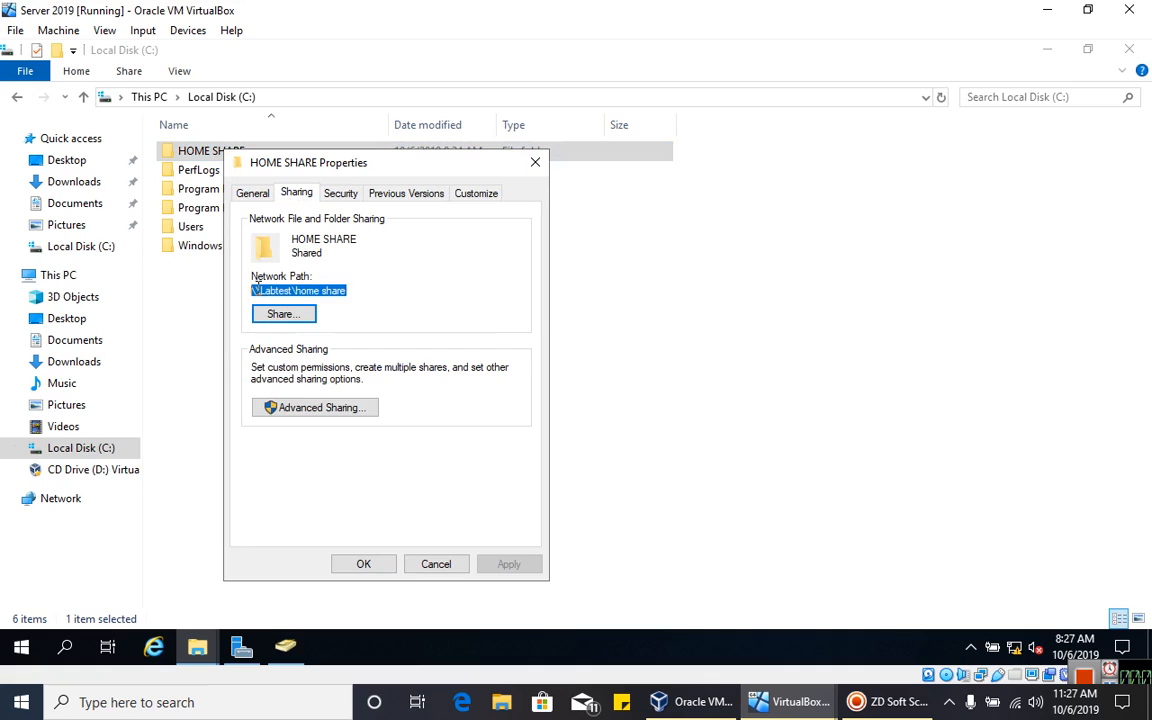
right_click(272, 290)
click(303, 345)
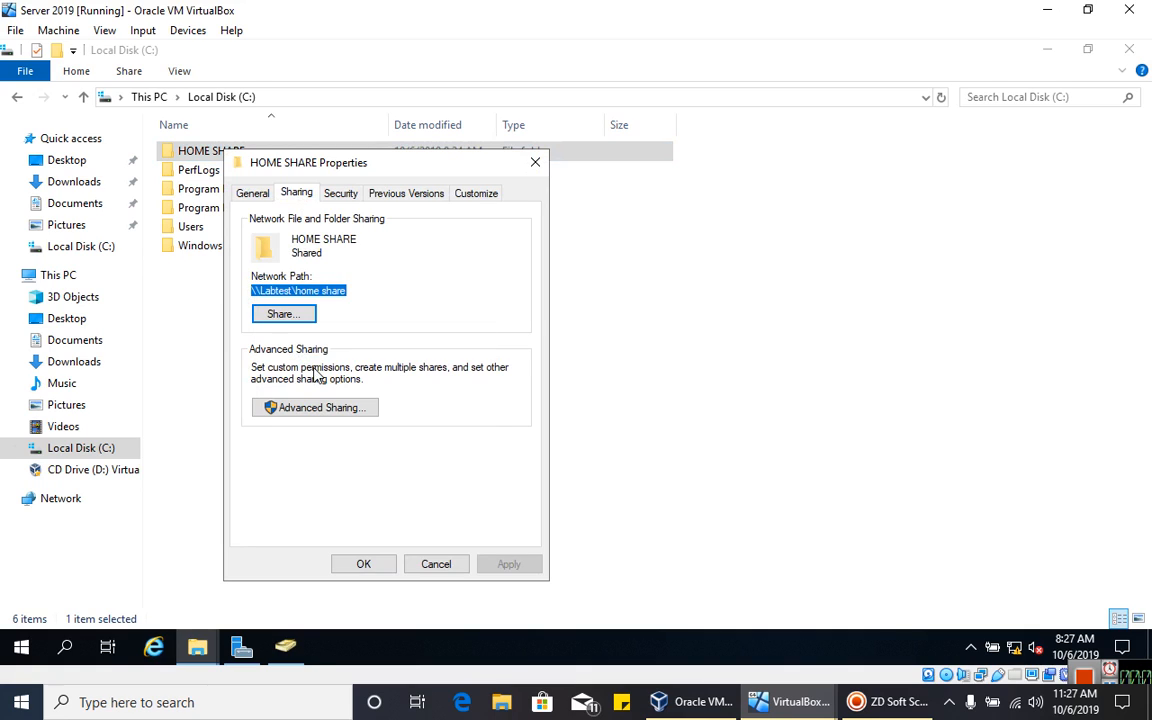
- Paste the share path with \%username% appended as the Z: home folder, apply and close
click(285, 648)
double_click(399, 484)
right_click(612, 325)
click(648, 401)
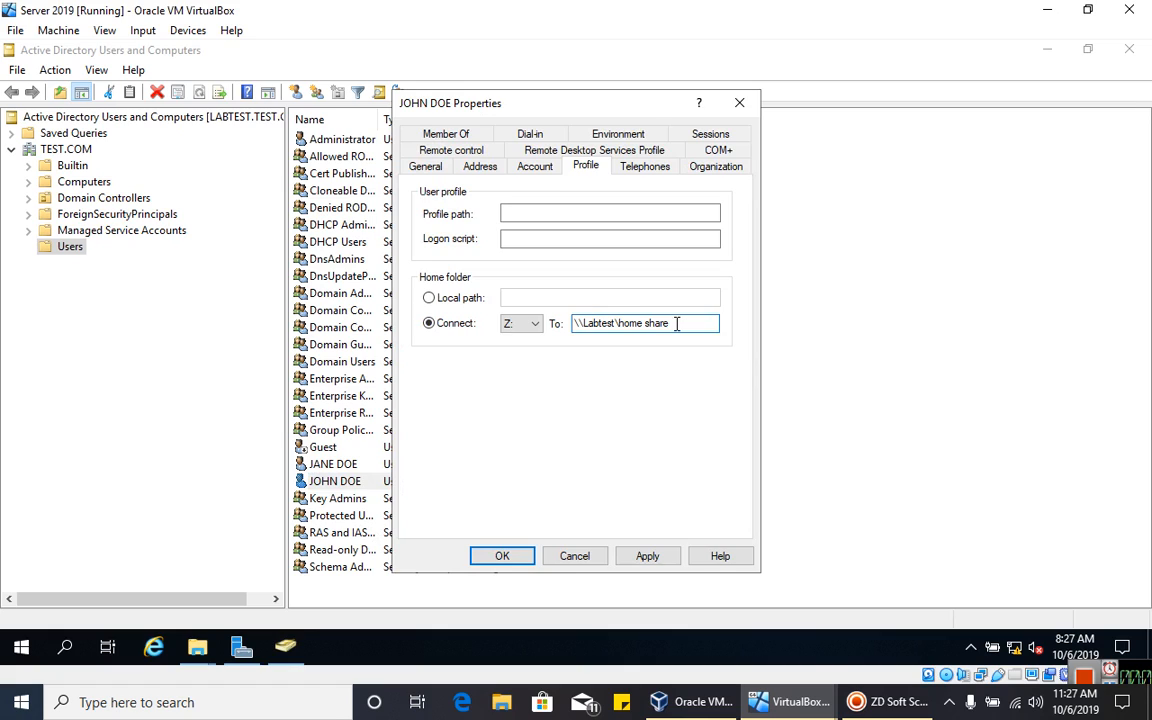
text(\%username%)
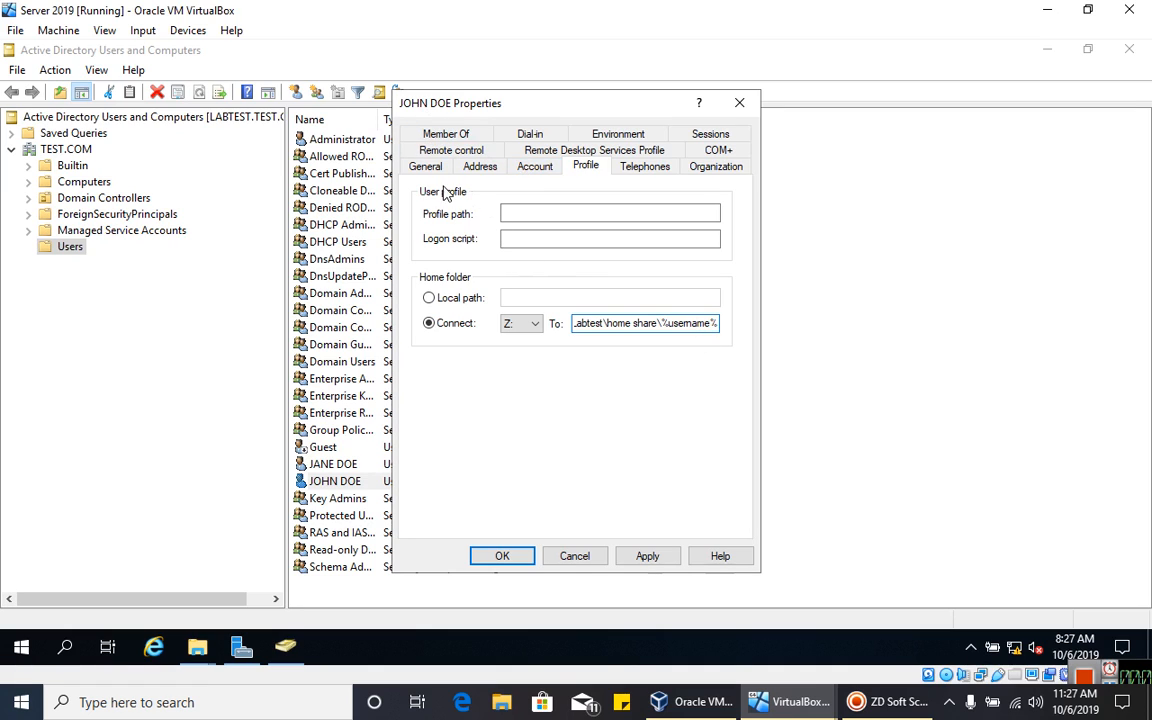
click(672, 556)
drag(668, 323, 727, 324)
click(644, 326)
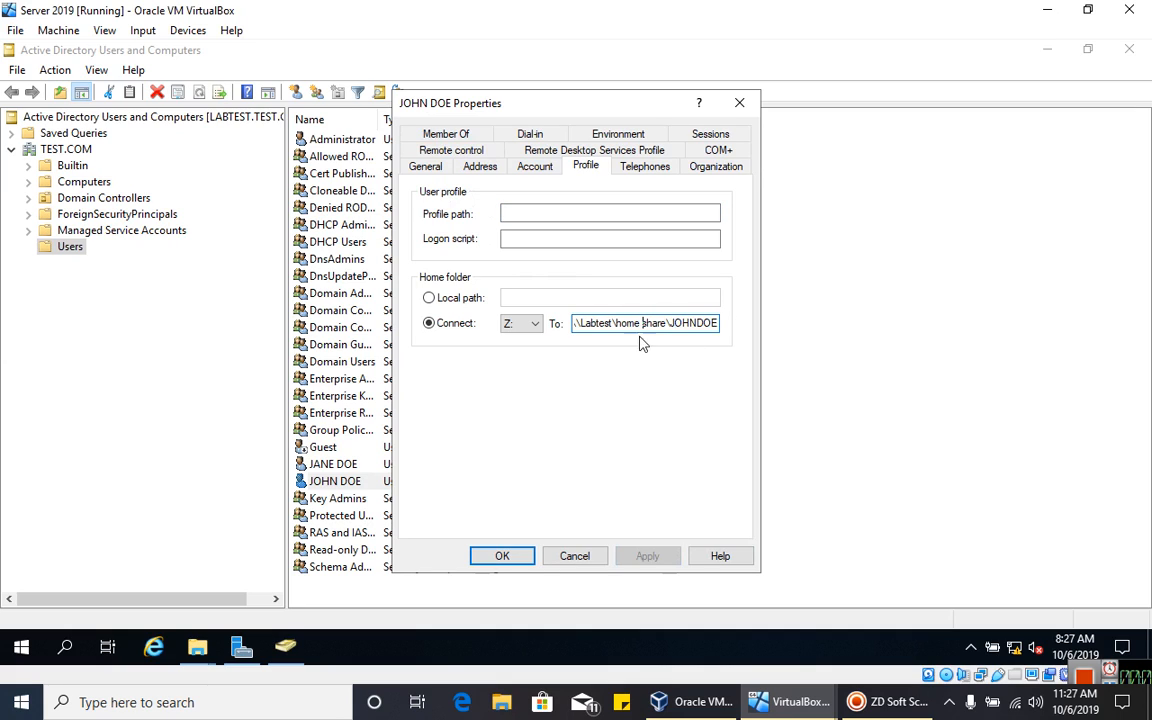
click(503, 556)
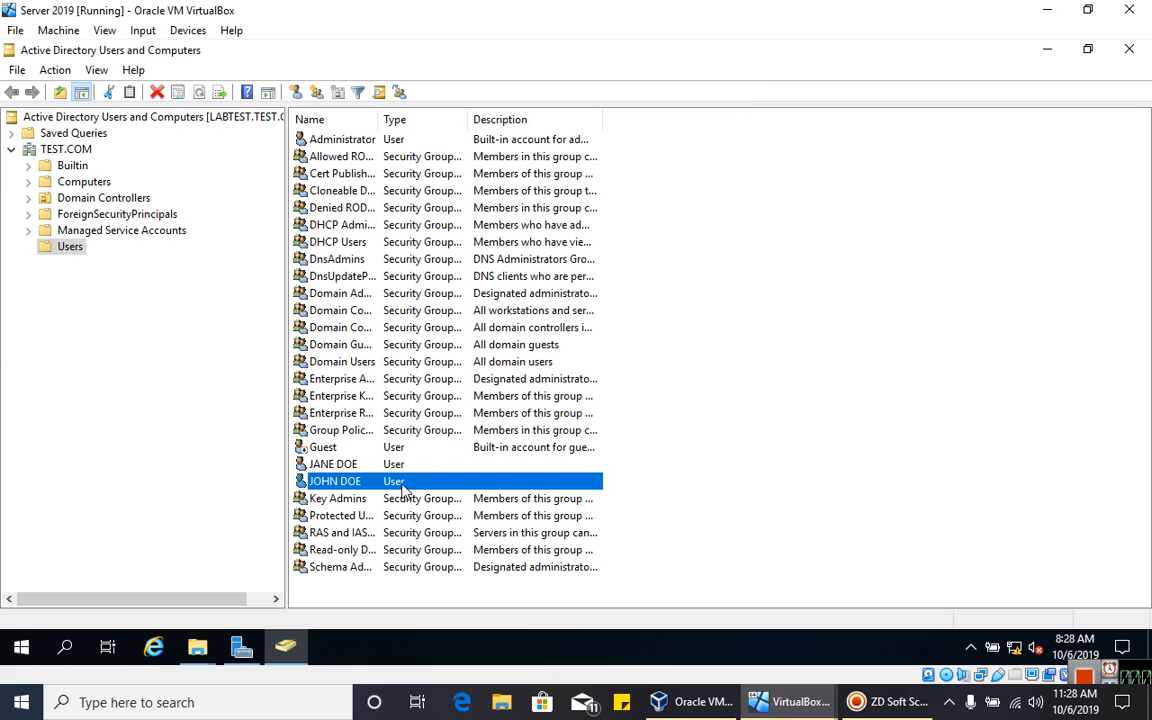
- On the WIN 7 CLIENT PC 1 VM, send Ctrl-Alt-Del and choose Other User
click(810, 427)
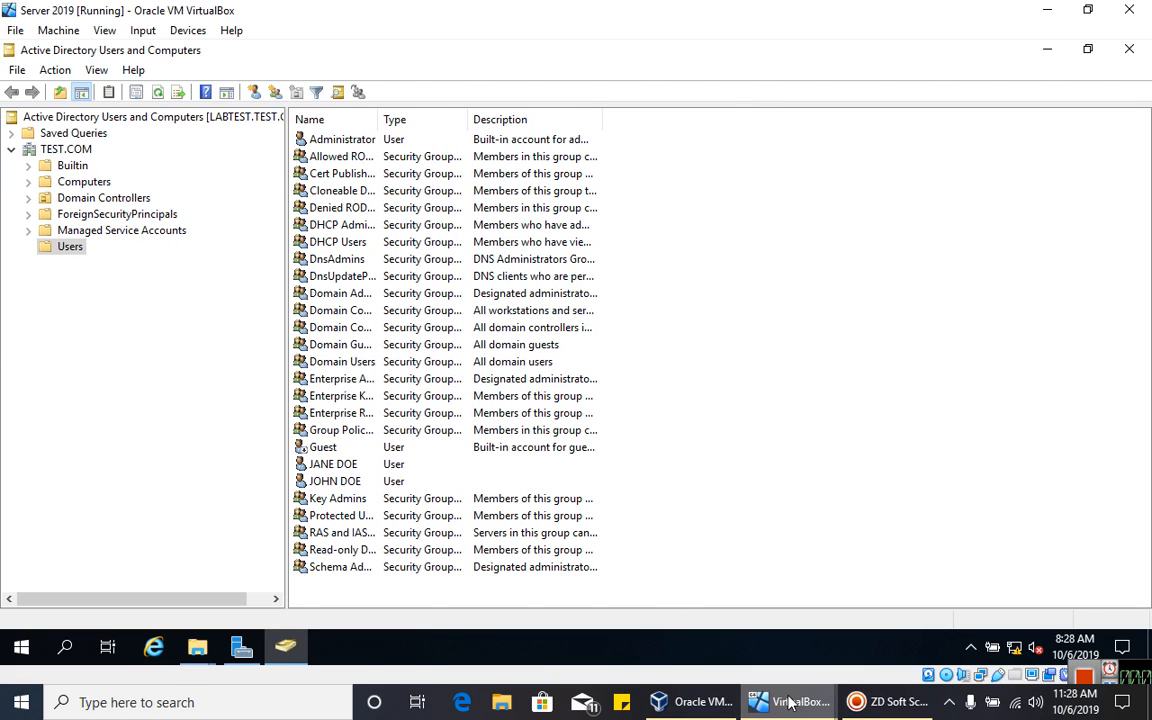
mouse_move(790, 703)
click(757, 619)
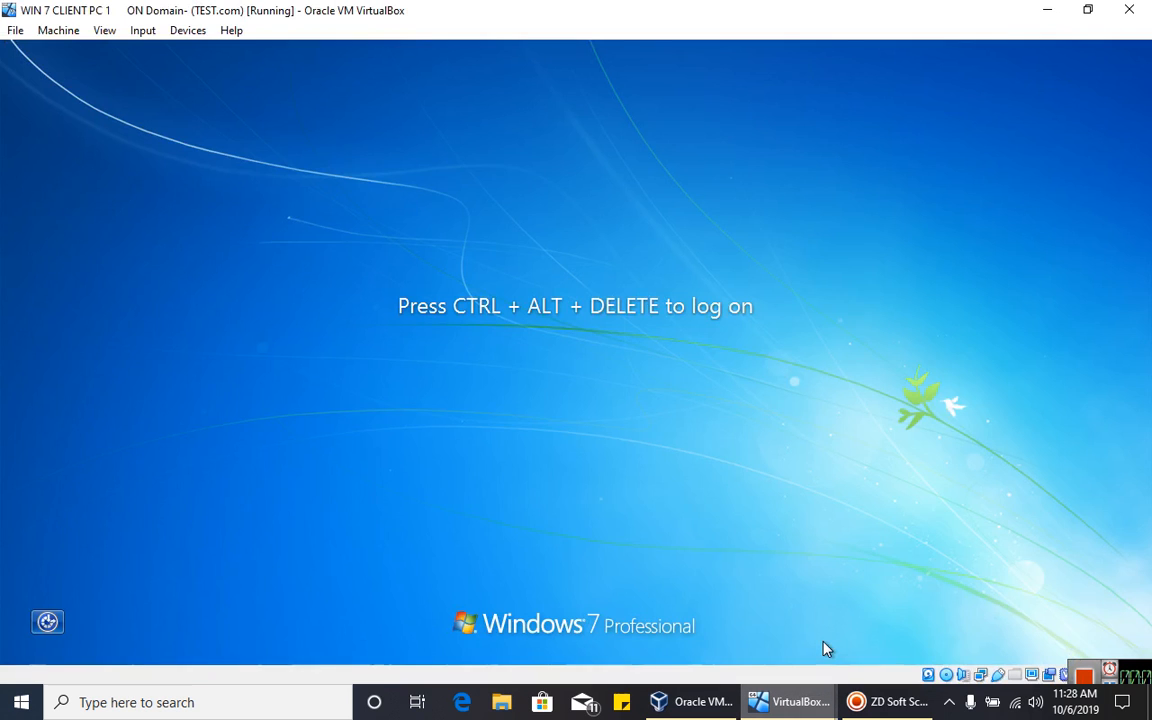
click(823, 648)
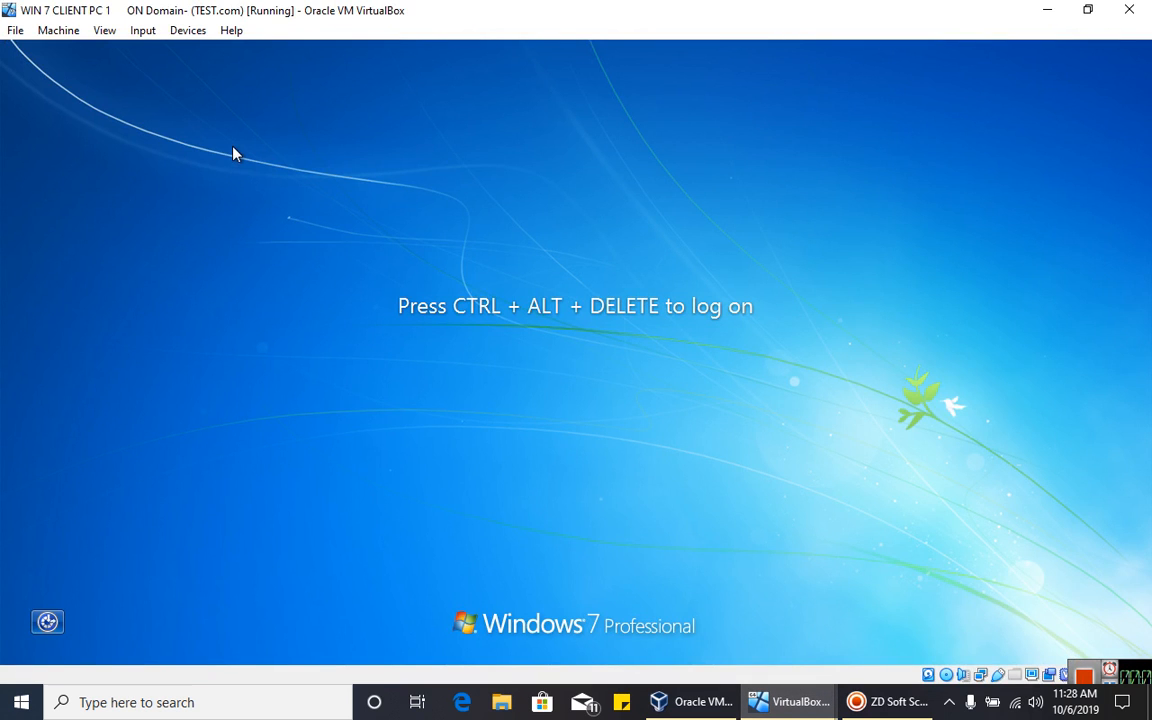
click(143, 30)
mouse_move(180, 49)
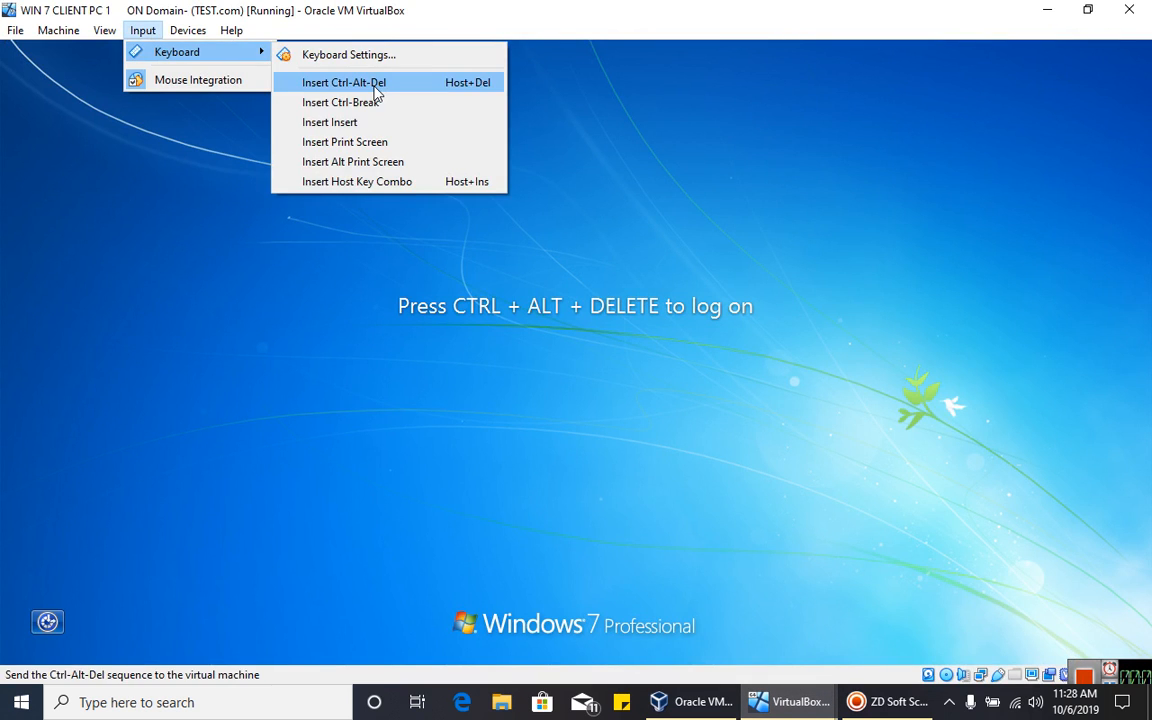
click(372, 81)
click(573, 527)
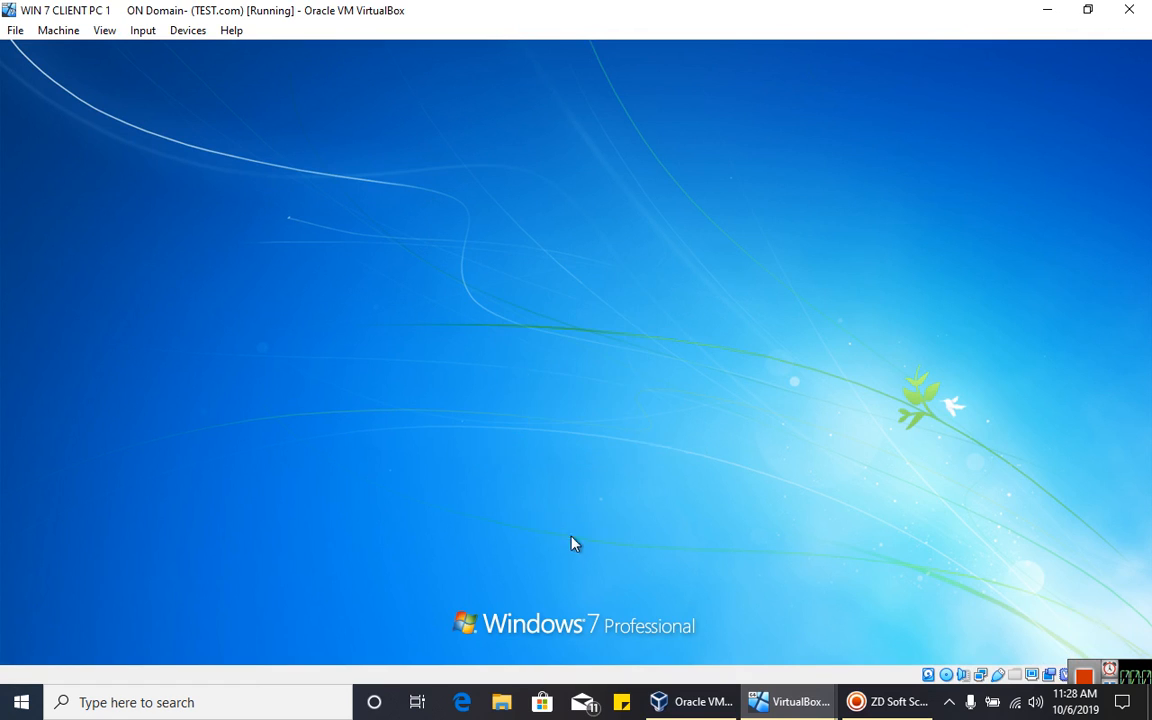
- Sign in to the TEST domain with the second user's name and password, retrying after a wrong password
text(JOHNDOE)
key(Tab)
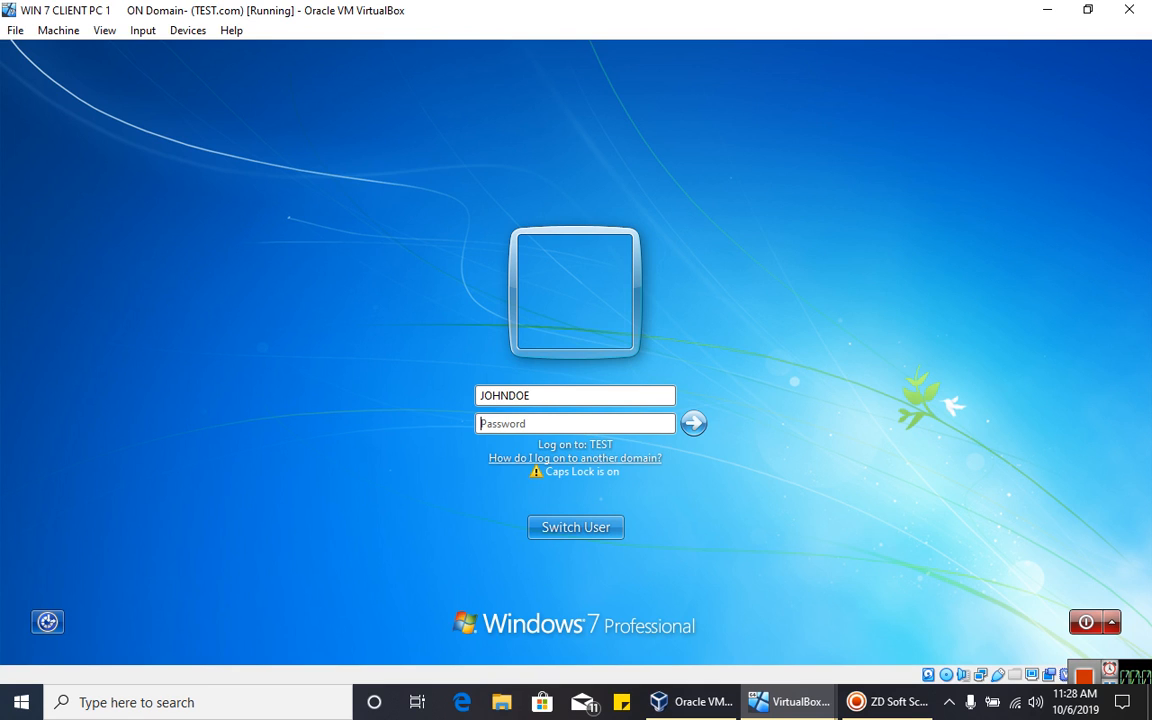
text(P)
key(BackSpace)
key(Caps_Lock)
text(p)
key(BackSpace)
key(BackSpace)
key(BackSpace)
key(BackSpace)
key(BackSpace)
key(BackSpace)
key(BackSpace)
key(BackSpace)
key(Caps_Lock)
text(P)
key(Caps_Lock)
text(@)
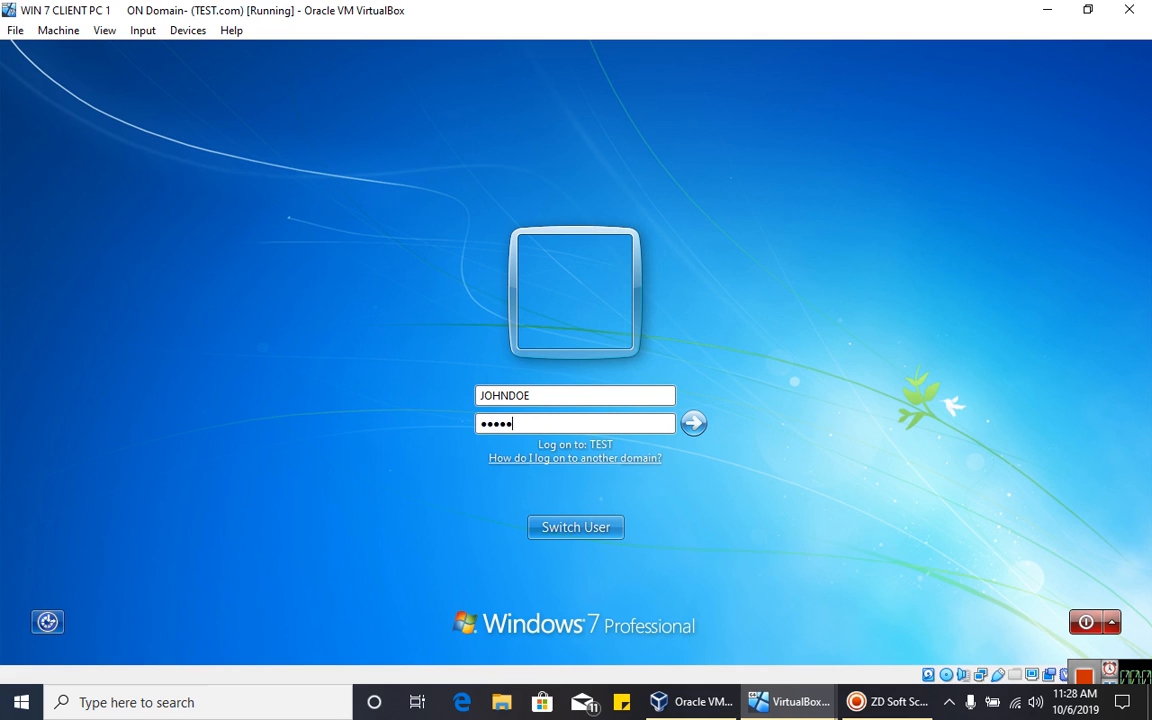
key(Return)
key(Return)
text(P)
key(Caps_Lock)
key(Return)
key(Return)
text(P)
key(Caps_Lock)
key(Caps_Lock)
text(a)
key(Return)
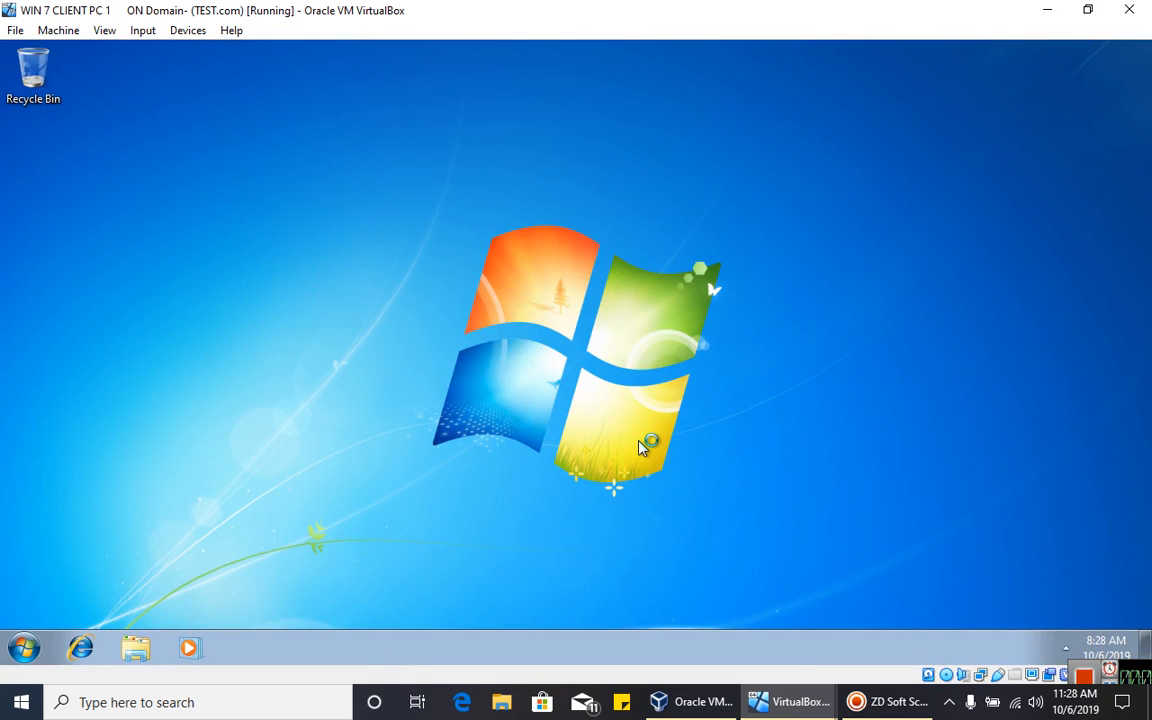
- Open Computer from the Start menu and open the Z: home-share drive
click(28, 646)
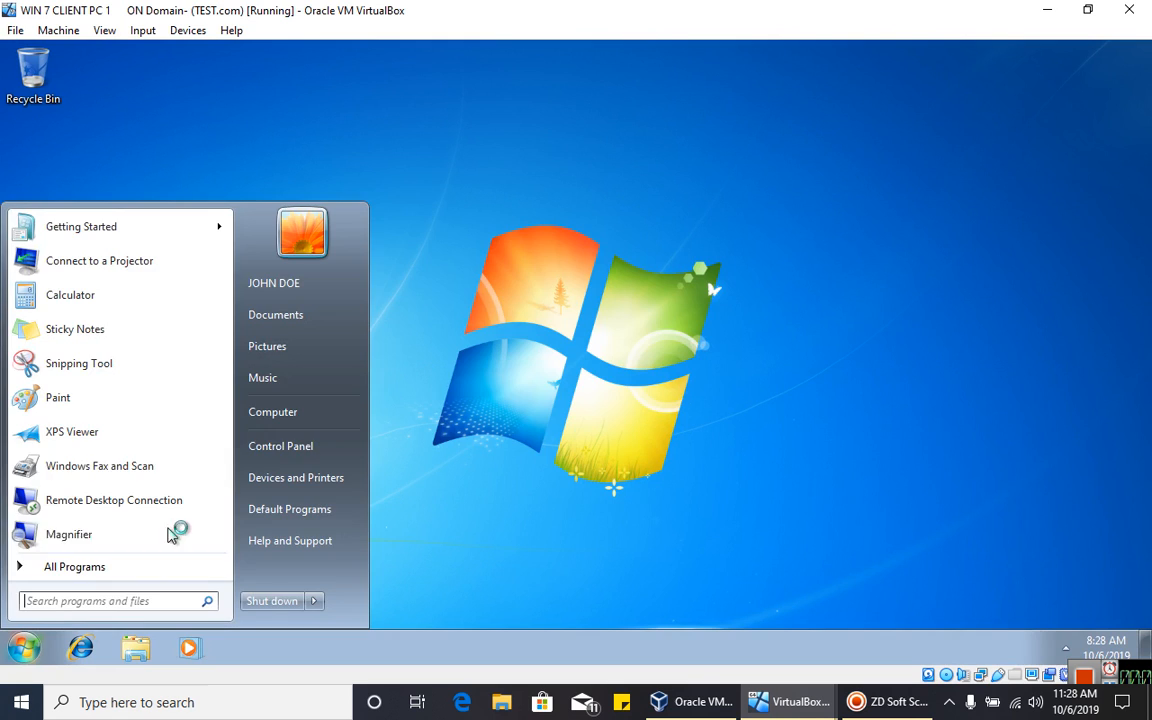
click(276, 421)
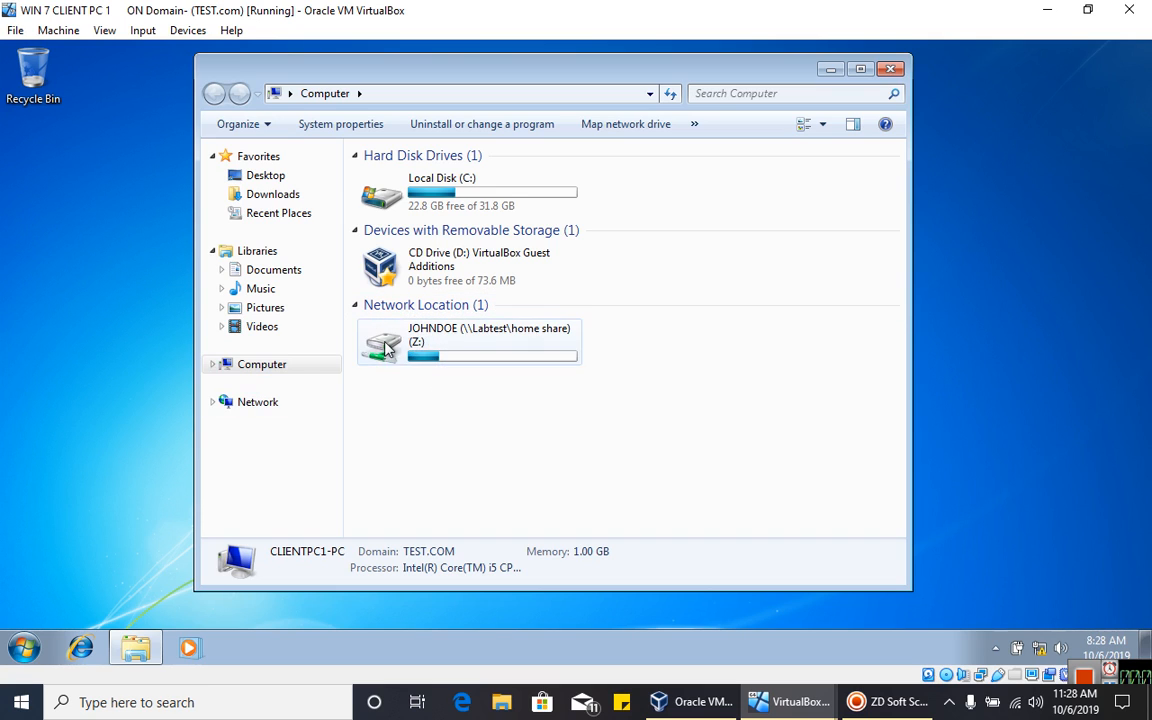
click(24, 648)
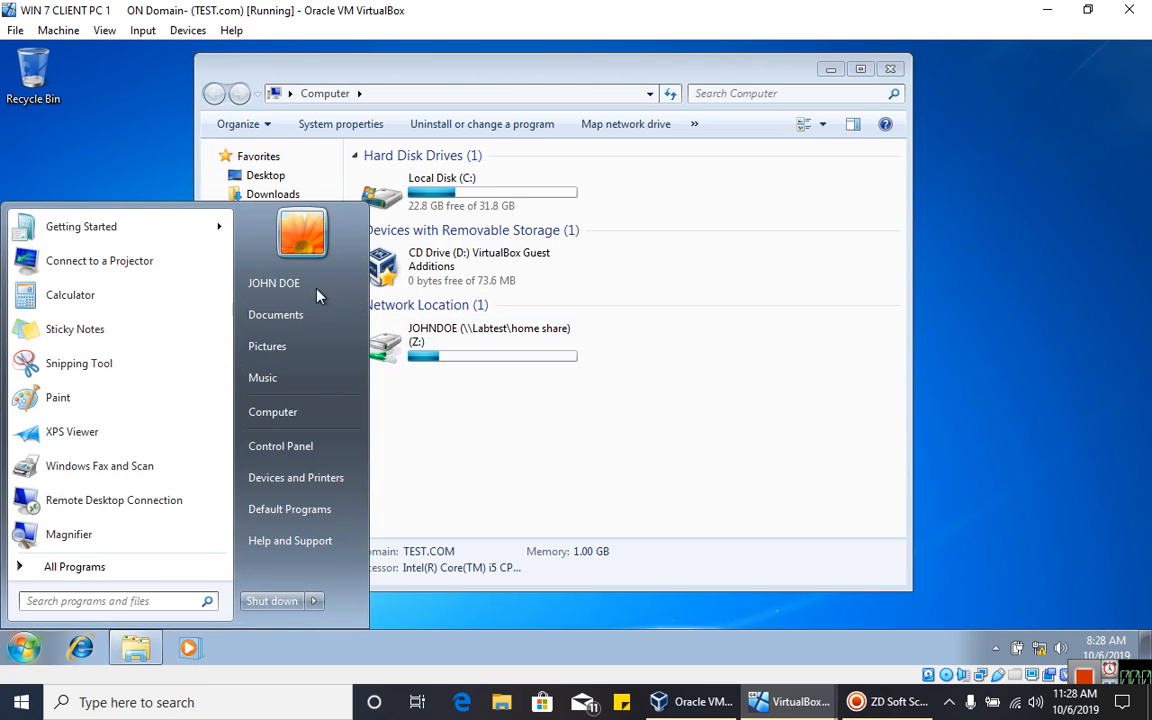
click(450, 380)
mouse_move(512, 343)
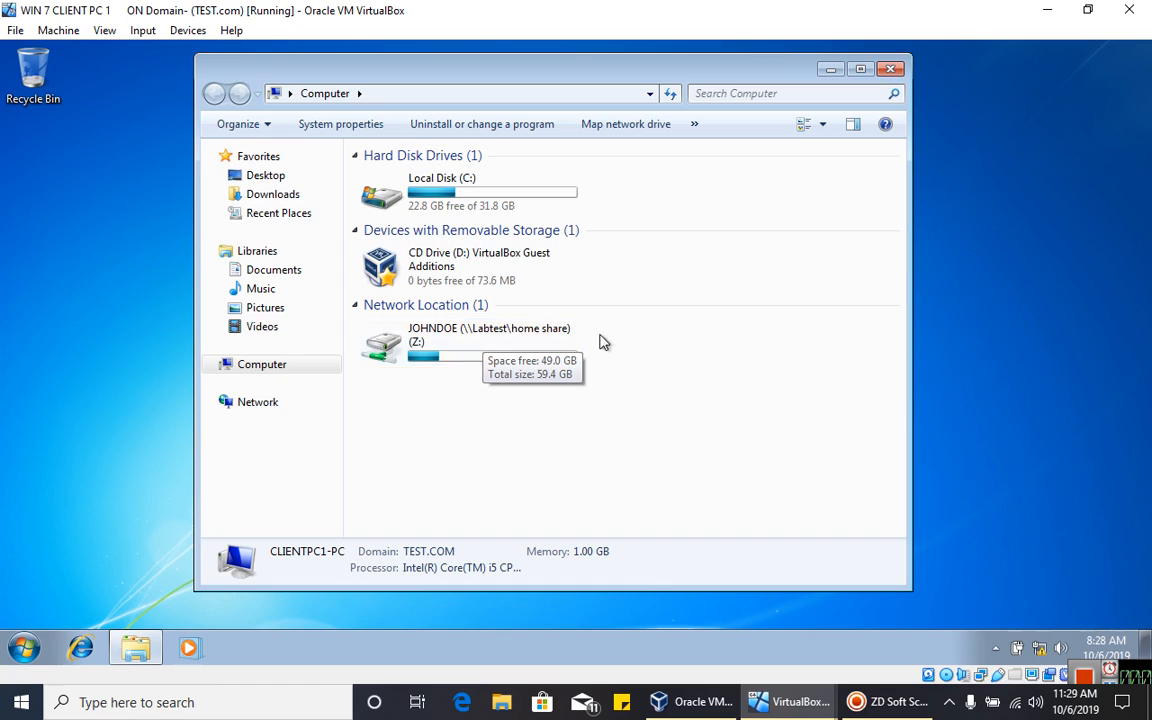
double_click(543, 352)
- Create a New folder on the Z: drive
right_click(506, 273)
mouse_move(580, 447)
click(766, 442)
right_click(567, 279)
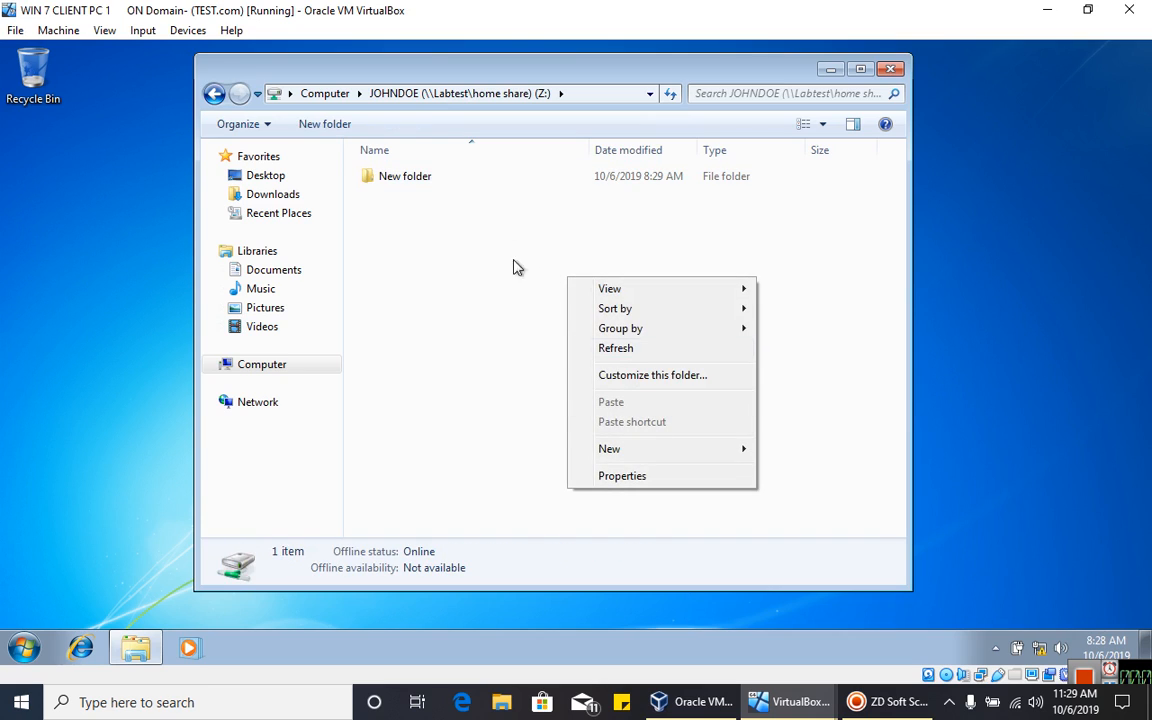
click(470, 301)
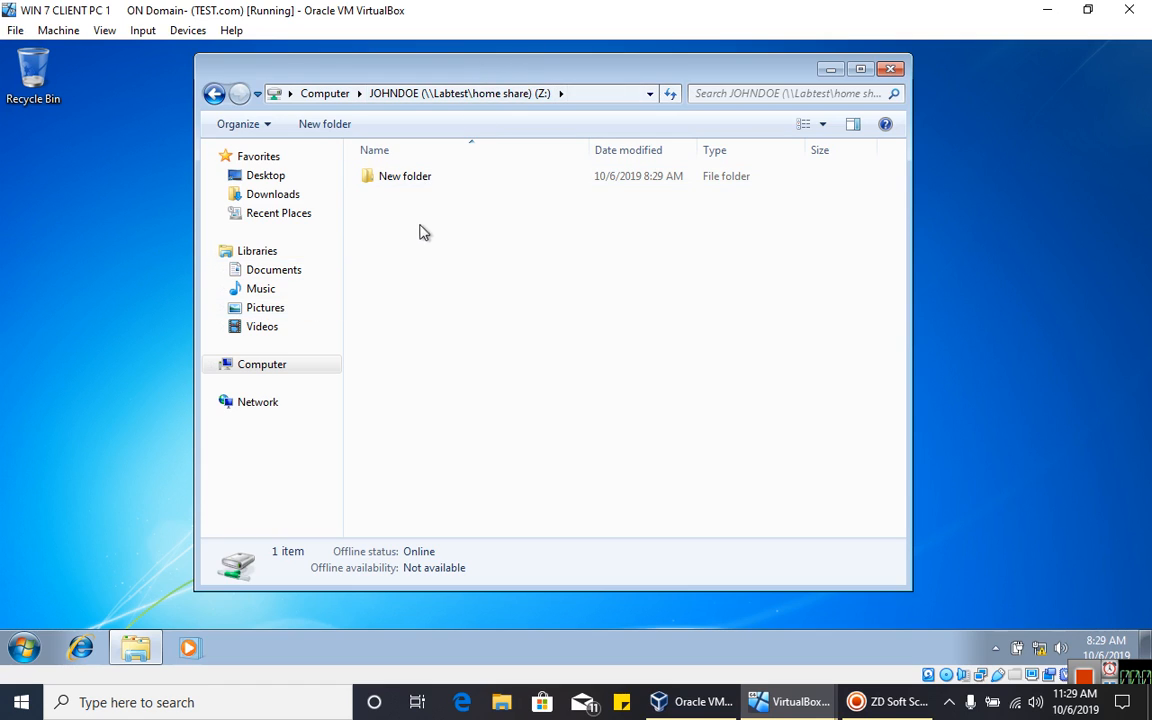
- Close Explorer and log the user off via the Start menu's Shut down options
click(299, 366)
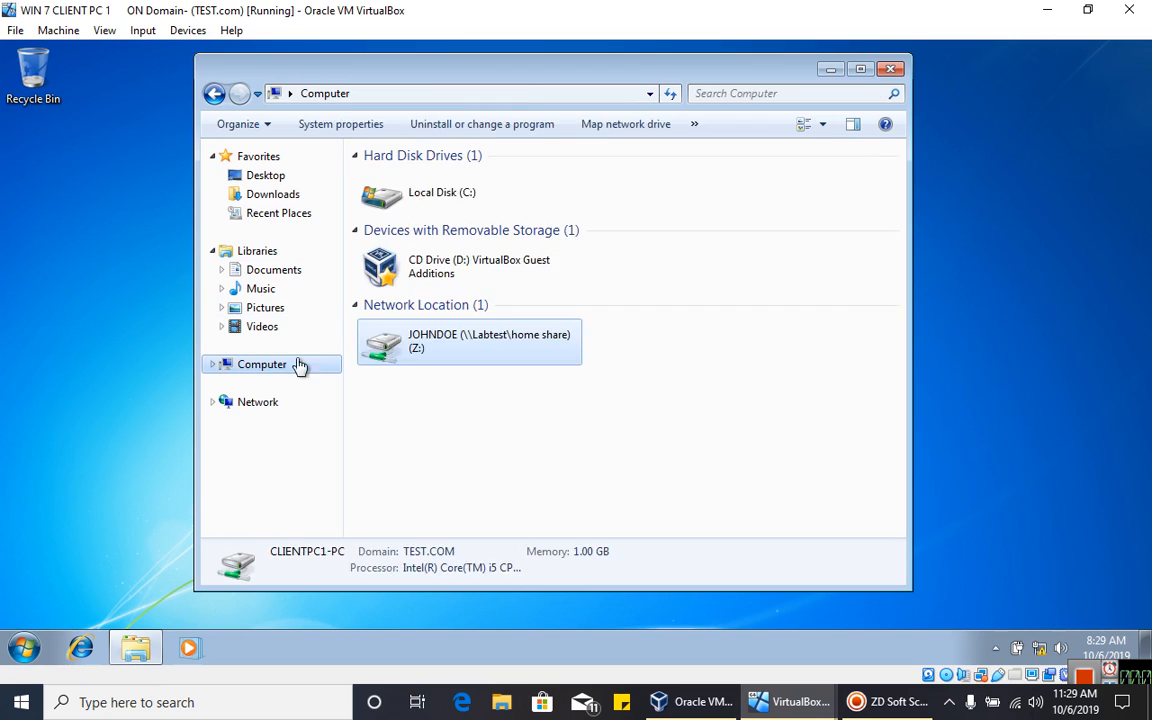
drag(527, 82, 452, 79)
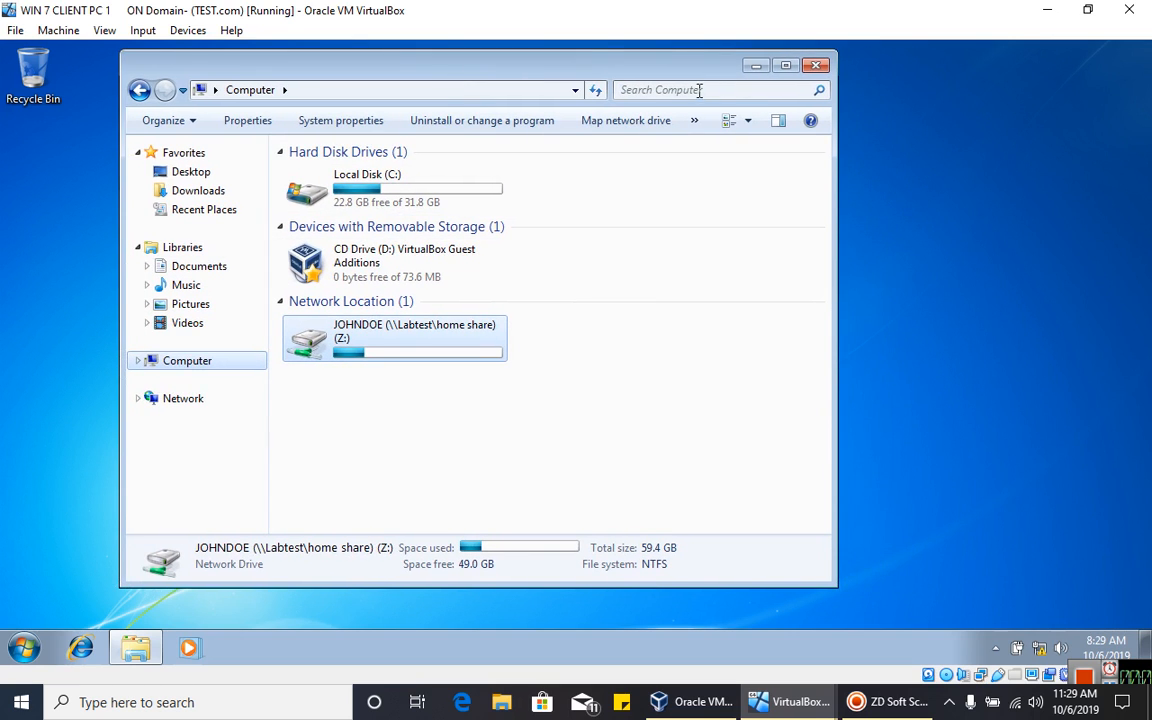
click(816, 66)
click(14, 652)
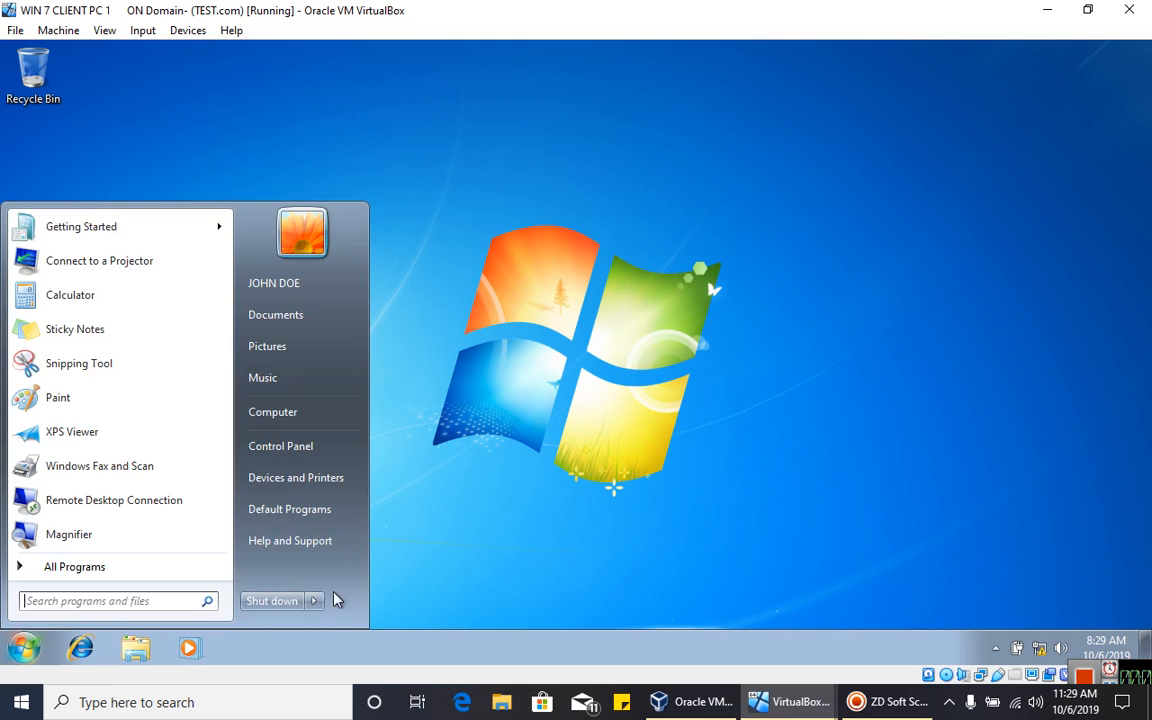
click(315, 601)
click(396, 537)
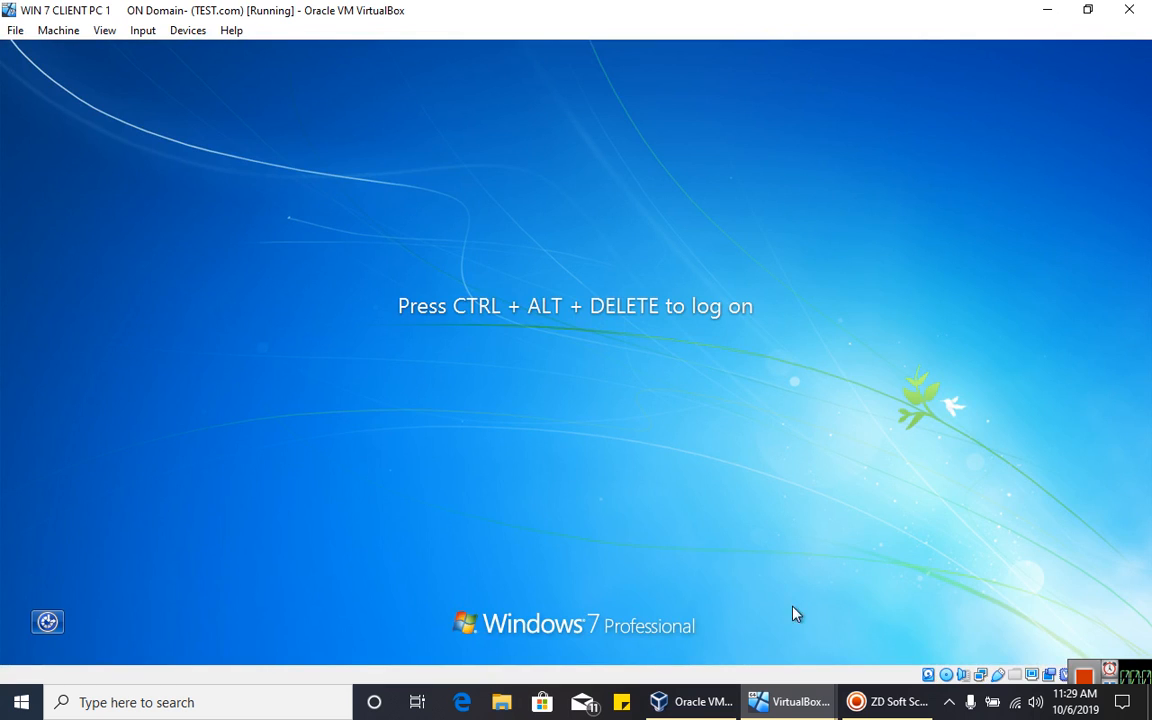
- On the Server 2019 VM, close Active Directory, HOME SHARE Properties and Explorer, then relaunch File Explorer
mouse_move(788, 712)
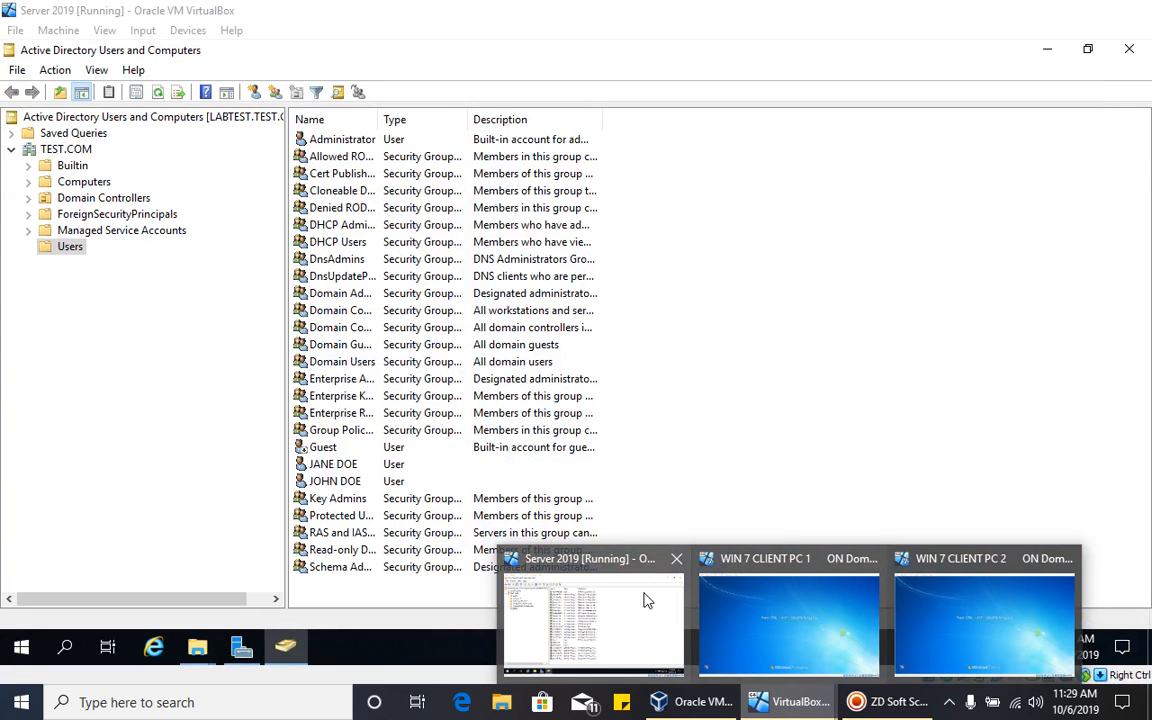
click(645, 600)
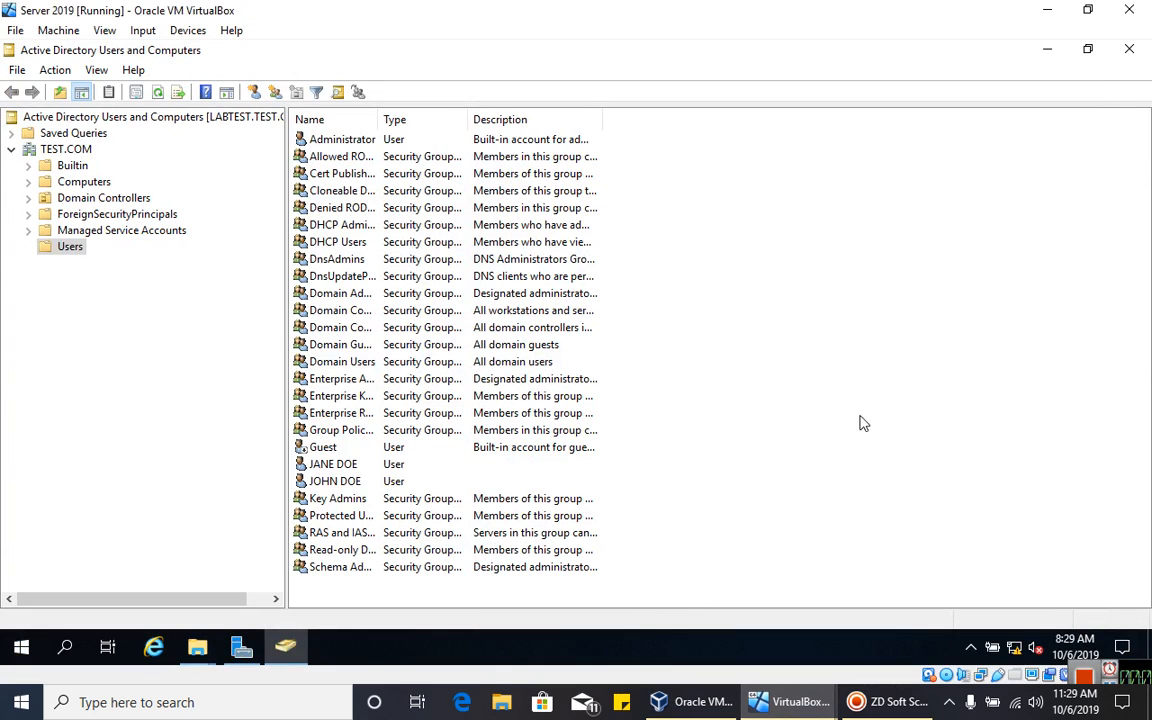
drag(195, 600, 105, 581)
click(1128, 48)
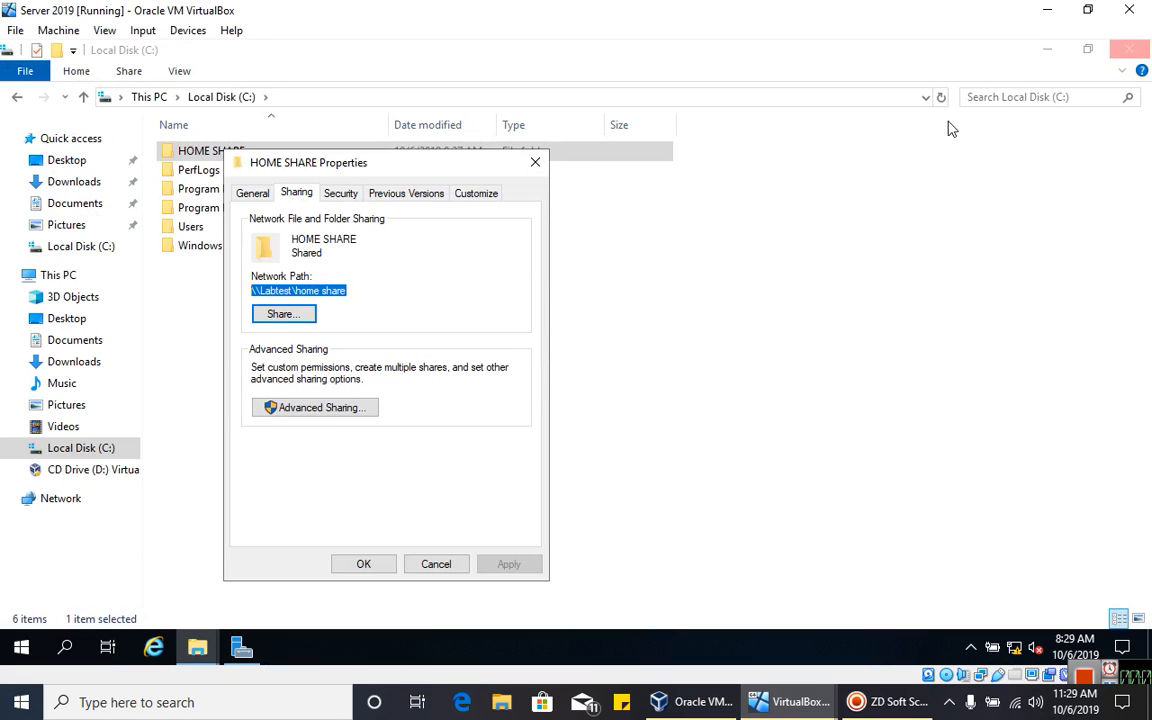
click(536, 164)
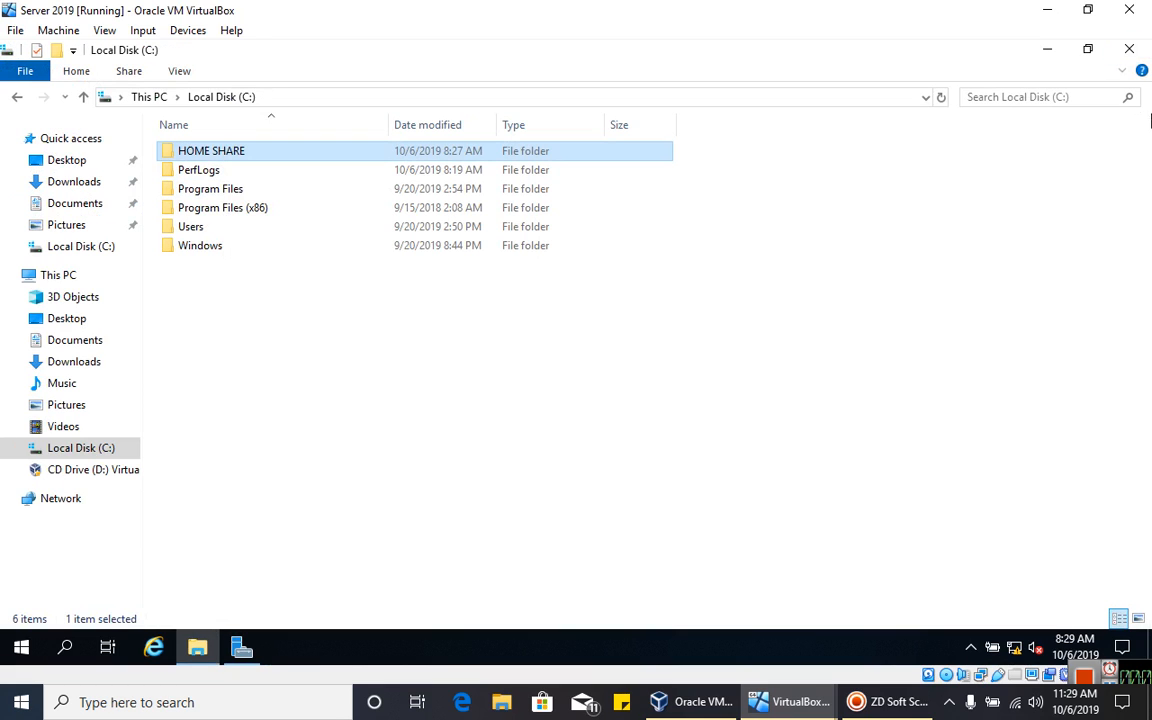
click(1129, 49)
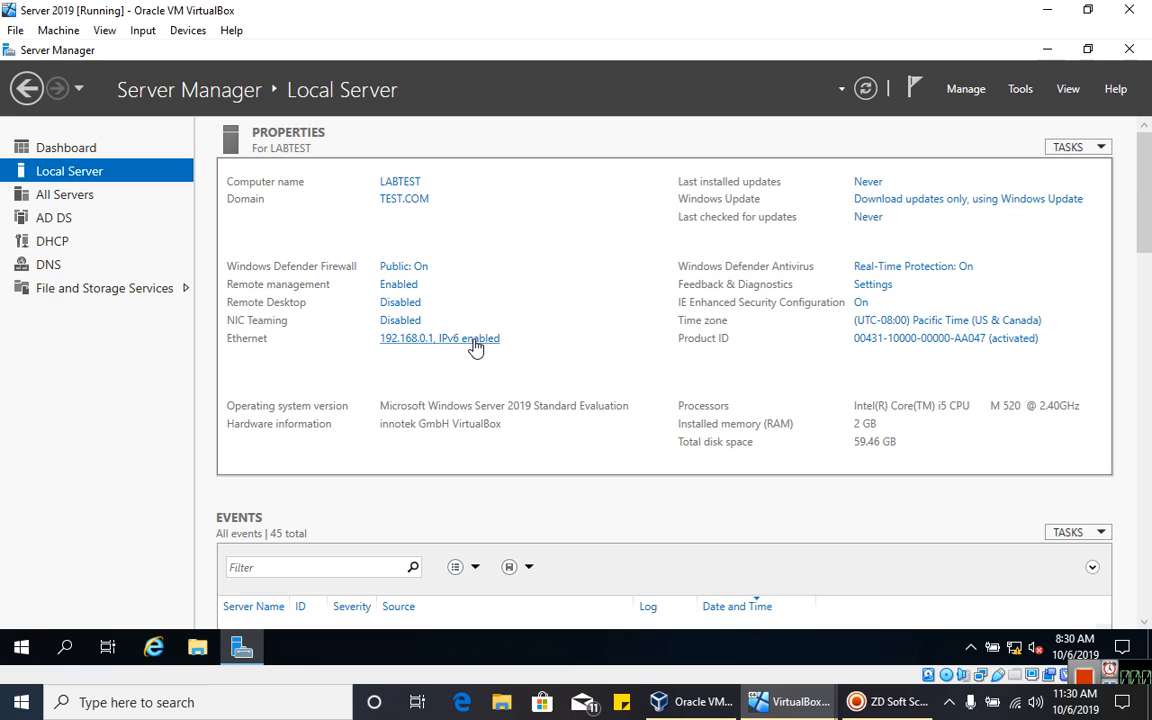
click(198, 647)
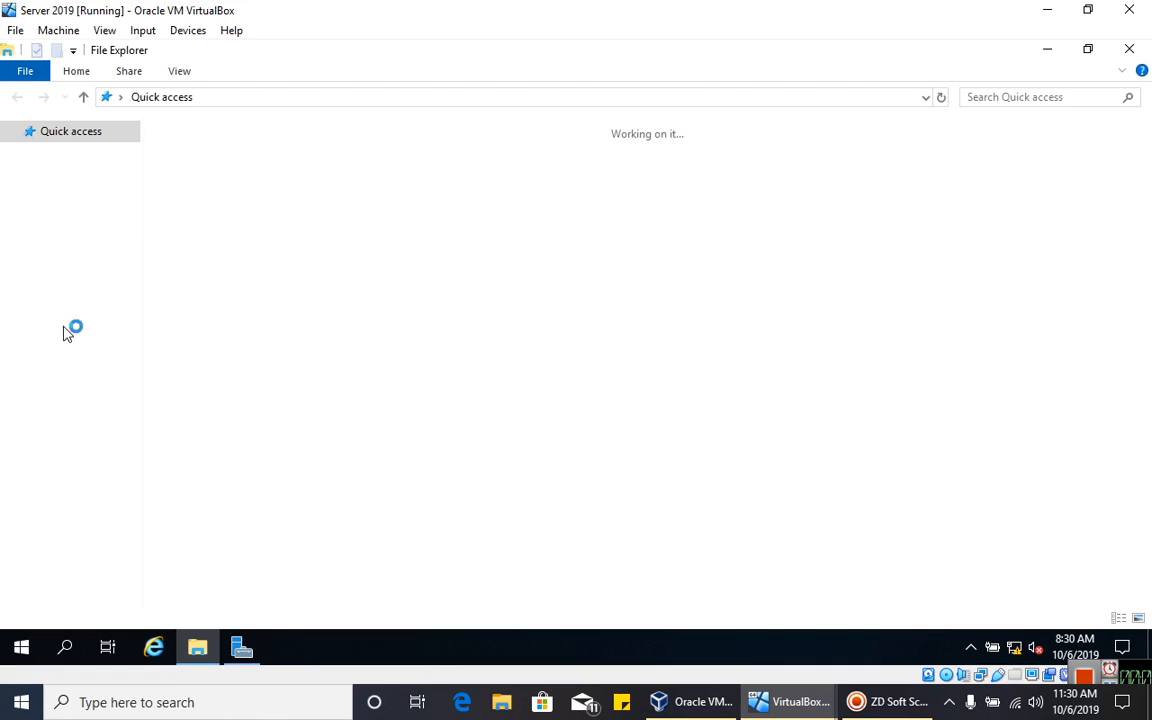
- Create a new folder named ROAMING USERS on the server's C: drive
click(60, 280)
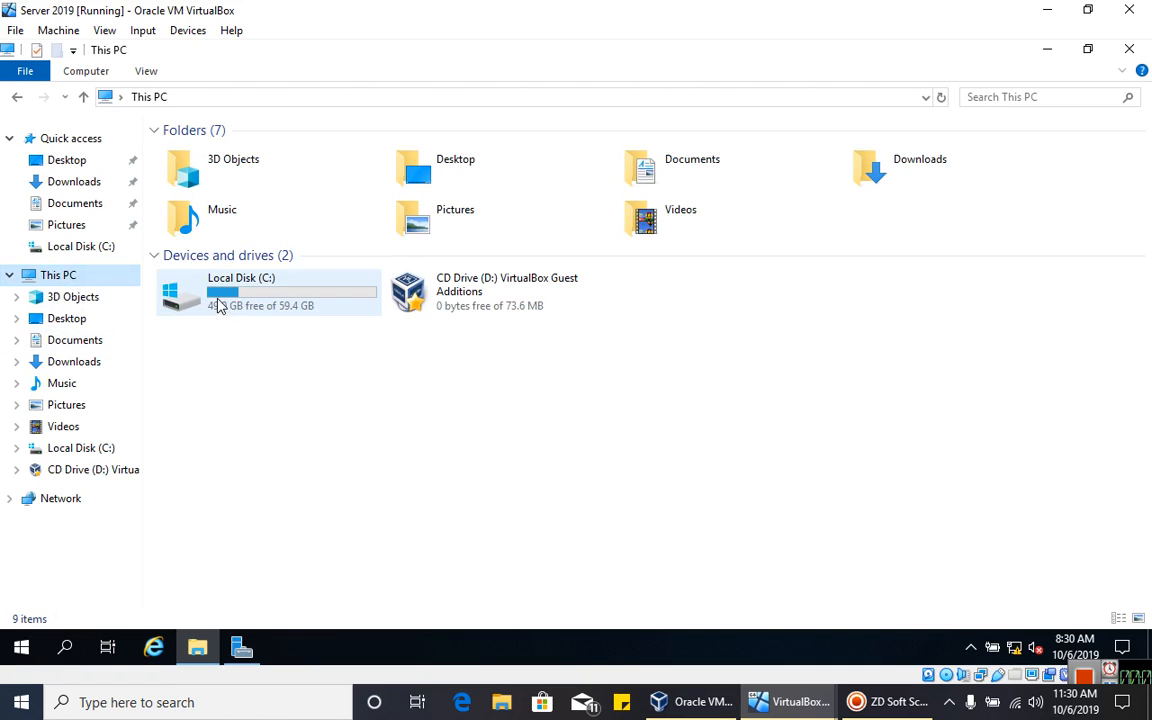
double_click(270, 304)
right_click(317, 372)
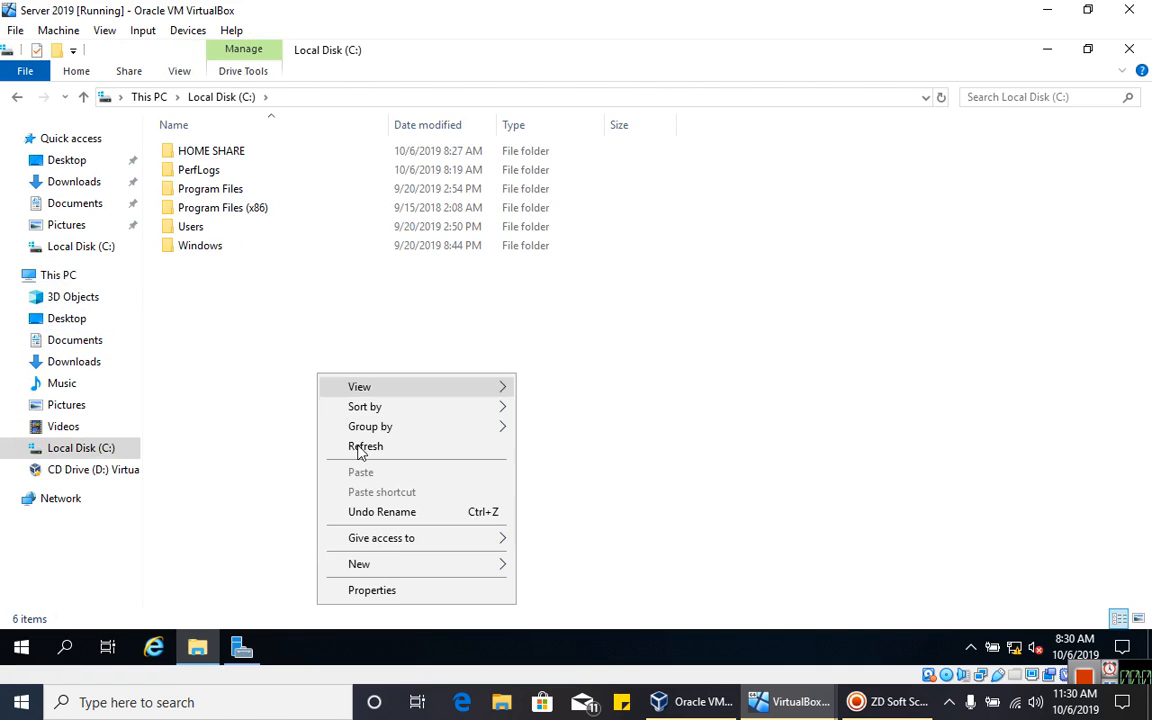
mouse_move(380, 568)
click(543, 437)
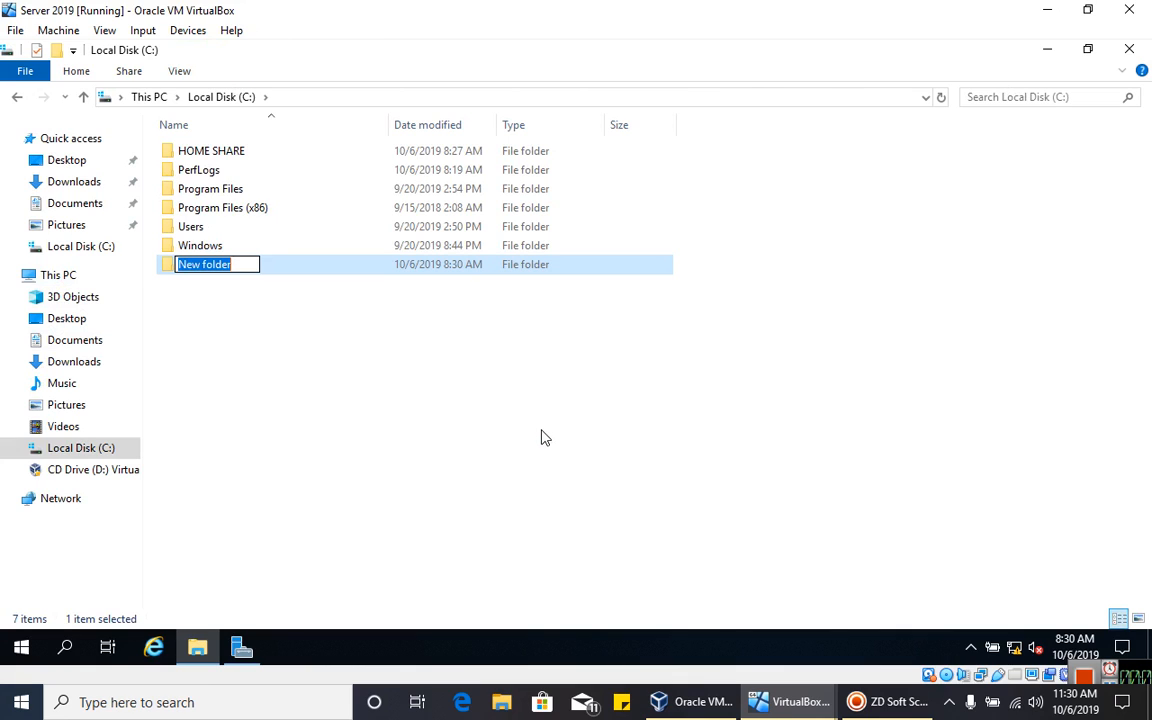
text(ROAMING U)
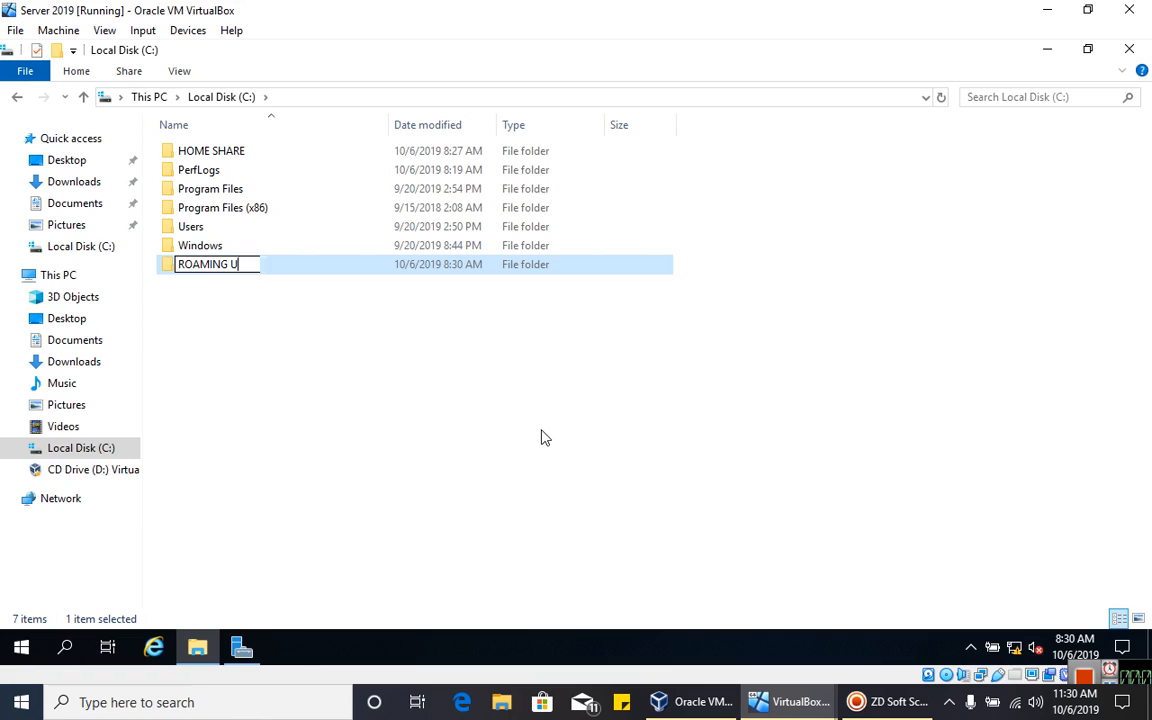
text(SERS)
click(543, 437)
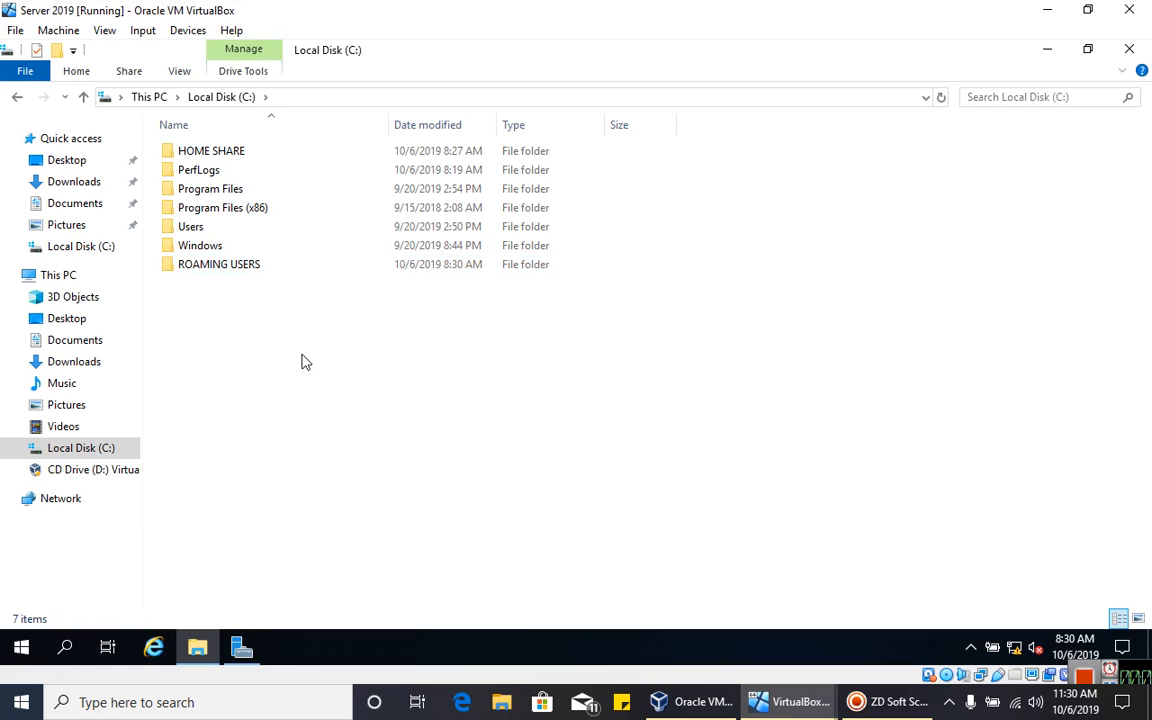
- Share ROAMING USERS on the network with Everyone at Read/Write permission
click(296, 265)
right_click(296, 264)
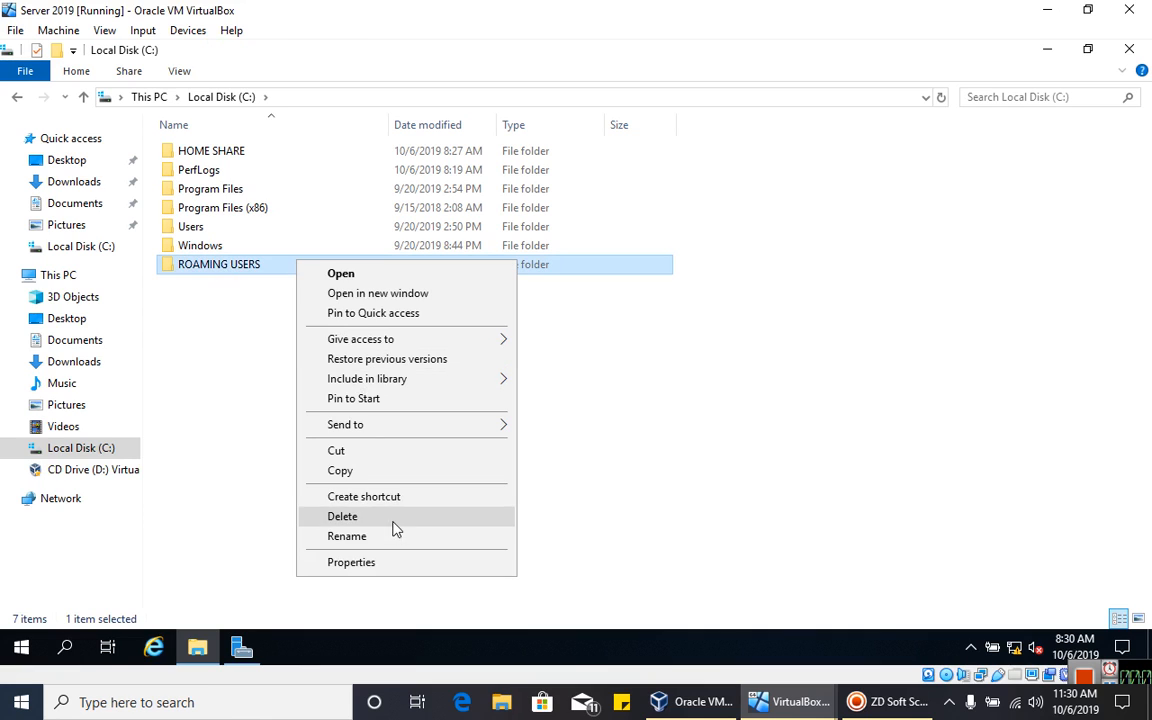
click(360, 562)
click(376, 231)
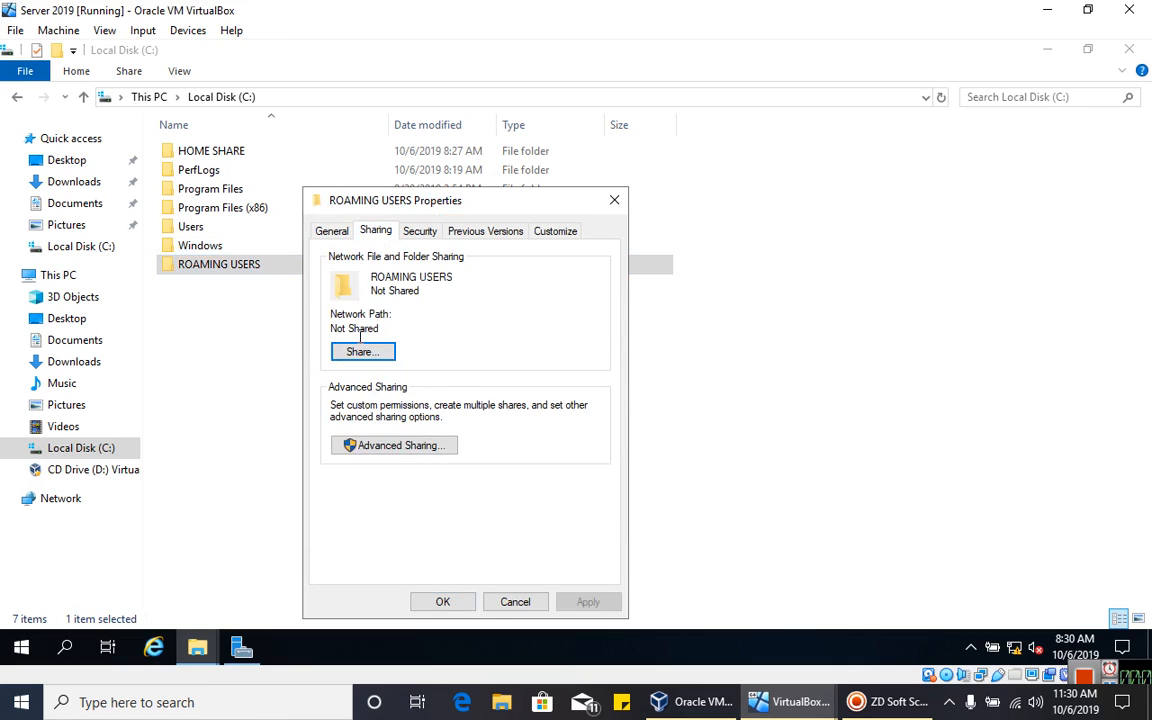
click(356, 352)
click(597, 374)
click(403, 402)
click(595, 372)
click(290, 388)
click(648, 373)
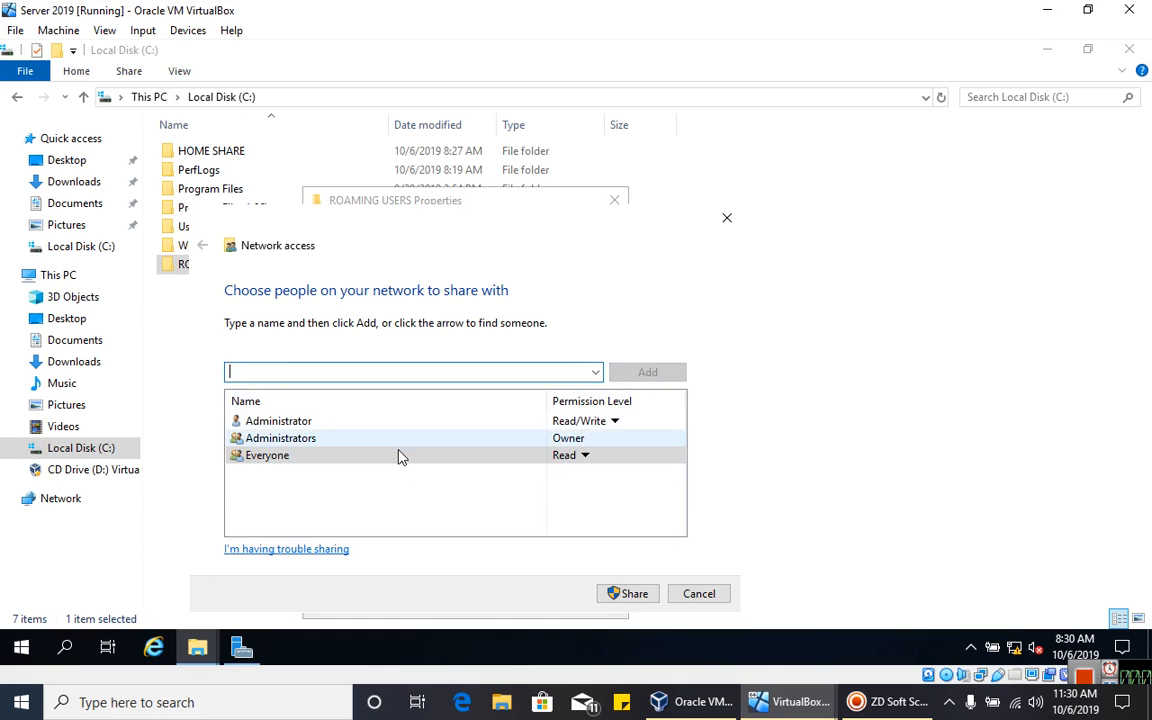
click(584, 455)
click(640, 479)
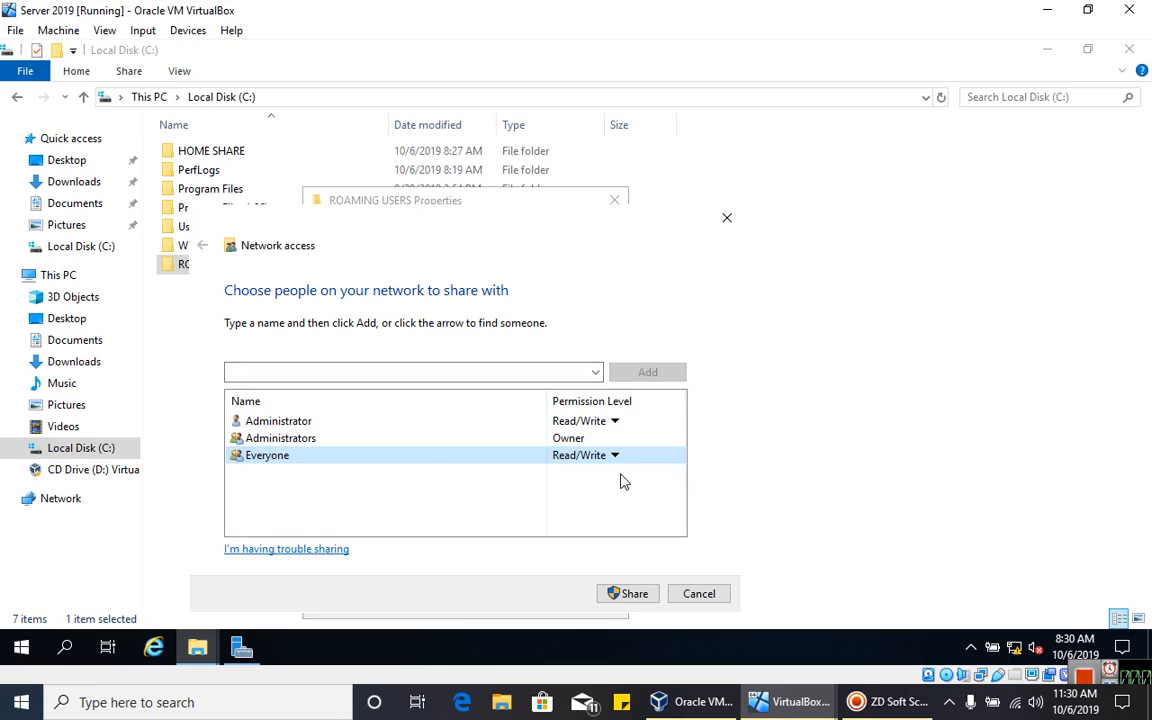
click(632, 594)
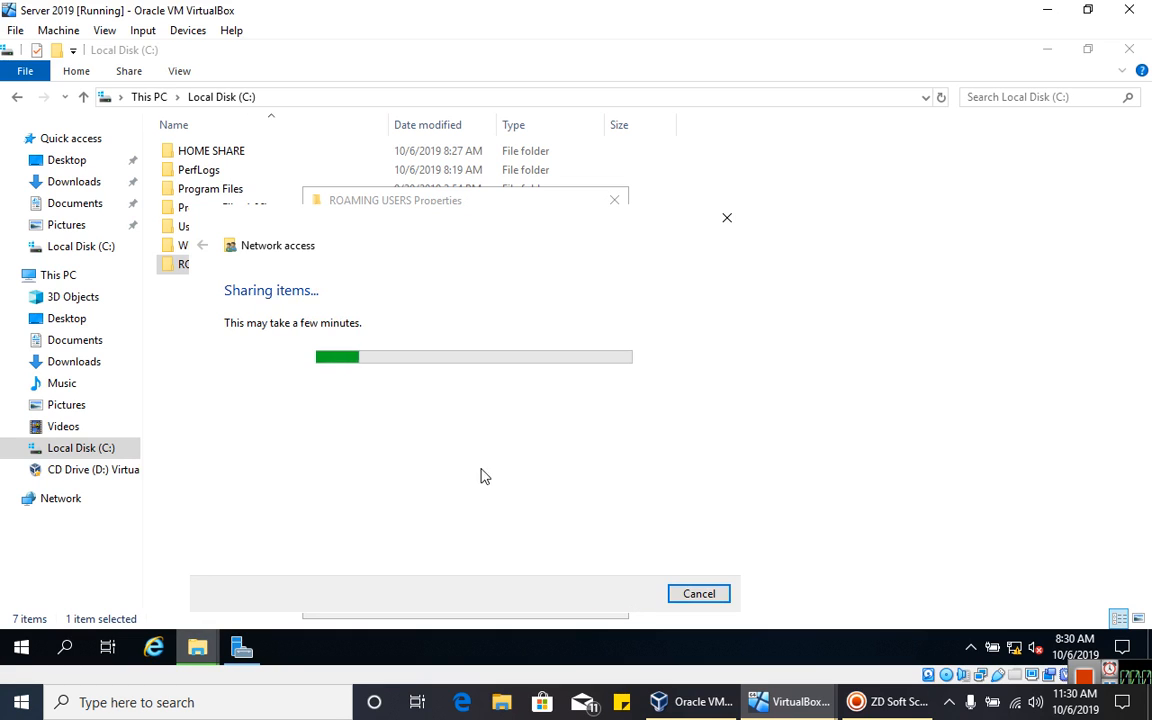
click(684, 596)
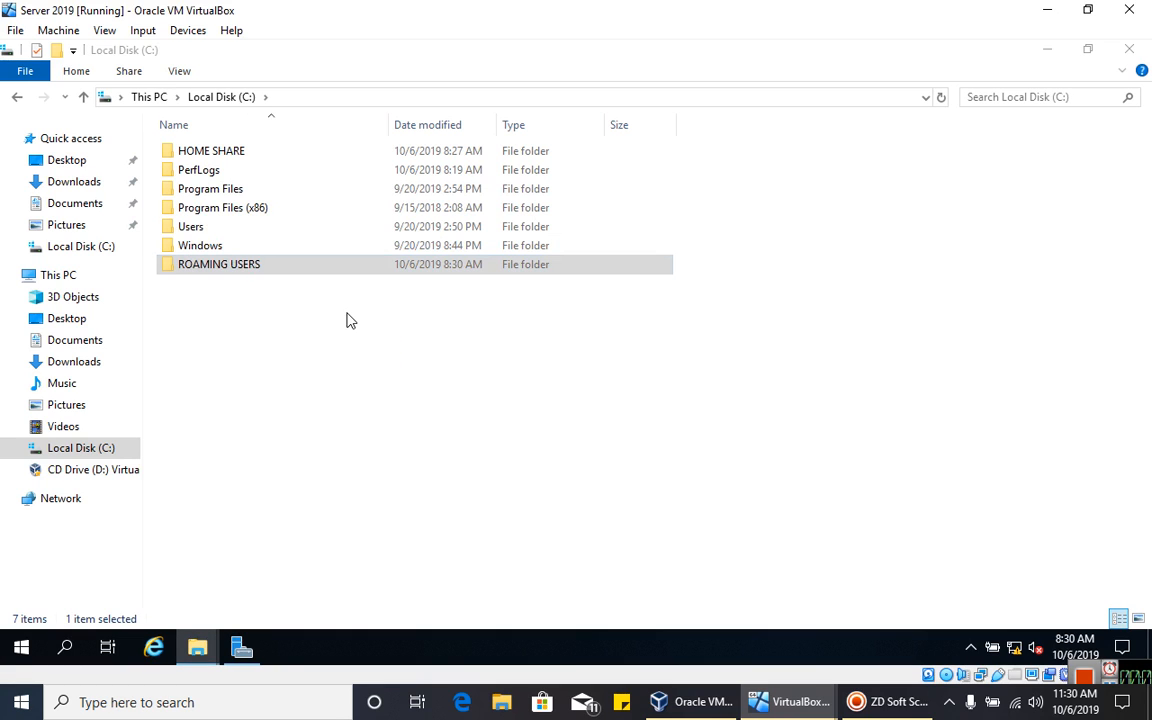
- Confirm Everyone's Full Control in Advanced Sharing permissions and close the folder properties
right_click(272, 258)
click(329, 559)
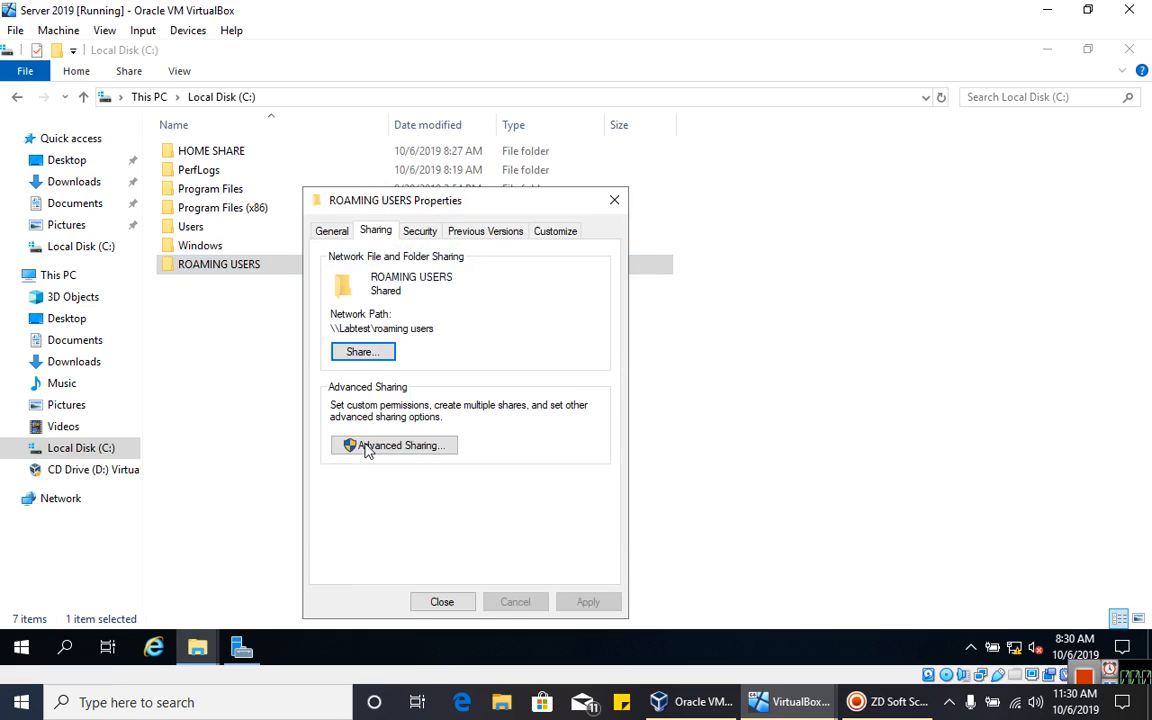
click(345, 445)
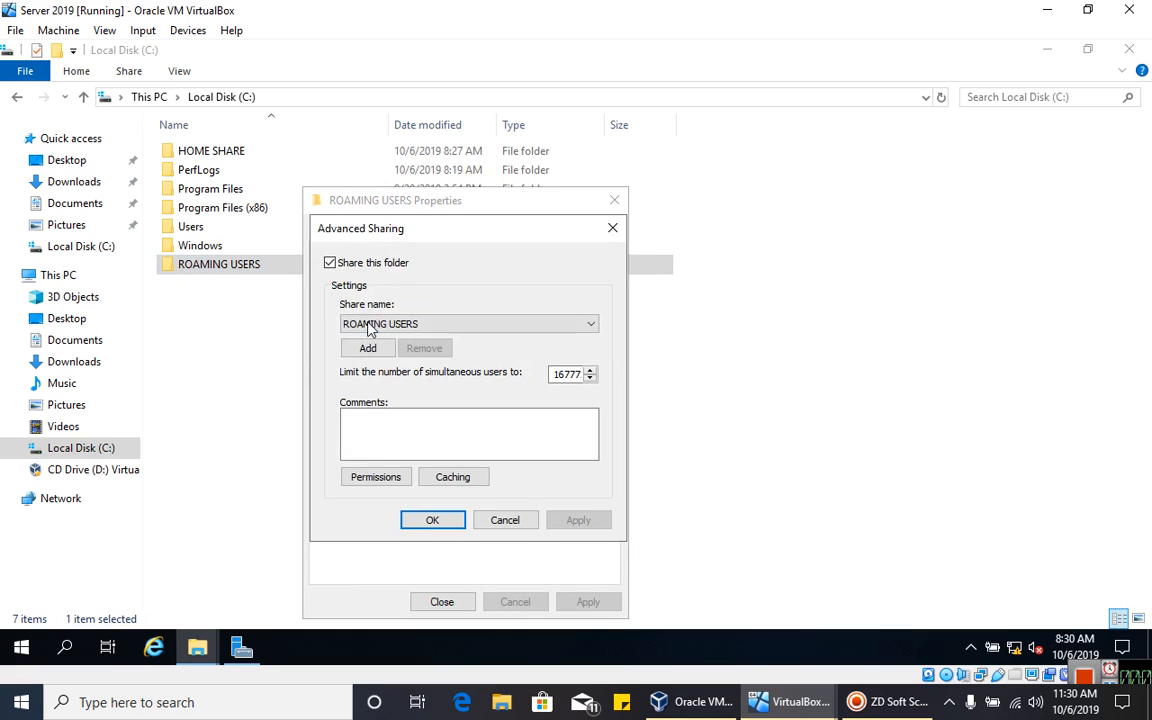
click(375, 477)
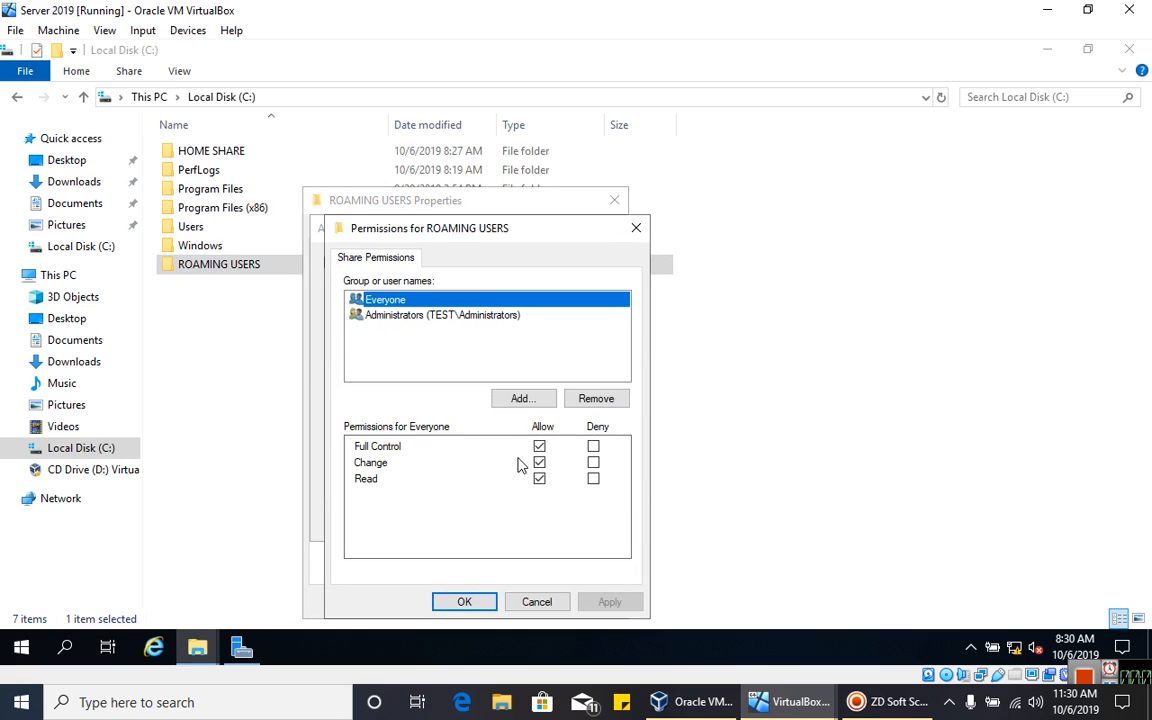
click(465, 601)
click(432, 519)
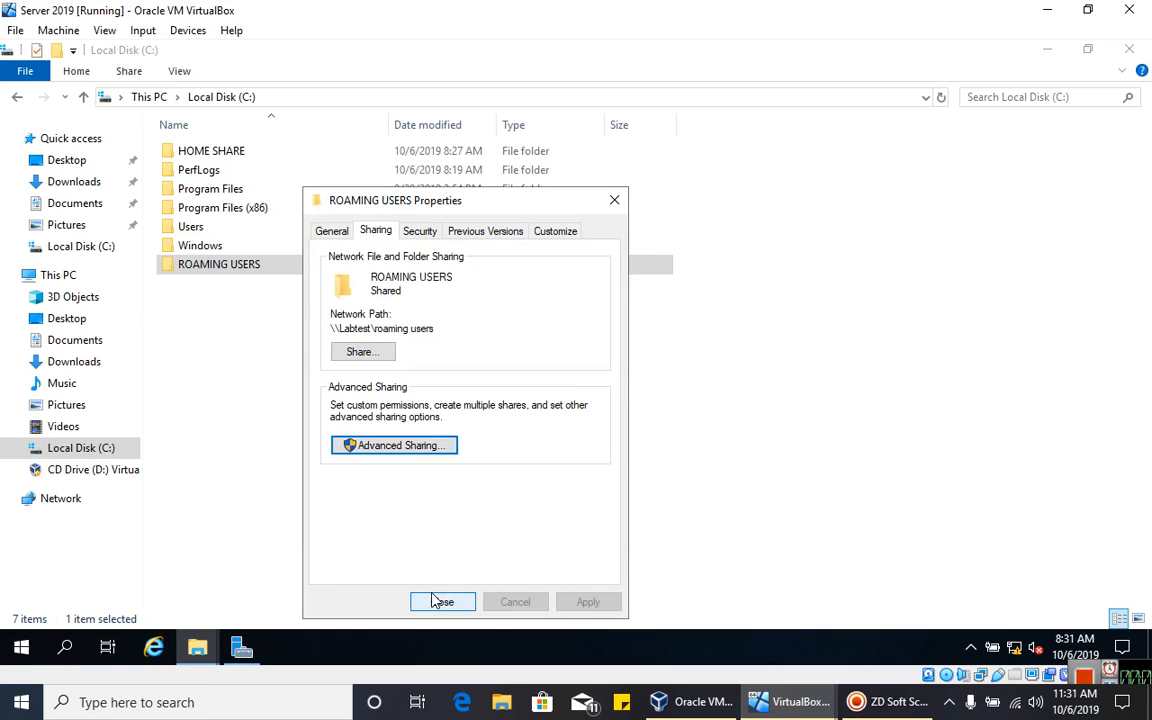
click(442, 599)
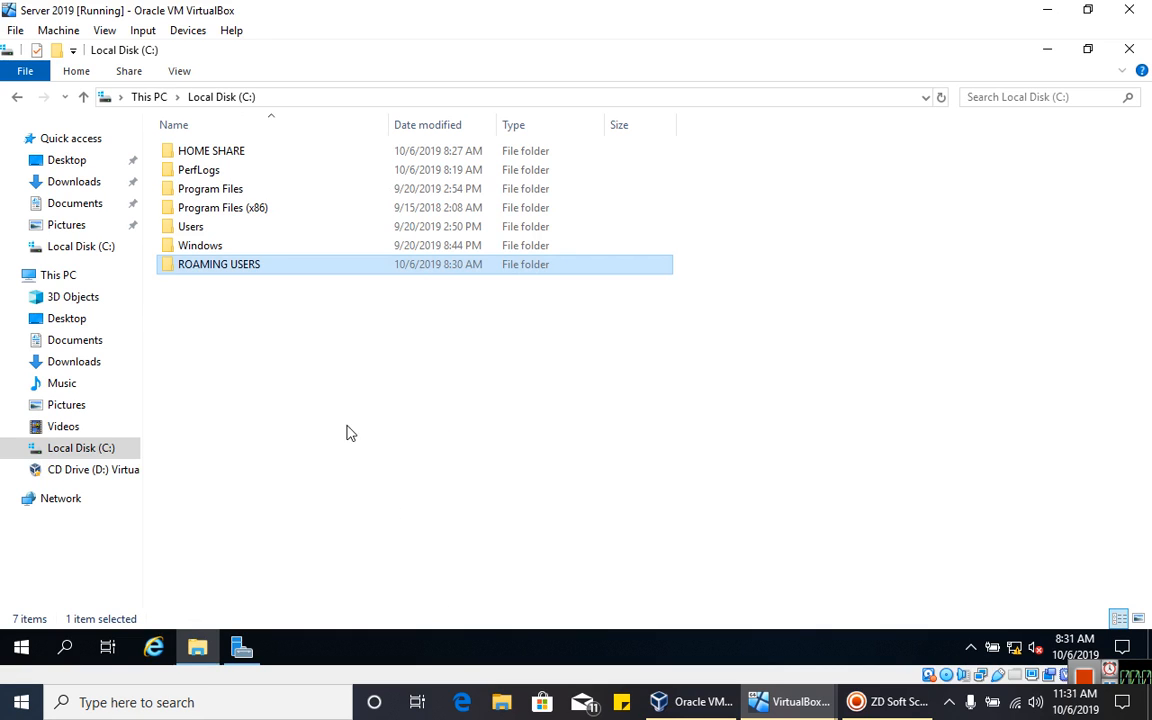
click(281, 315)
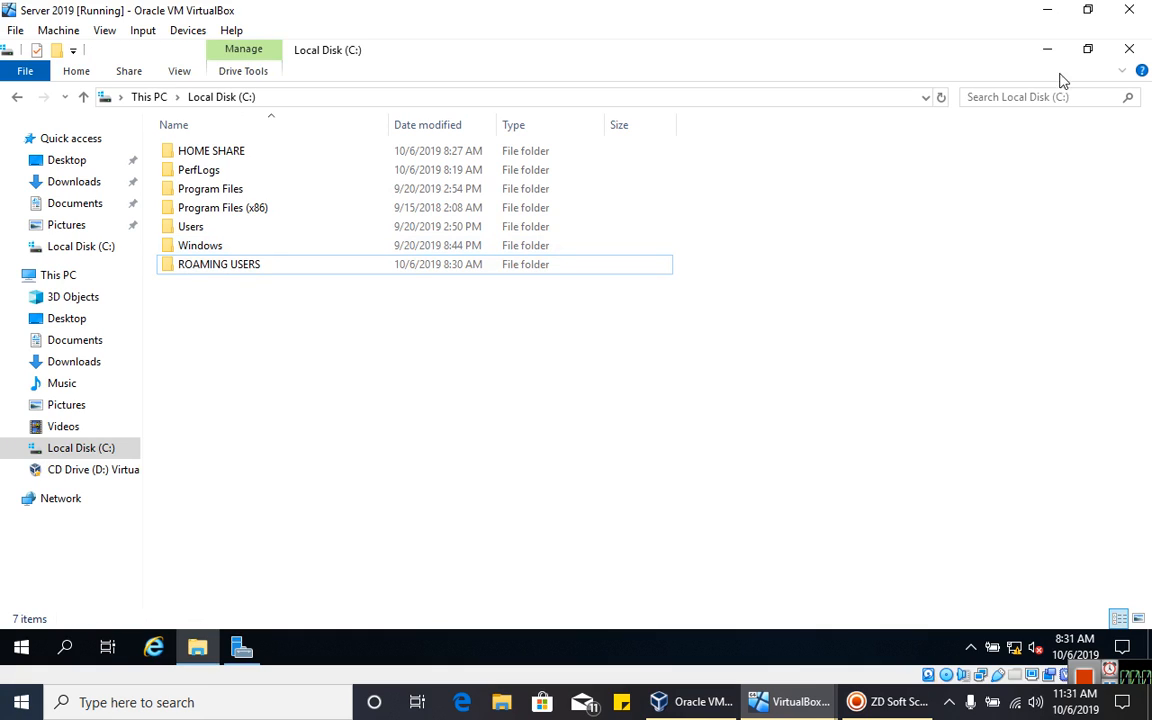
- Close File Explorer and launch Active Directory Users and Computers from Server Manager Tools
click(1147, 50)
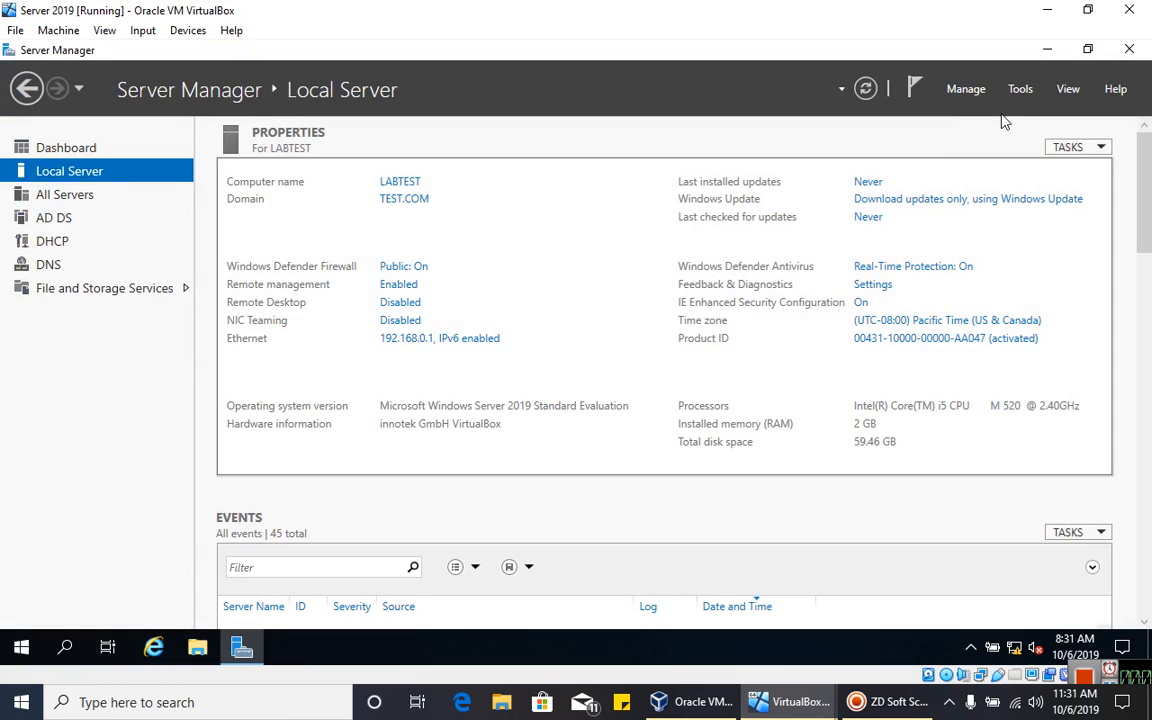
click(1020, 89)
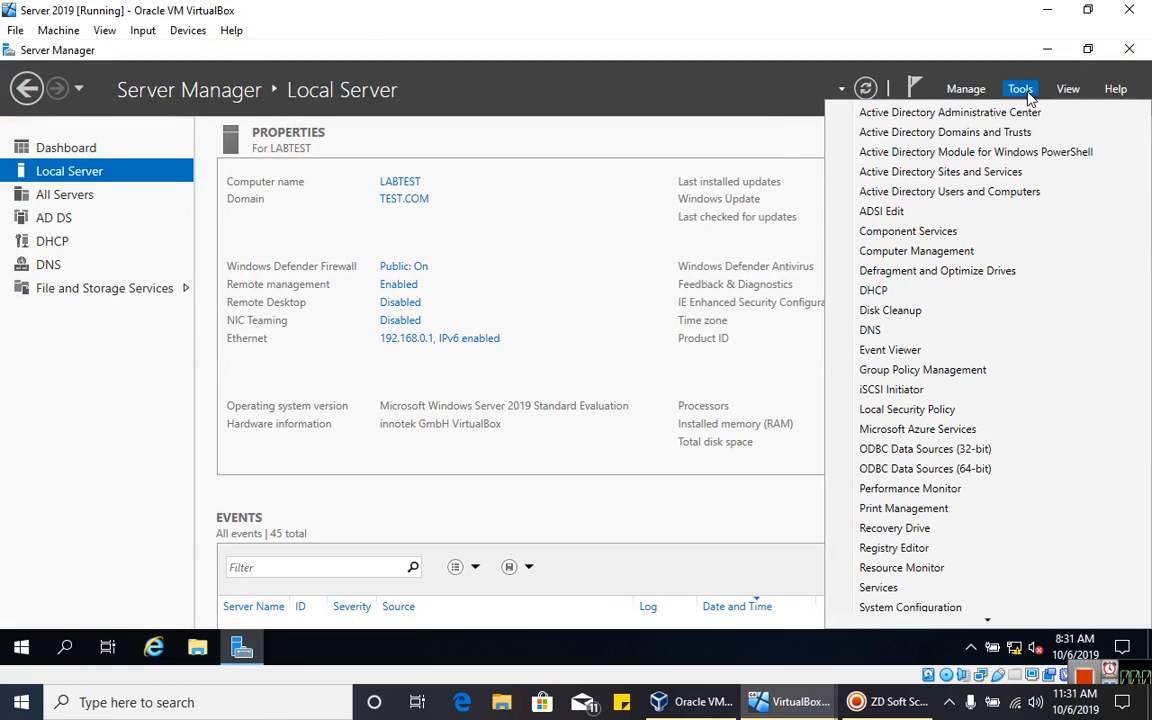
click(985, 188)
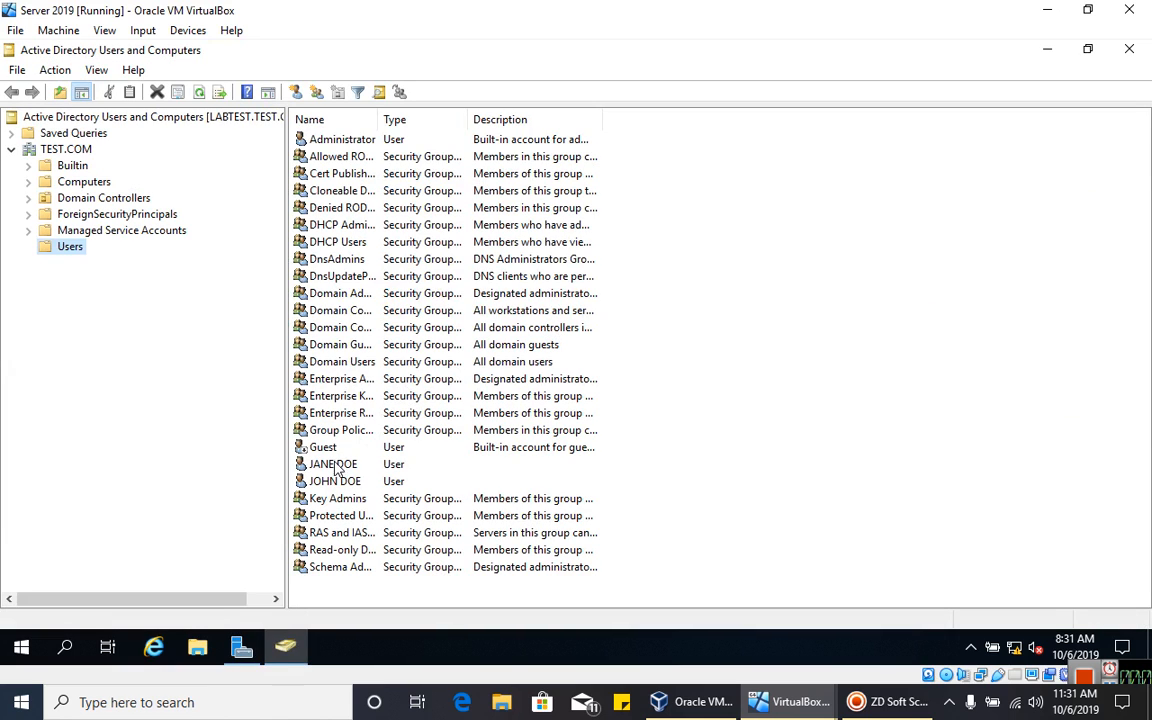
- Open JANE DOE's account properties on the Profile tab
click(331, 466)
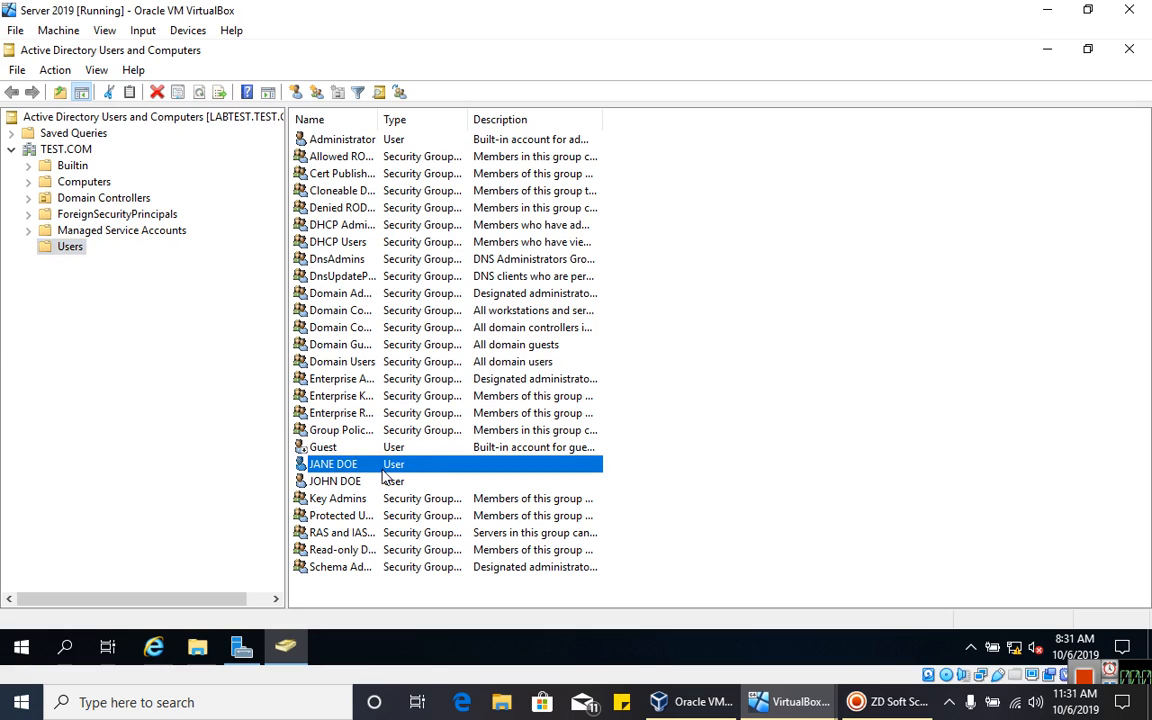
click(336, 484)
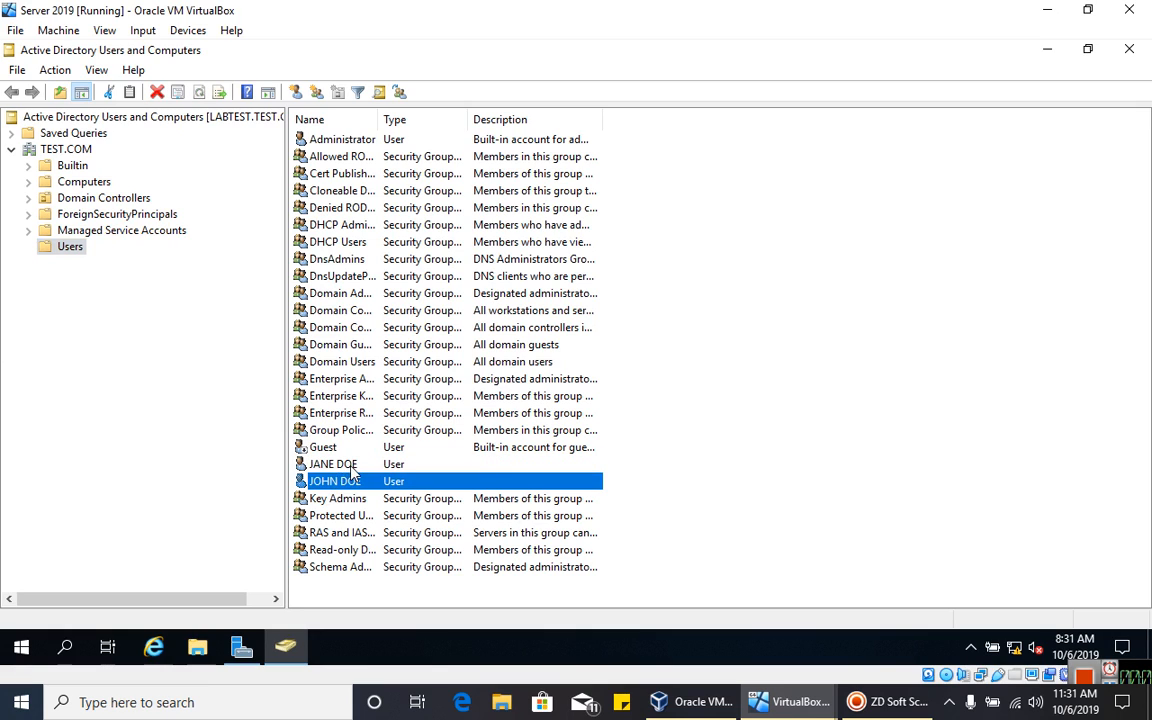
click(350, 465)
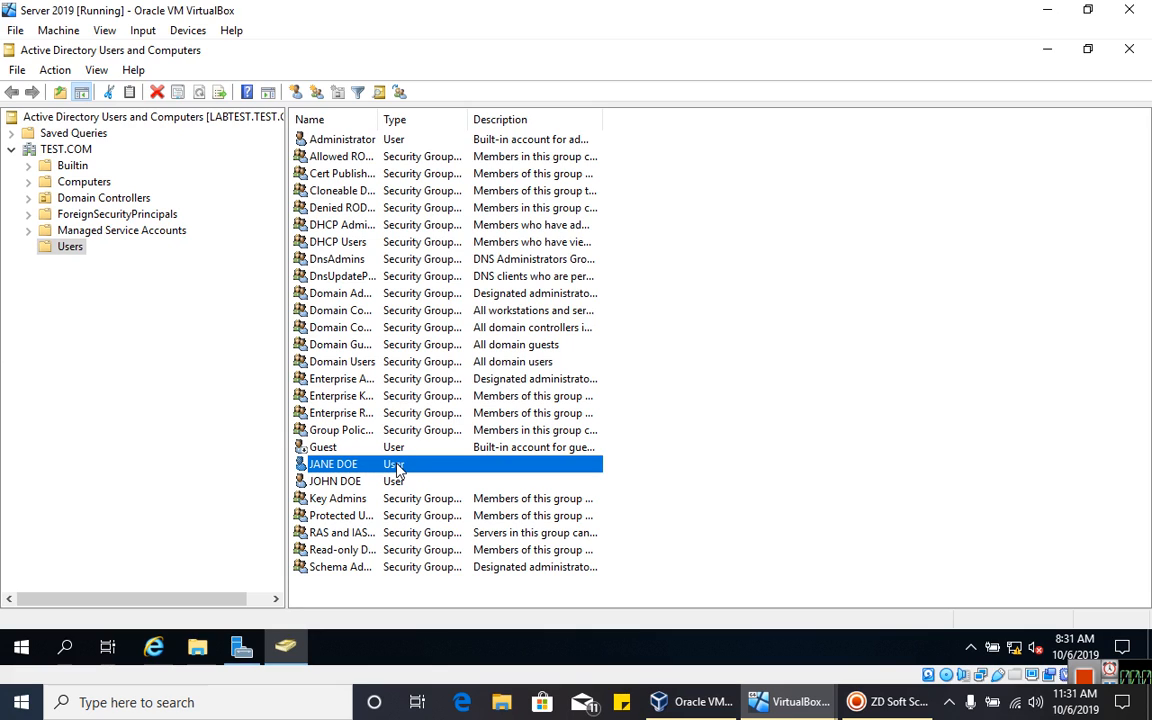
right_click(393, 469)
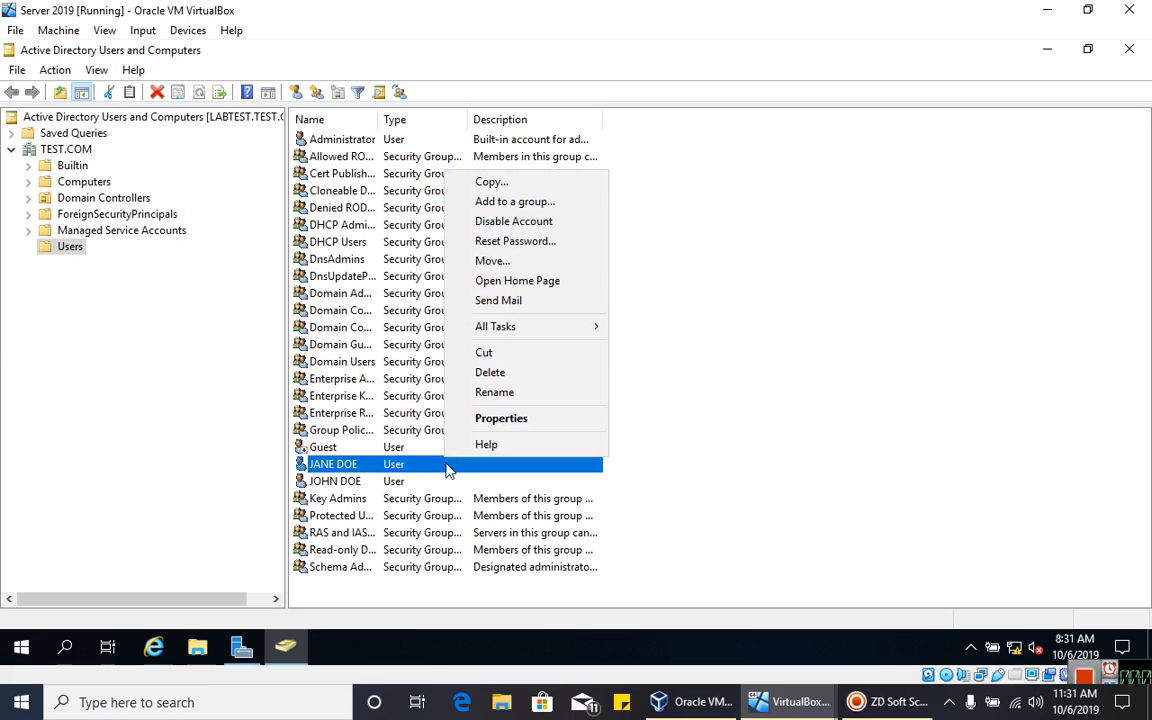
double_click(388, 468)
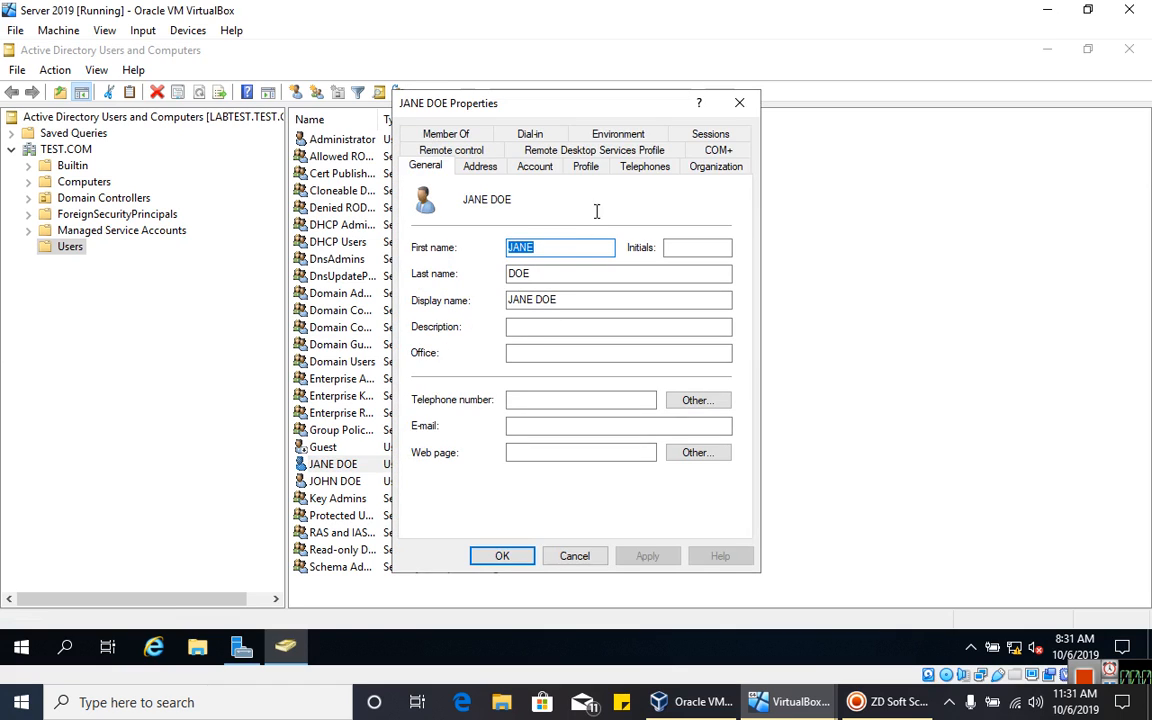
click(586, 167)
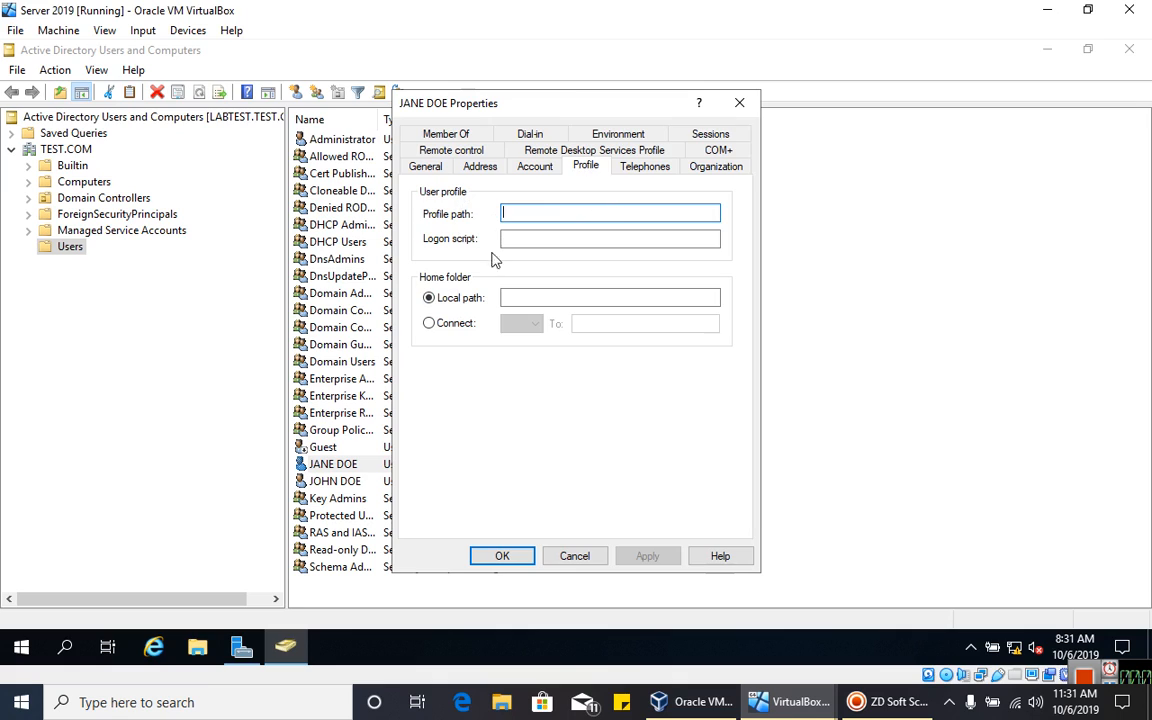
- In File Explorer, open the Sharing tab of ROAMING USERS on Local Disk (C:)
click(197, 647)
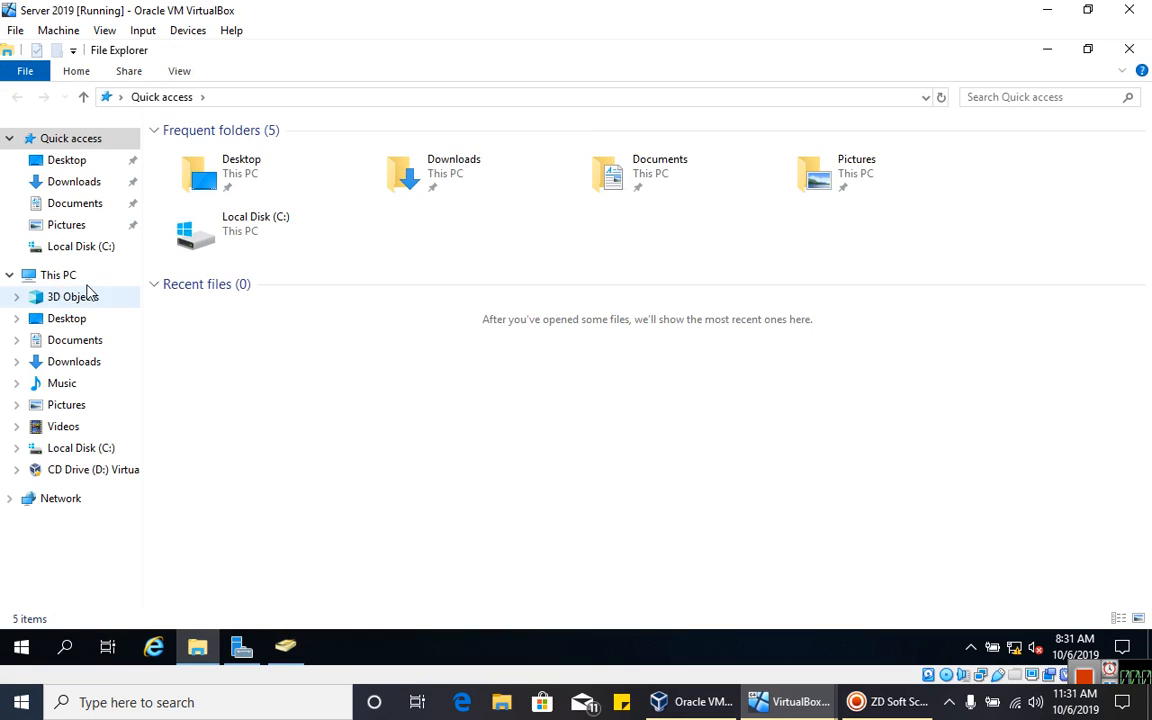
click(60, 277)
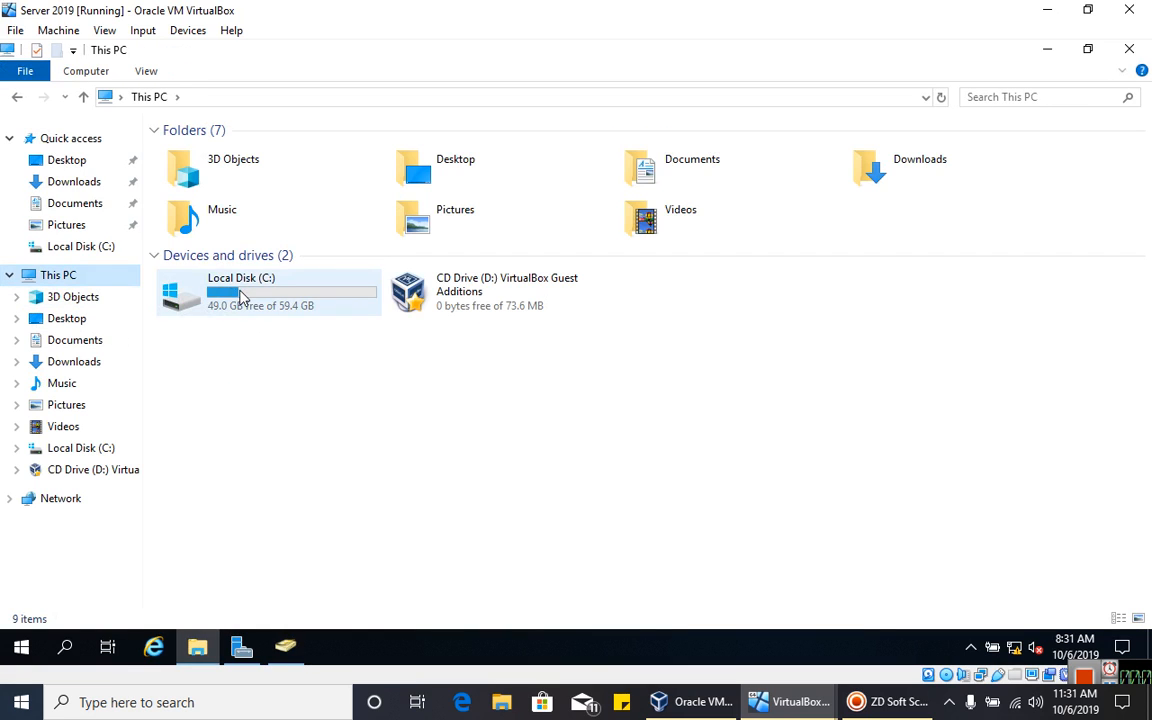
double_click(178, 292)
click(238, 230)
right_click(239, 231)
click(311, 538)
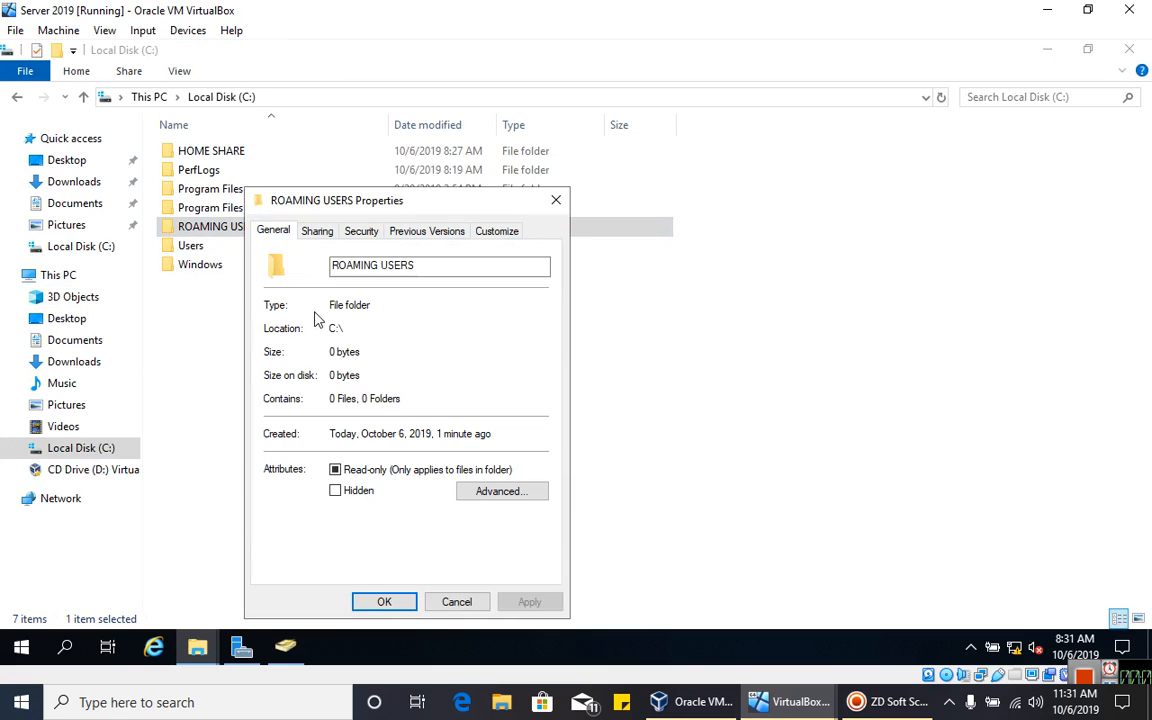
click(302, 229)
- Copy the network path \\Labtest\roaming users, cancel, and return to Active Directory Users and Computers
drag(375, 329, 271, 321)
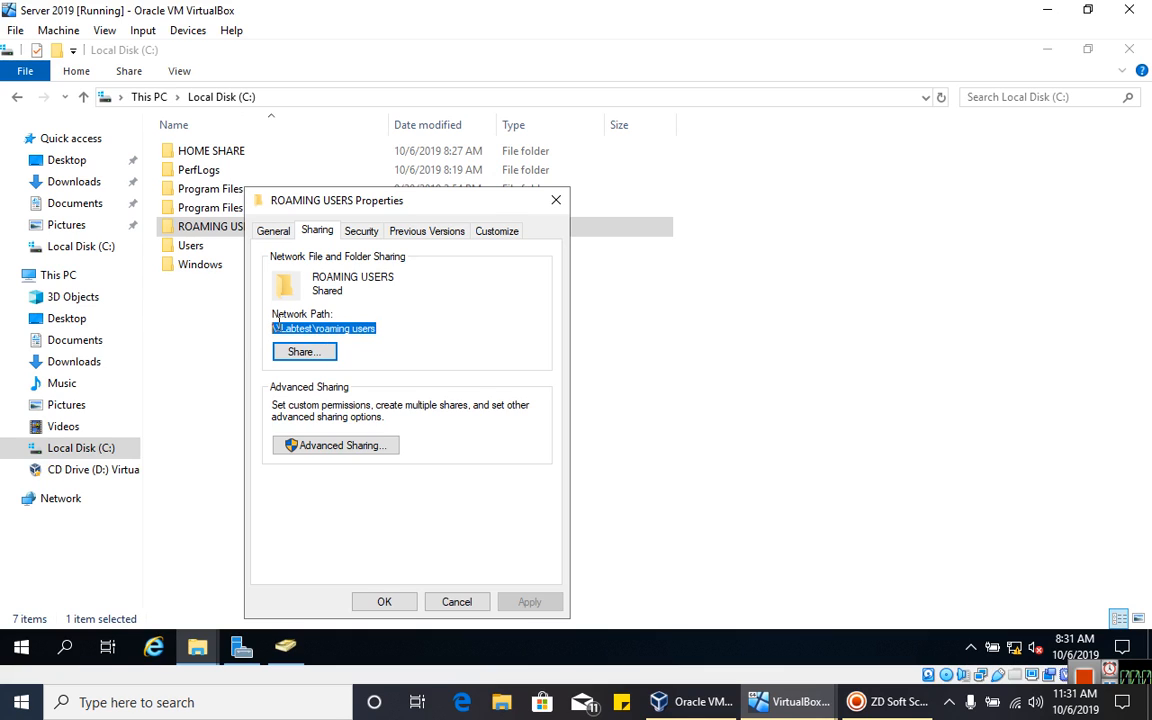
right_click(281, 322)
click(342, 380)
click(458, 602)
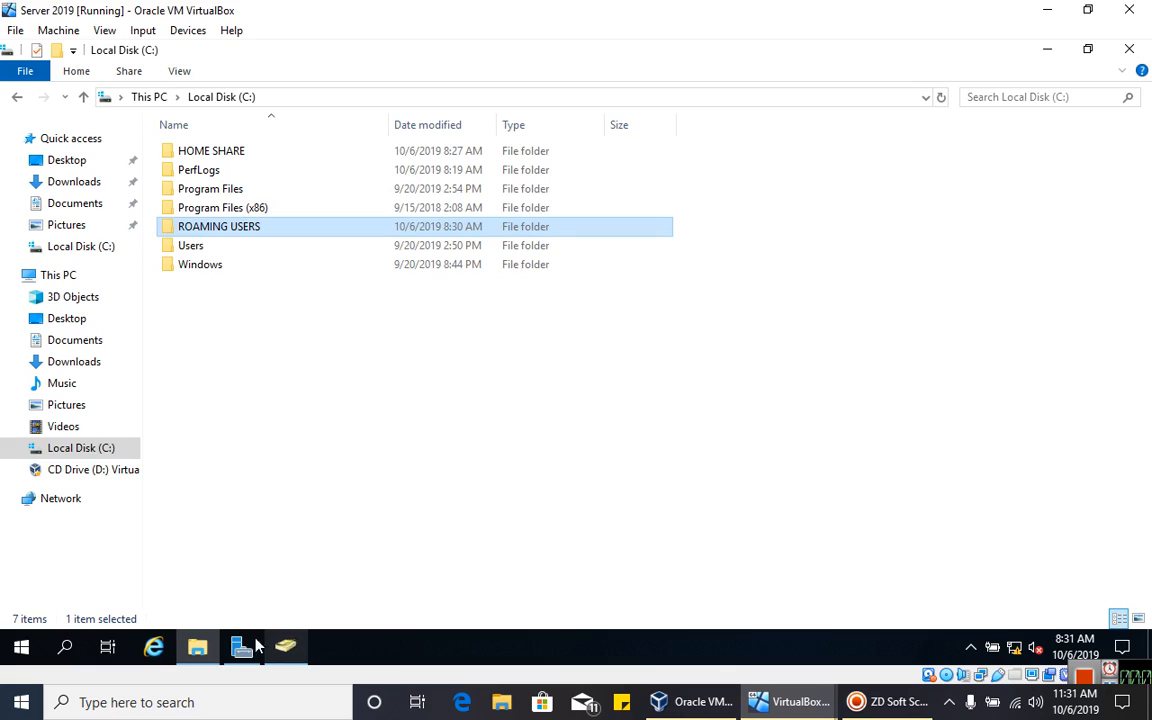
mouse_move(284, 645)
click(278, 571)
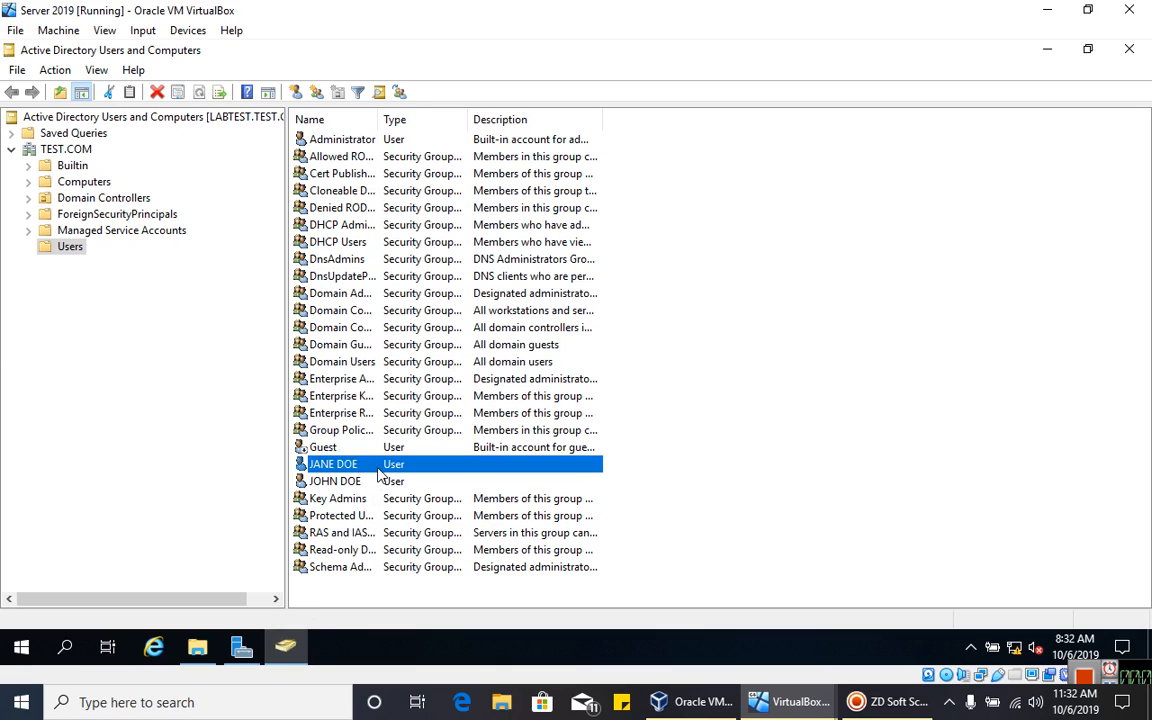
- Set JANE DOE's profile path to \\Labtest\roaming users\%username%, apply, and close with OK
double_click(378, 467)
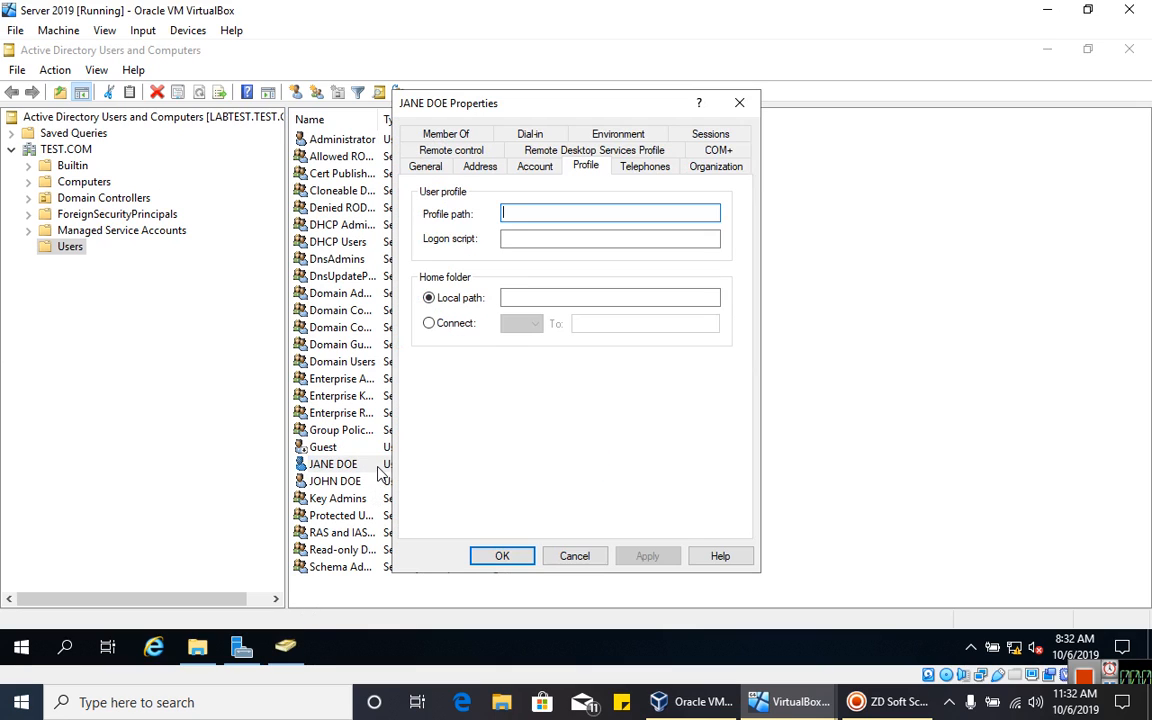
right_click(522, 213)
click(570, 285)
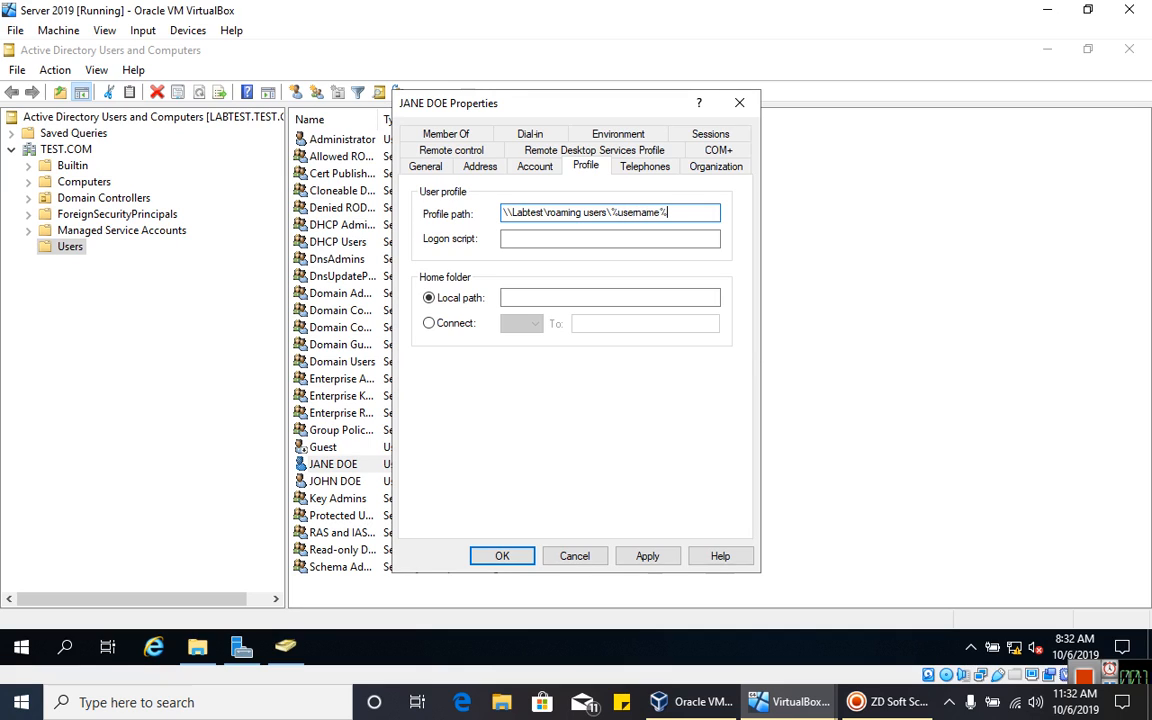
click(637, 557)
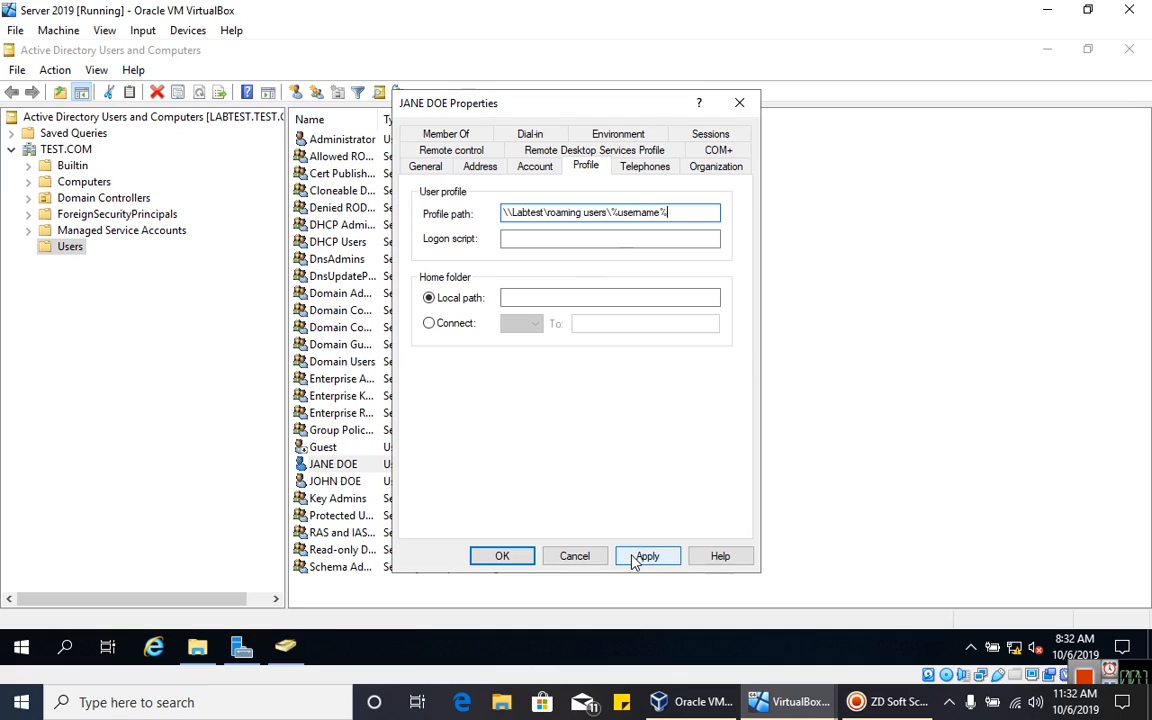
click(652, 215)
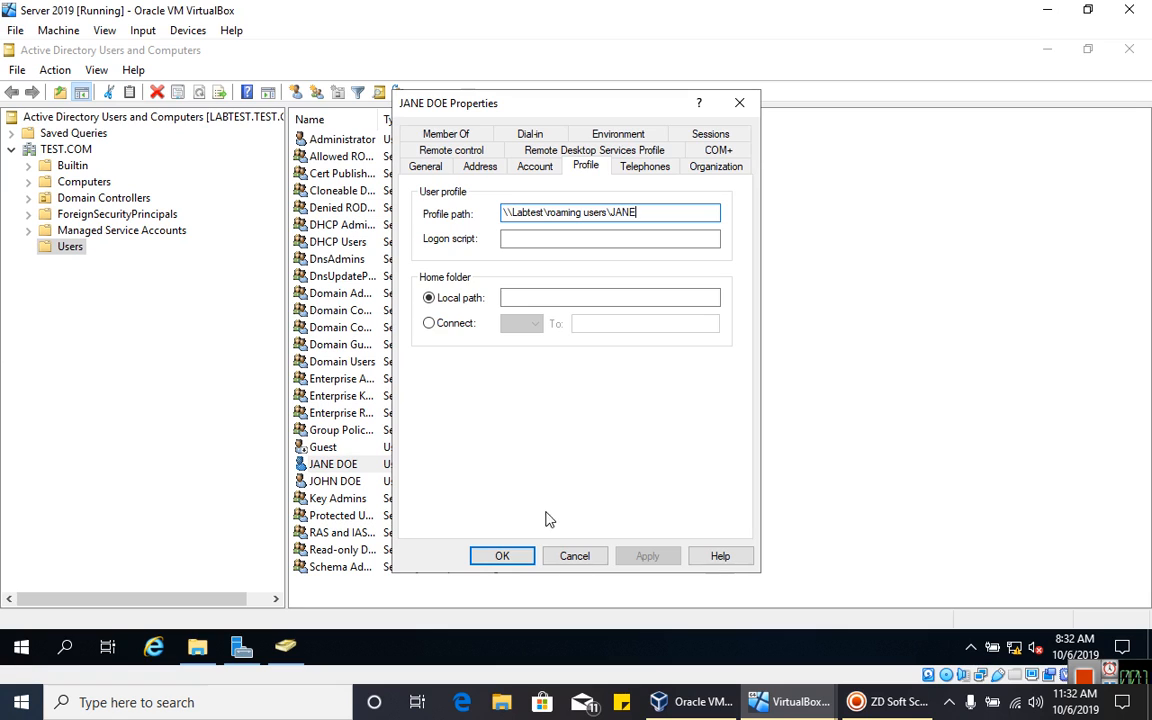
click(500, 557)
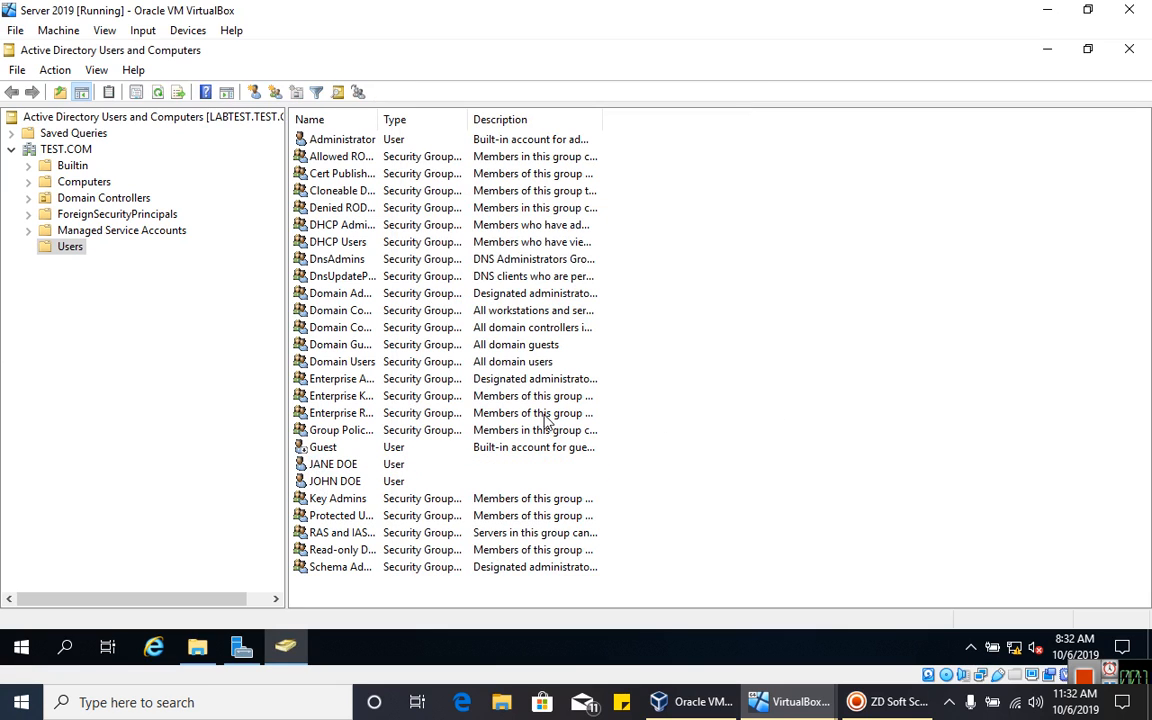
mouse_move(790, 702)
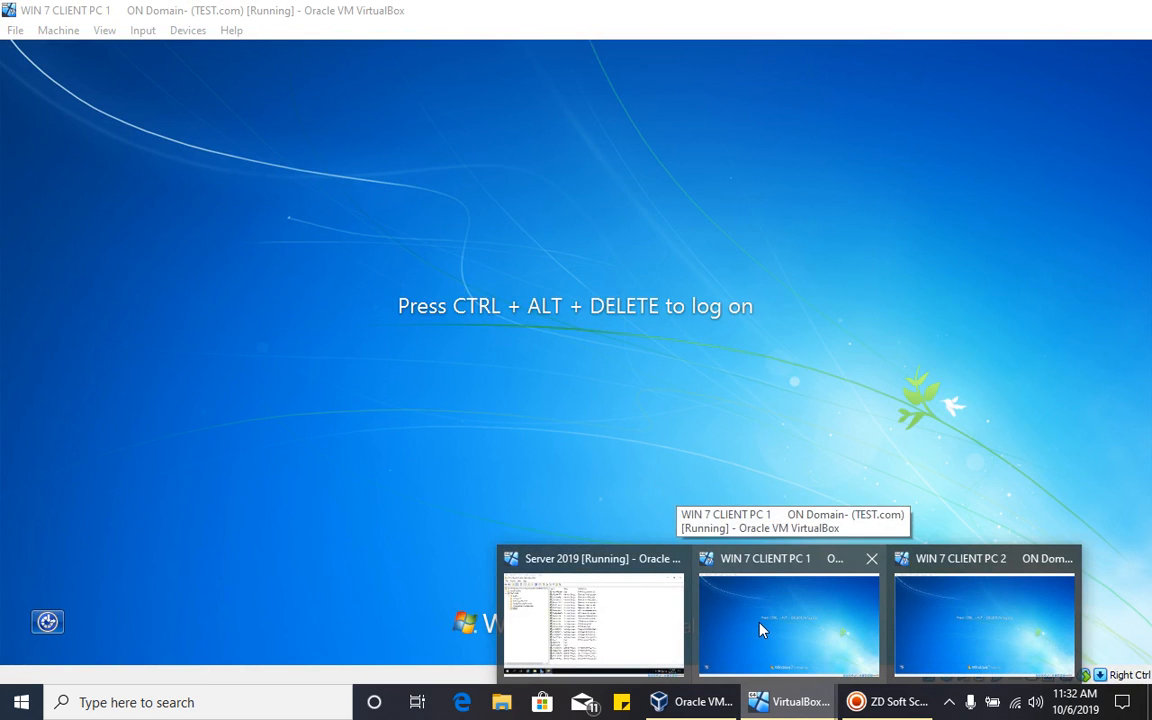
click(758, 630)
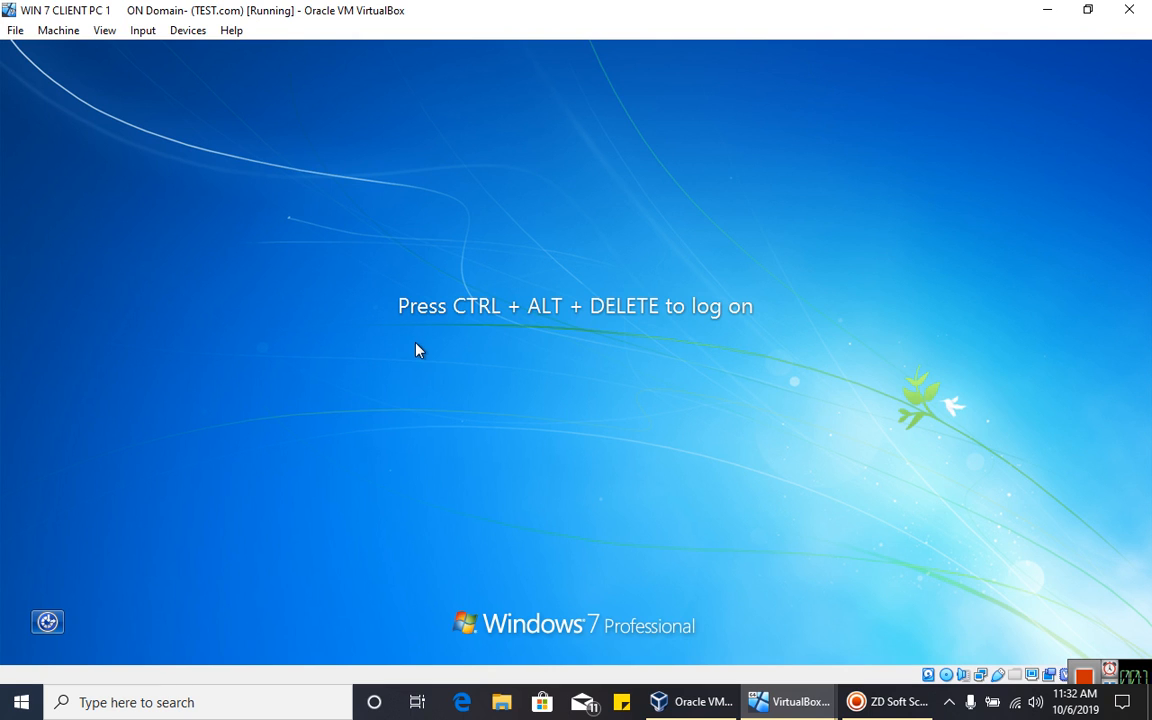
click(143, 30)
mouse_move(200, 62)
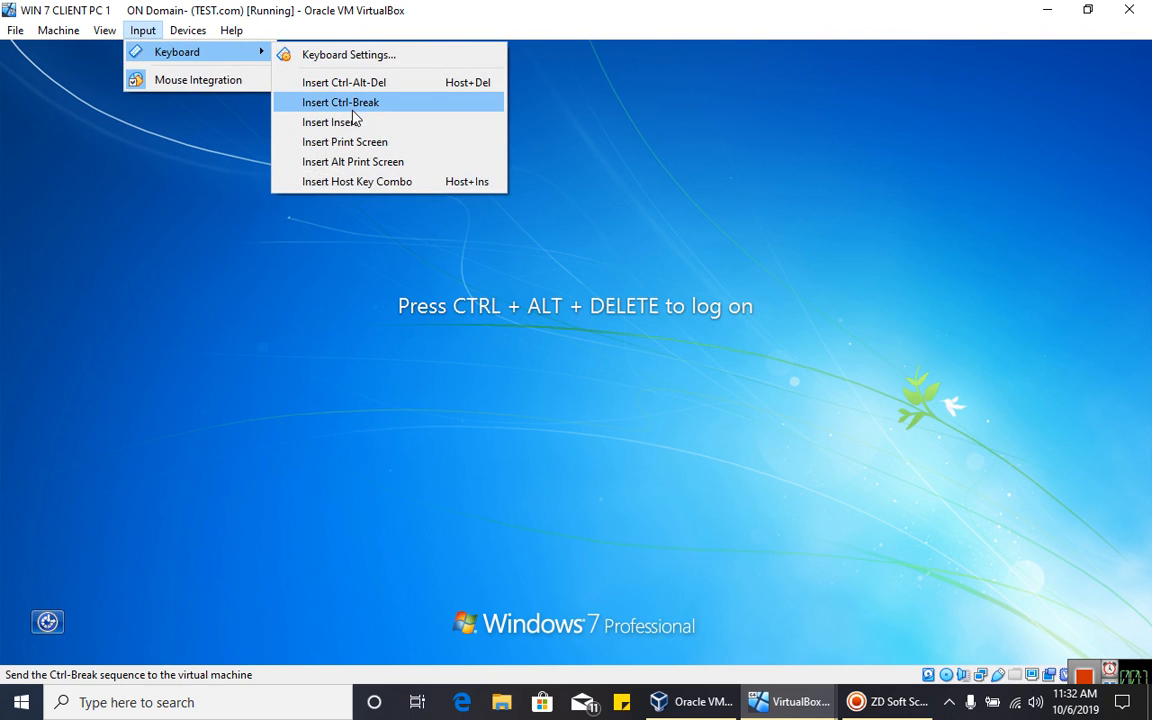
click(790, 702)
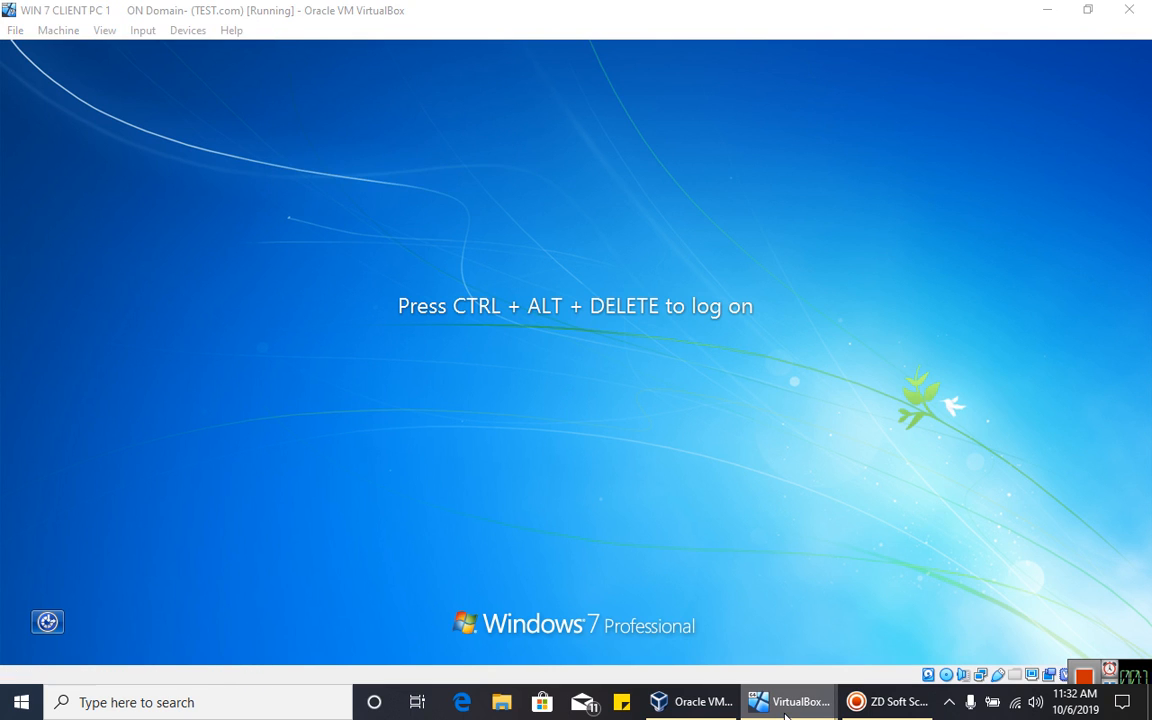
click(621, 627)
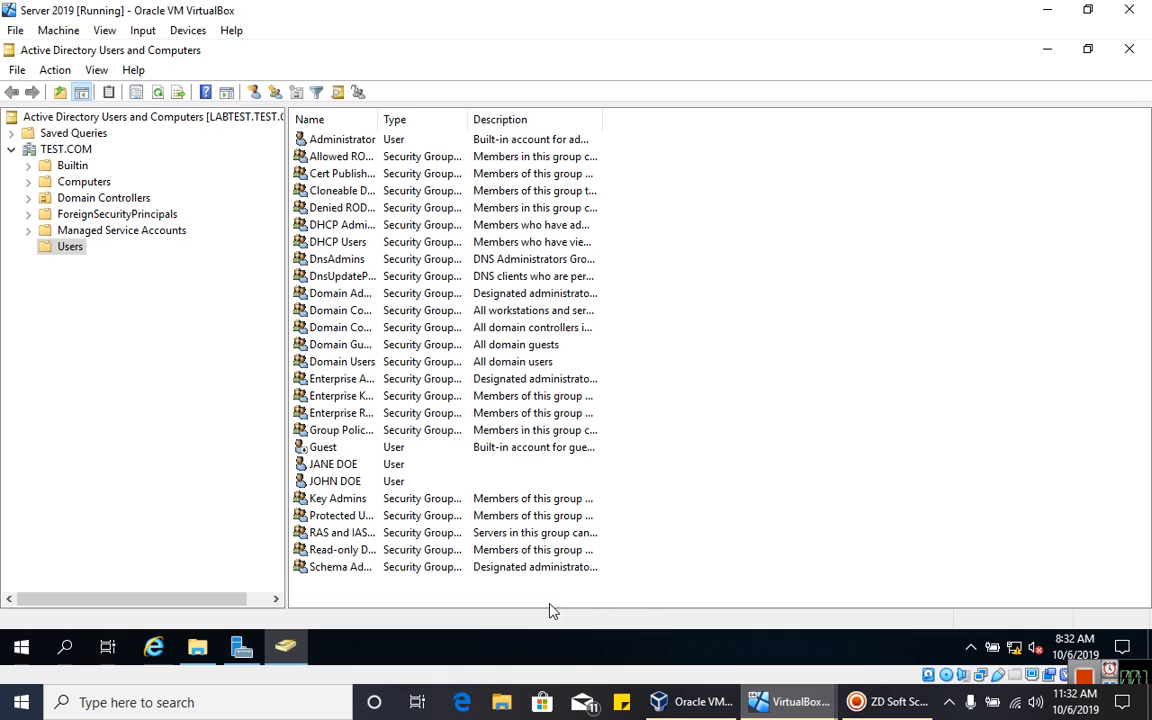
click(199, 646)
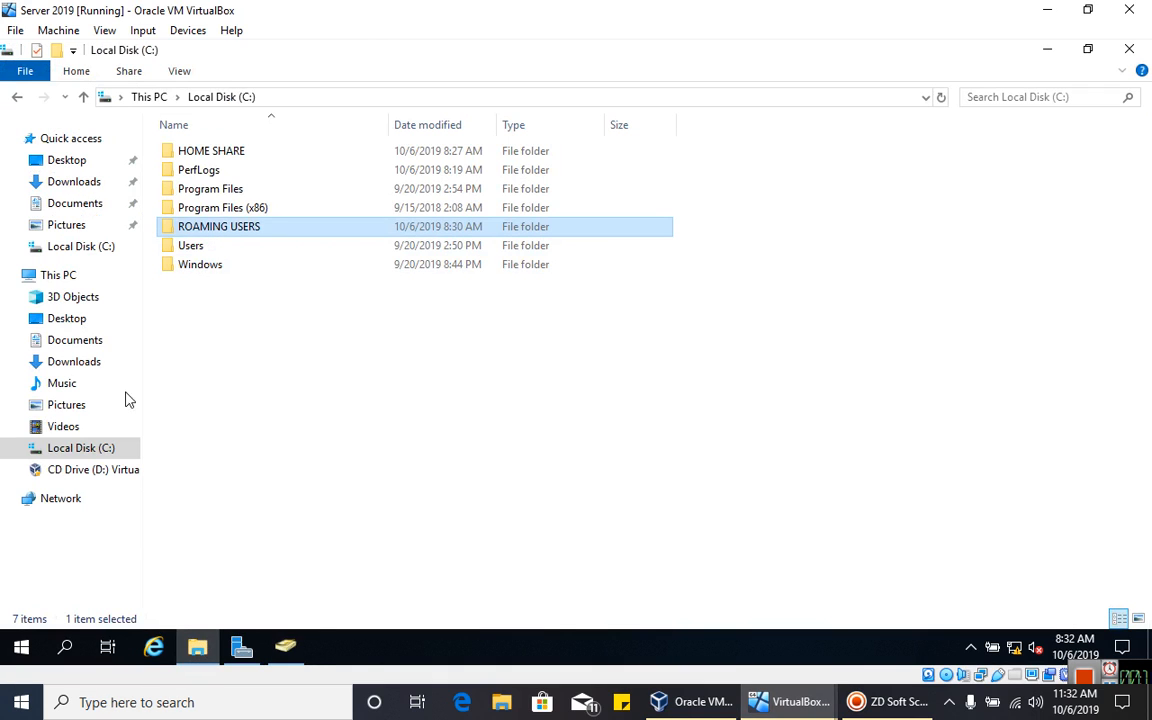
double_click(250, 227)
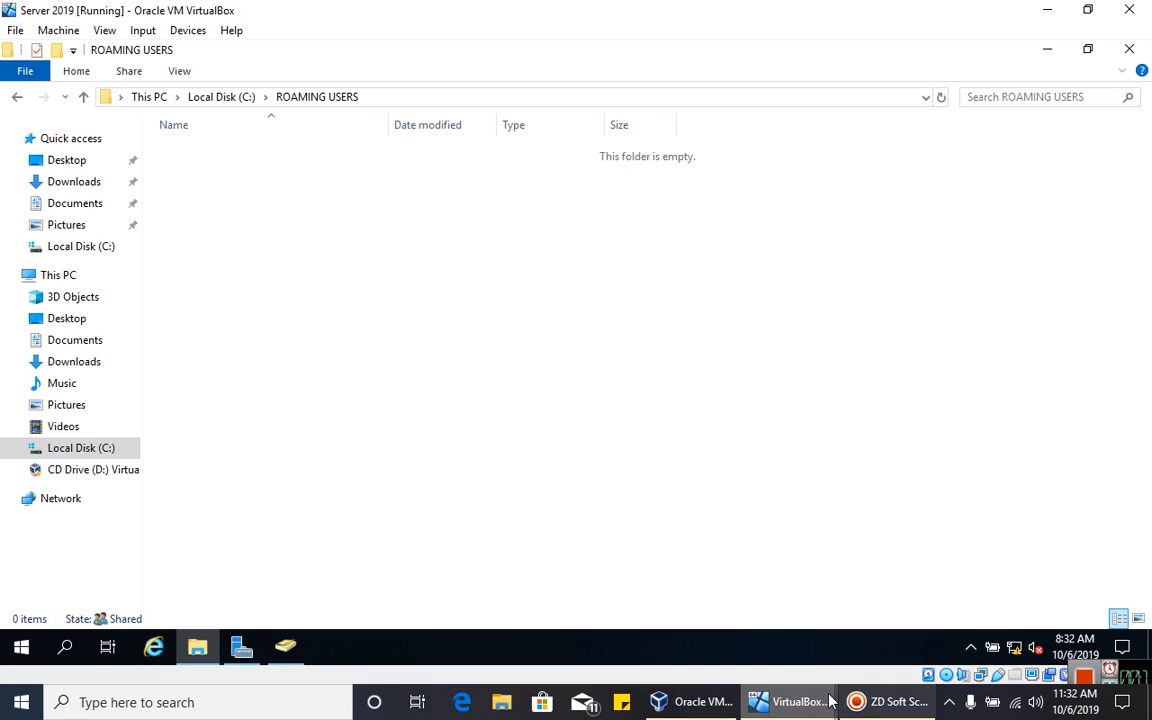
mouse_move(795, 690)
click(750, 620)
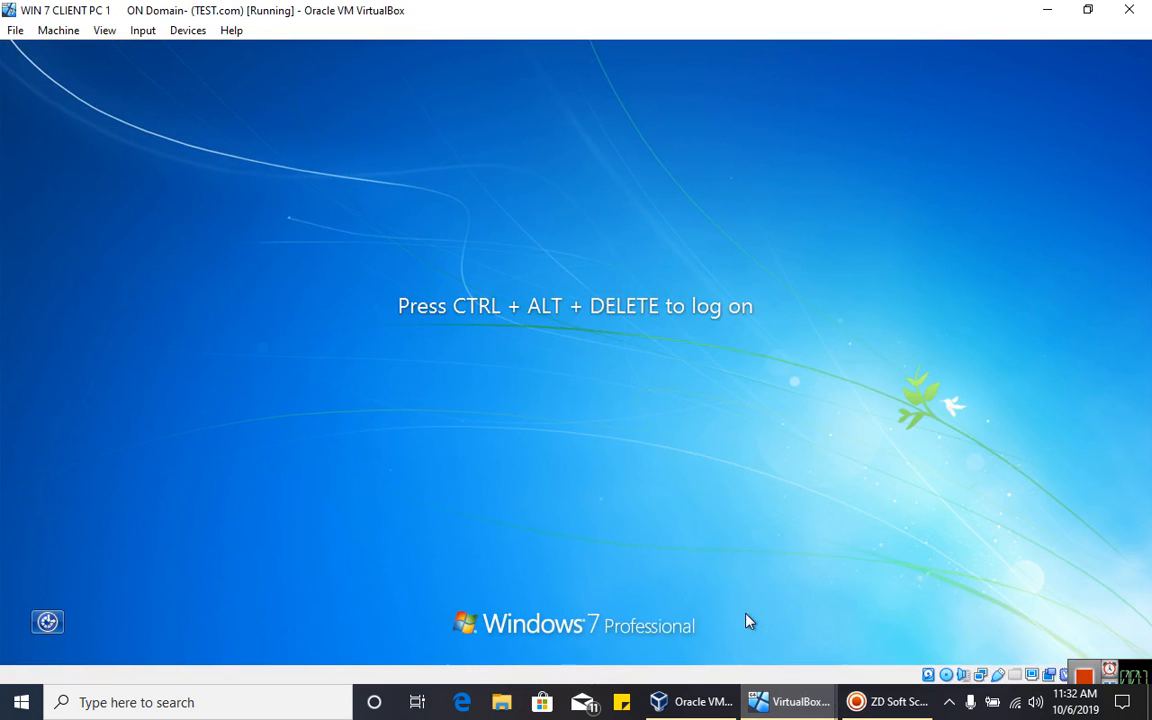
- Send Ctrl-Alt-Del to client PC 1 and choose Switch User > Other User
click(142, 31)
mouse_move(213, 55)
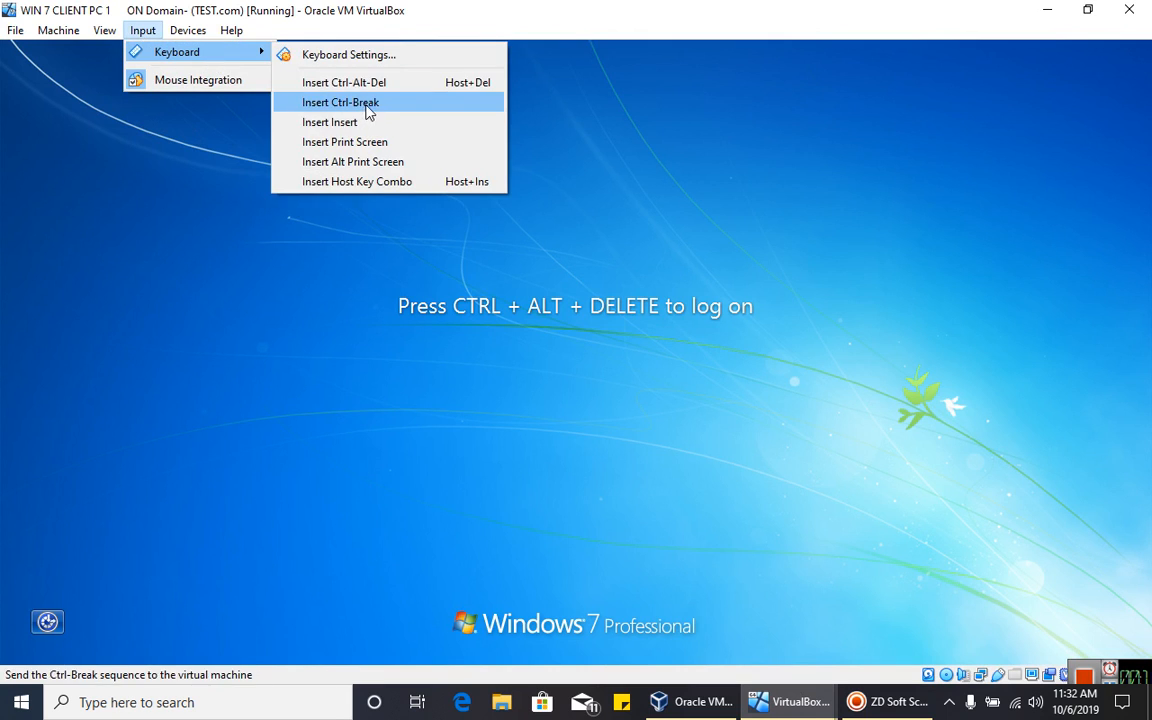
click(368, 110)
click(143, 32)
mouse_move(205, 58)
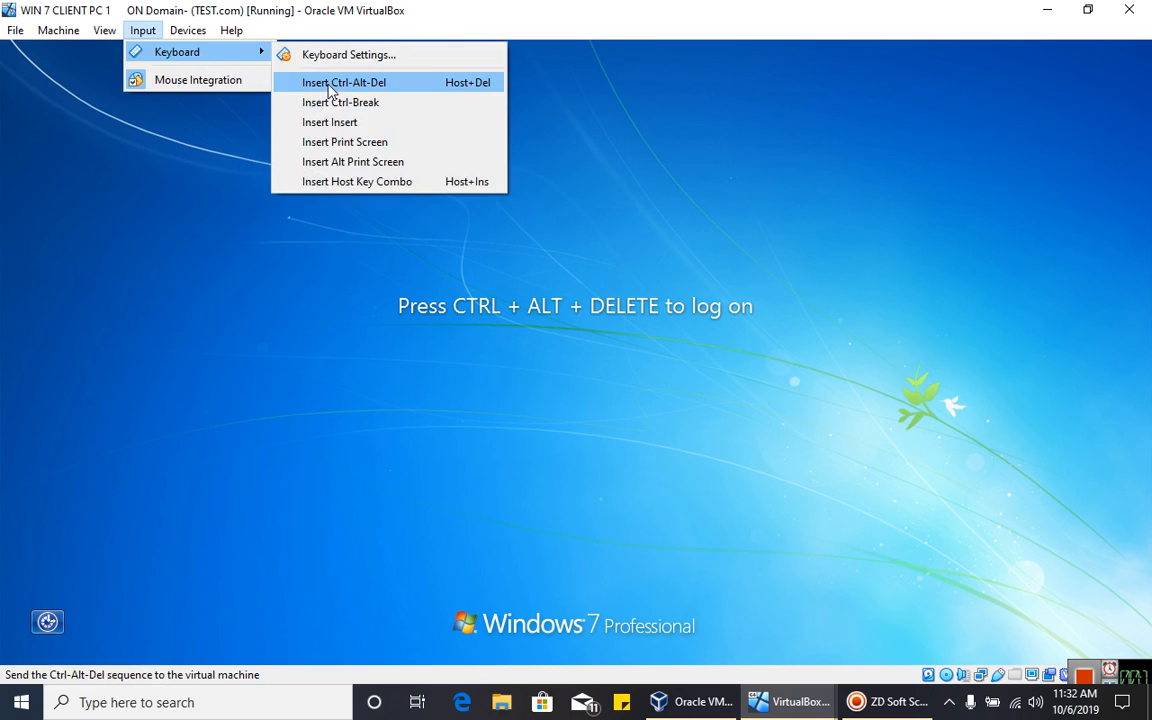
click(330, 84)
click(589, 530)
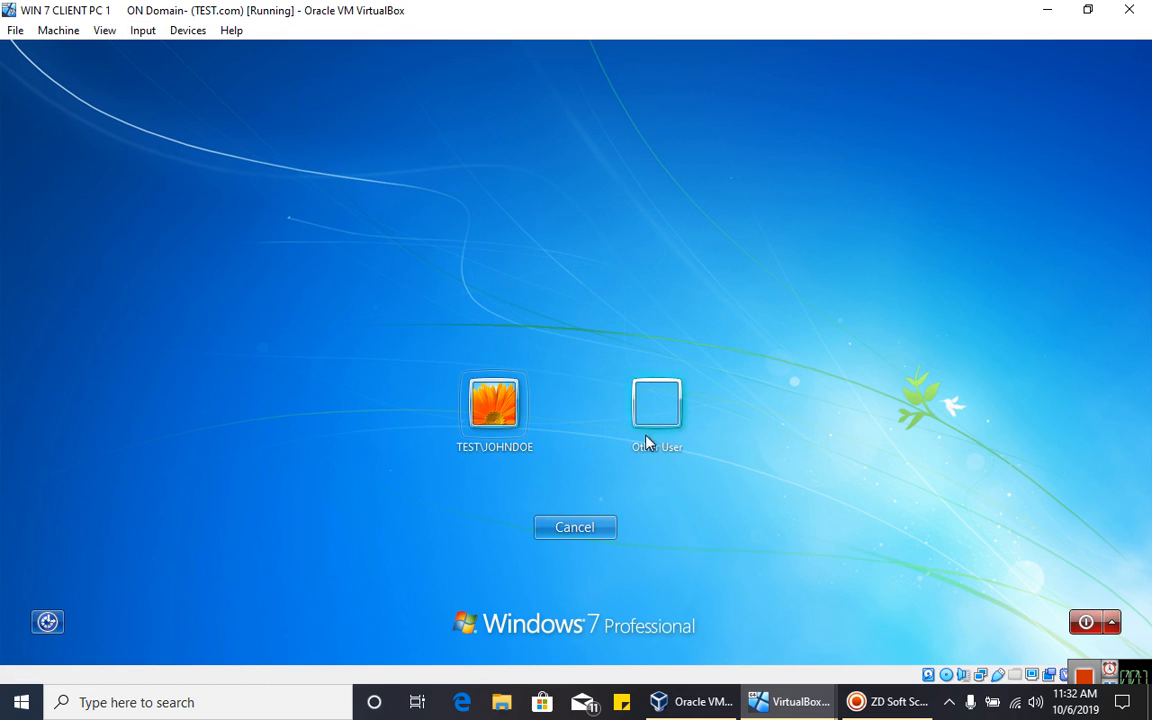
click(641, 452)
- Sign in as JANE with the account password, correcting the Caps Lock mistake
text(JANE)
key(Tab)
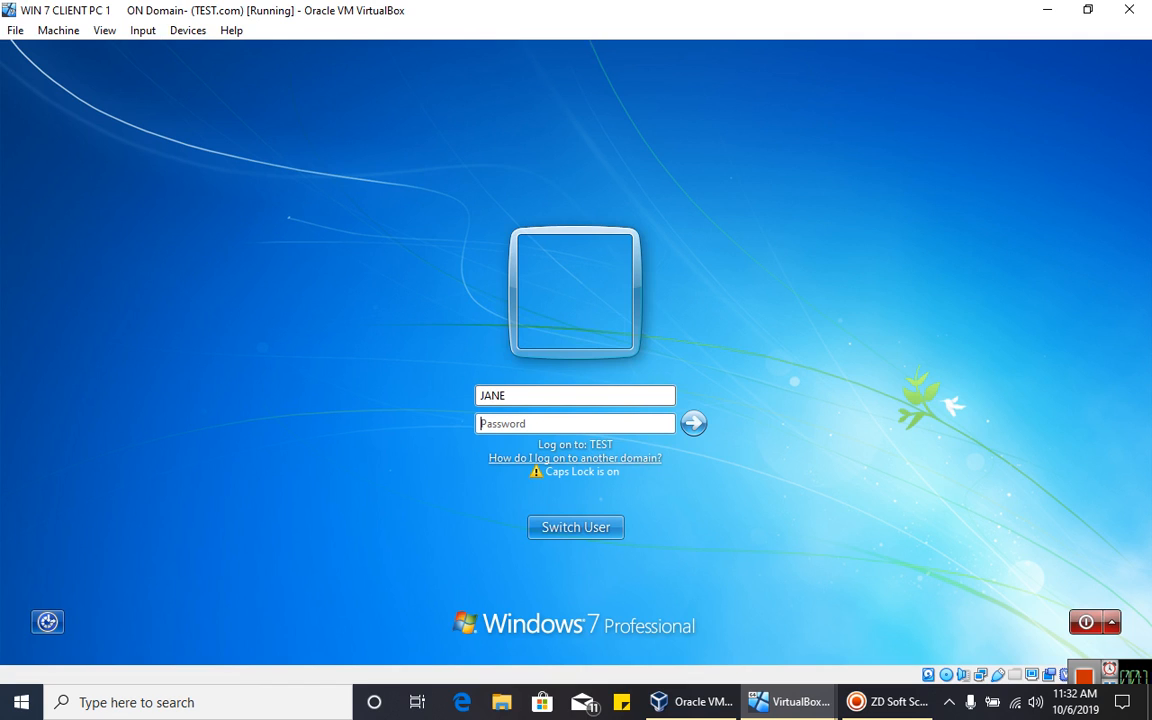
text(P@)
key(Caps_Lock)
text(ssword12)
key(Return)
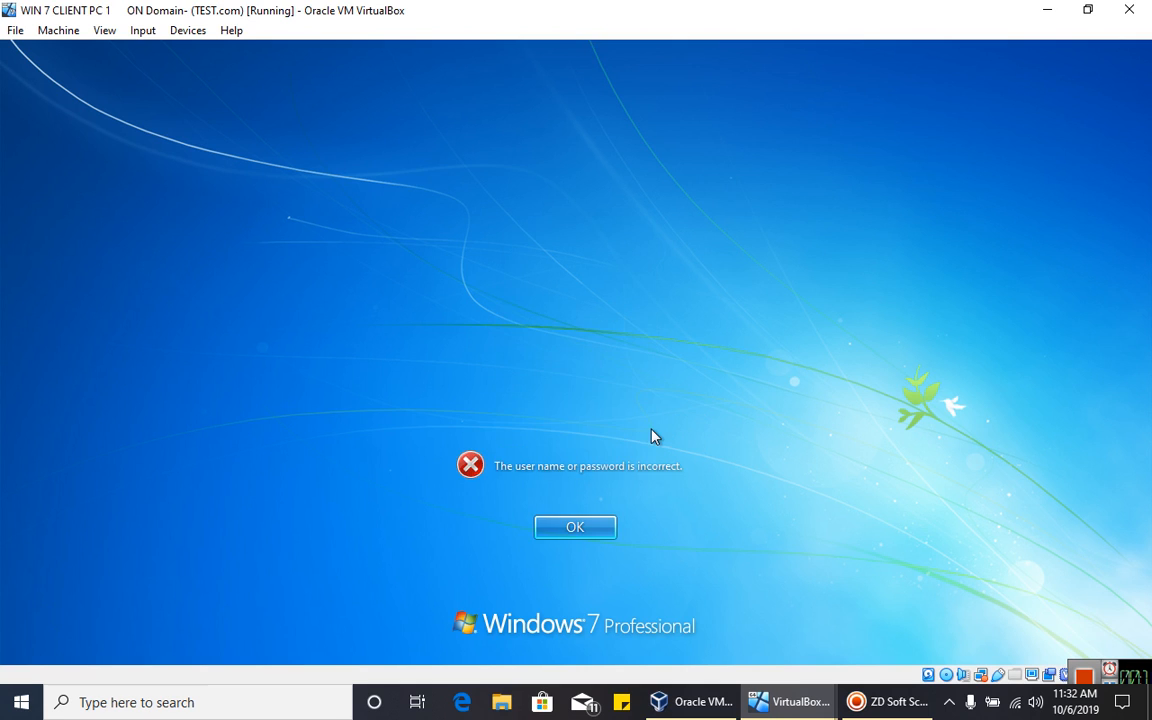
key(Return)
key(Caps_Lock)
text(P)
key(Caps_Lock)
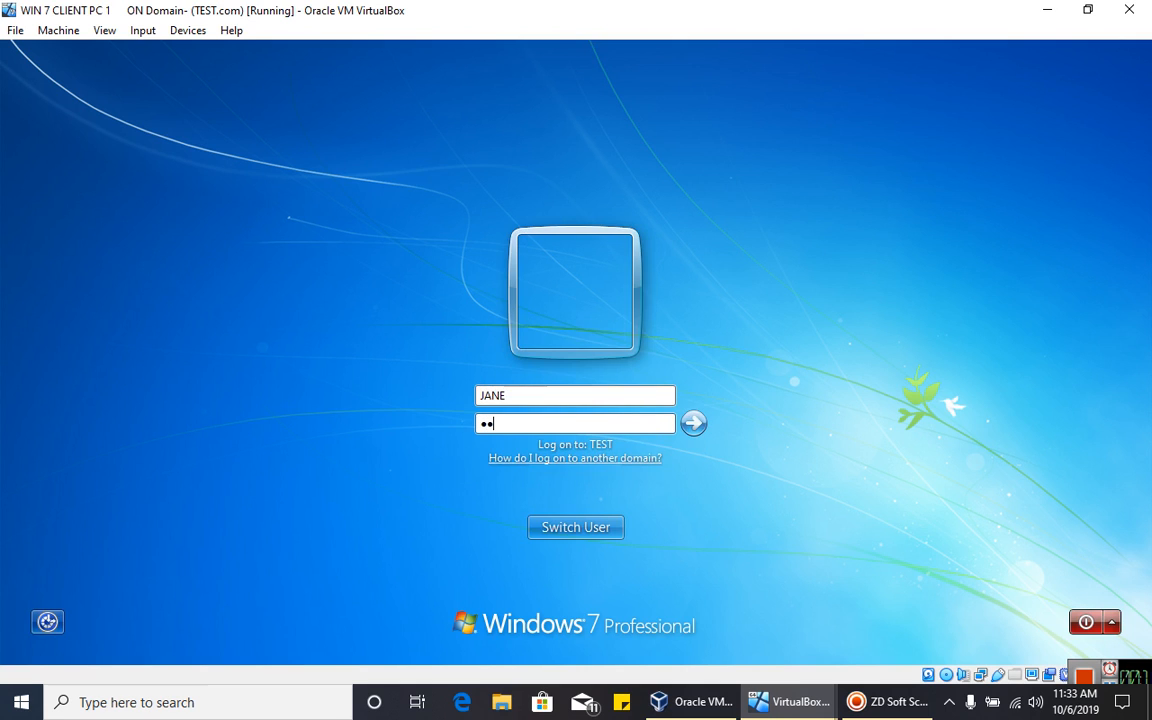
key(Return)
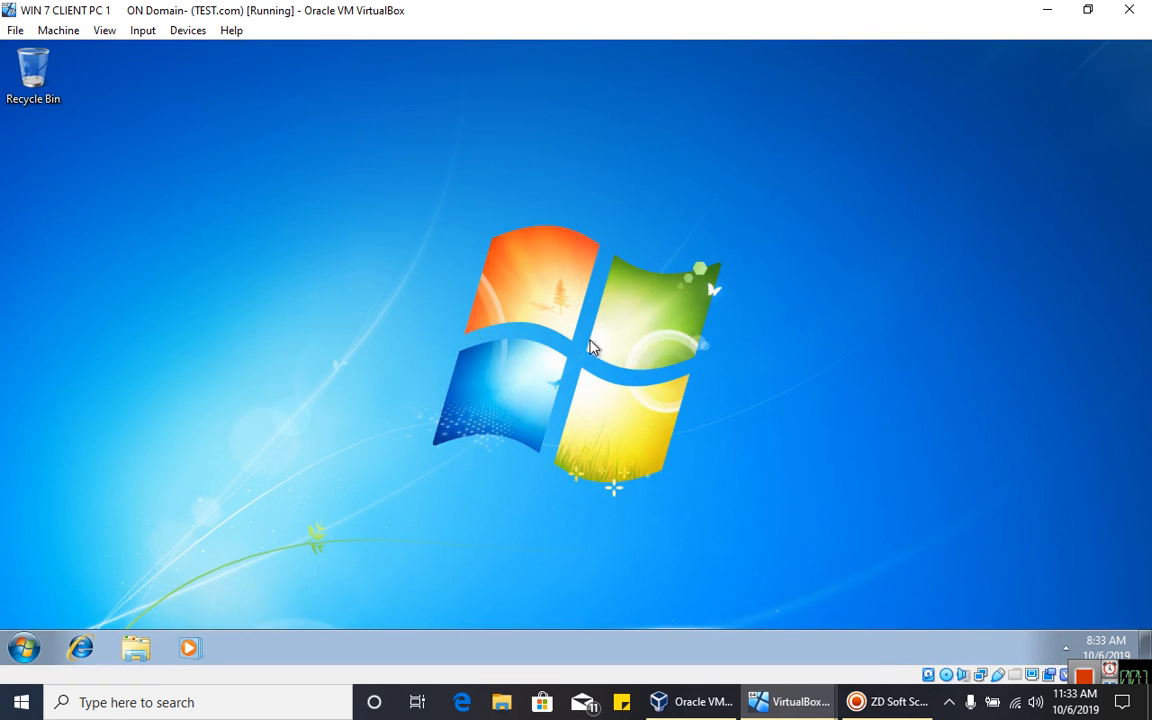
- Create two new folders on client PC 1's desktop
click(24, 648)
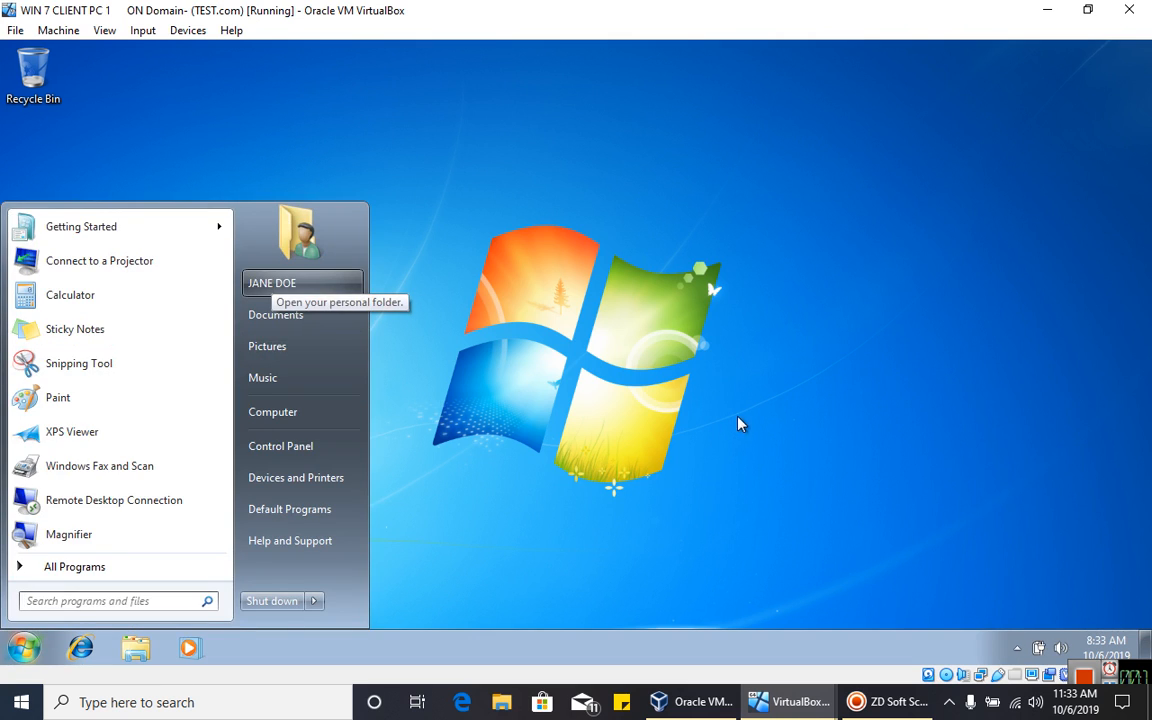
click(600, 250)
right_click(92, 166)
mouse_move(185, 309)
click(300, 306)
right_click(310, 274)
mouse_move(368, 397)
click(505, 396)
click(113, 190)
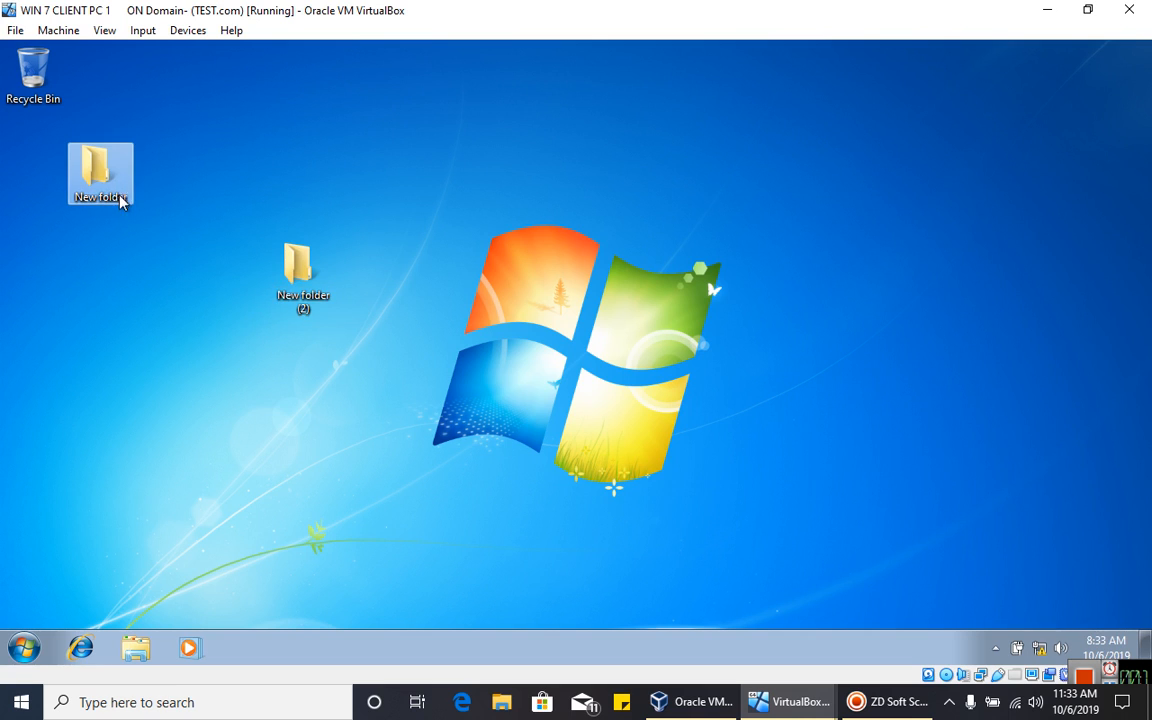
- Rename the new folders to WORK and DATA
right_click(119, 197)
click(166, 414)
text(WOERK)
key(BackSpace)
key(BackSpace)
key(BackSpace)
text(RK)
right_click(304, 306)
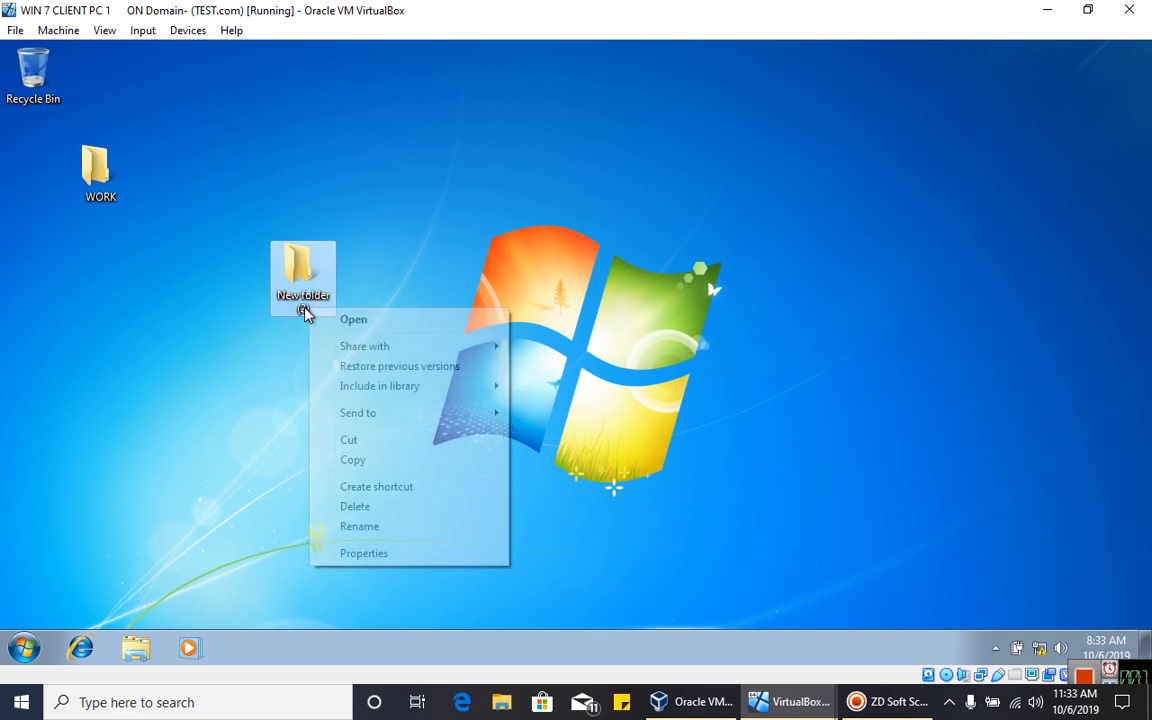
click(402, 527)
text(DATA)
key(Return)
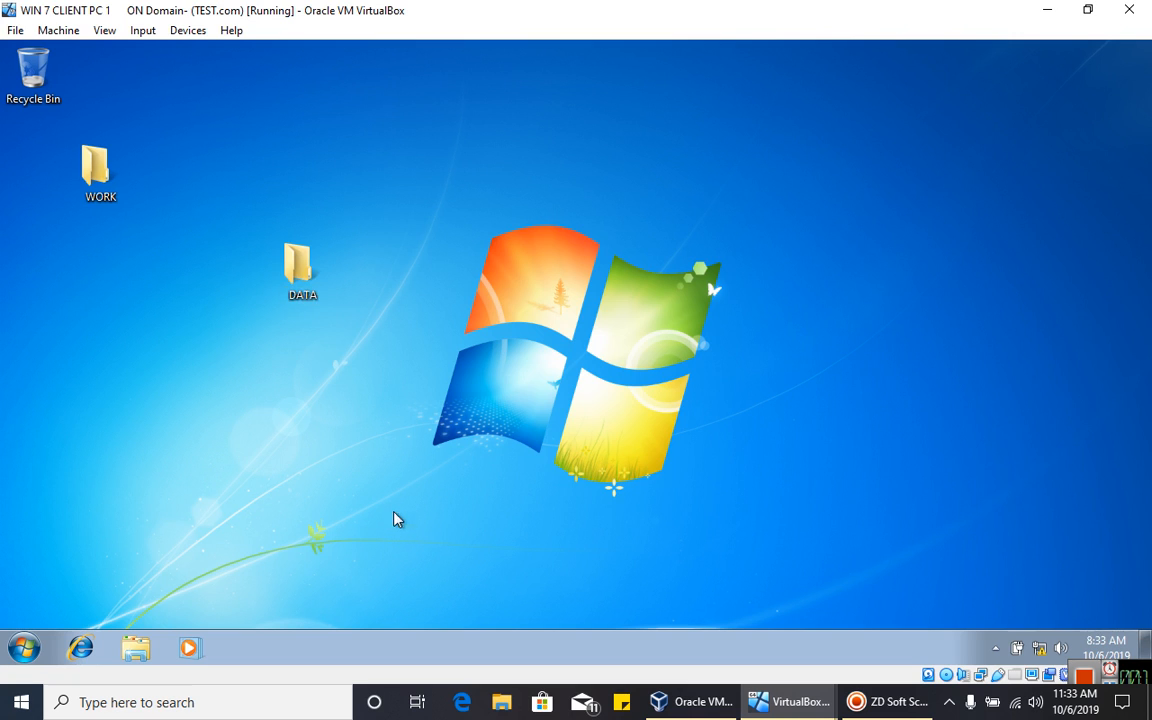
- Stack DATA and then WORK in a column beneath the Recycle Bin
drag(311, 289, 176, 289)
drag(115, 172, 183, 175)
drag(165, 268, 97, 173)
drag(185, 192, 96, 292)
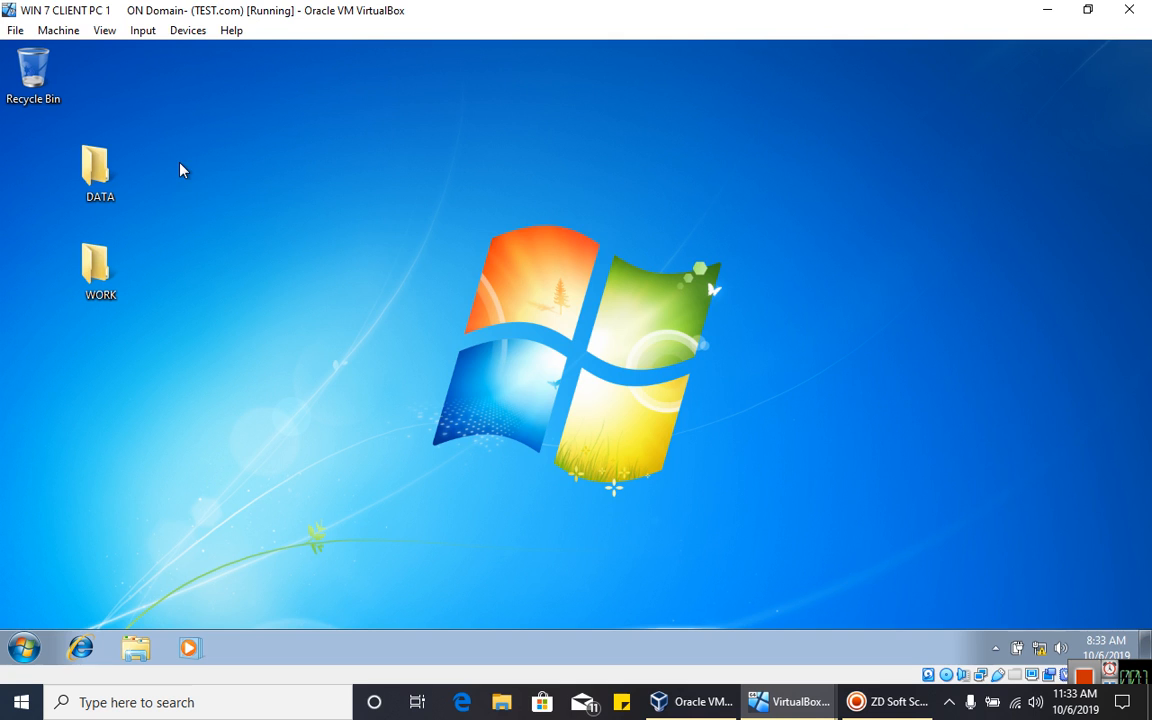
- Log the domain user off client PC 1 via Start > Shut down arrow > Log off
click(22, 648)
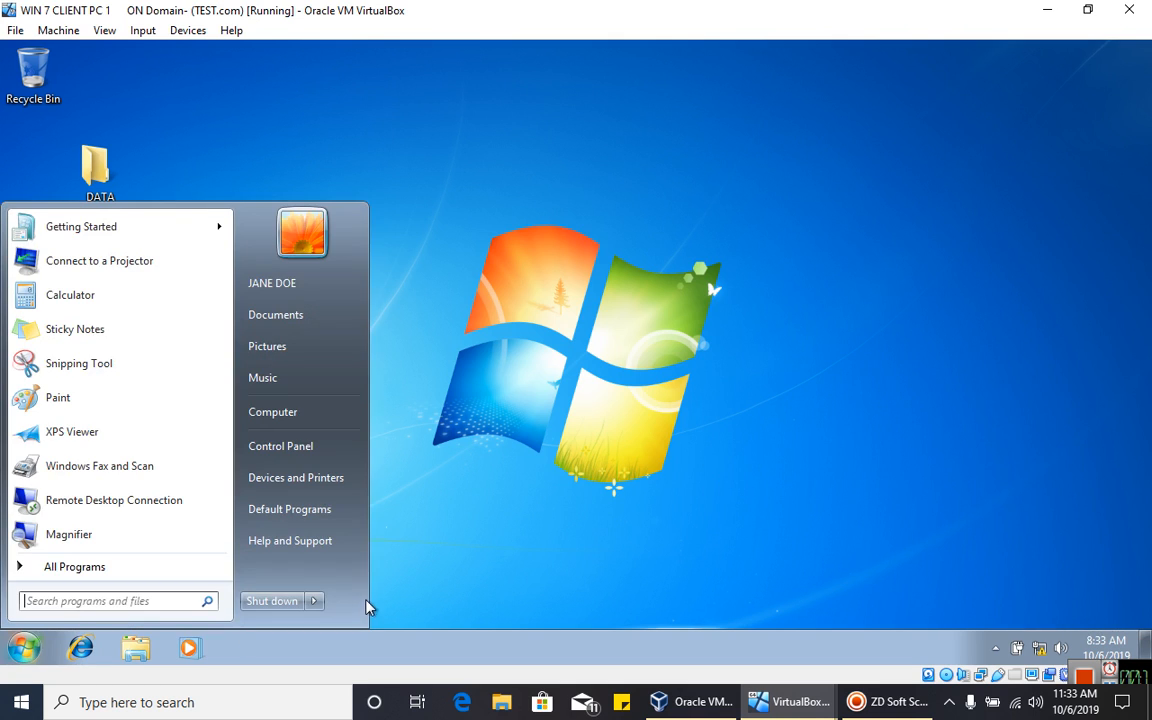
click(314, 601)
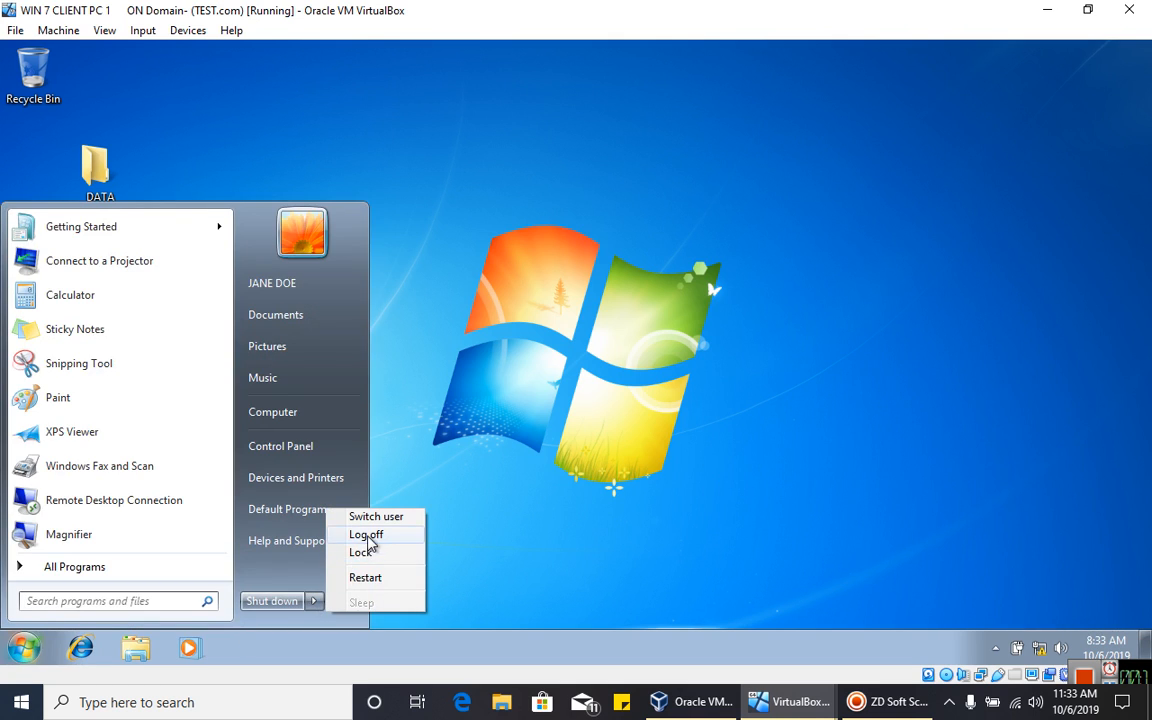
click(368, 537)
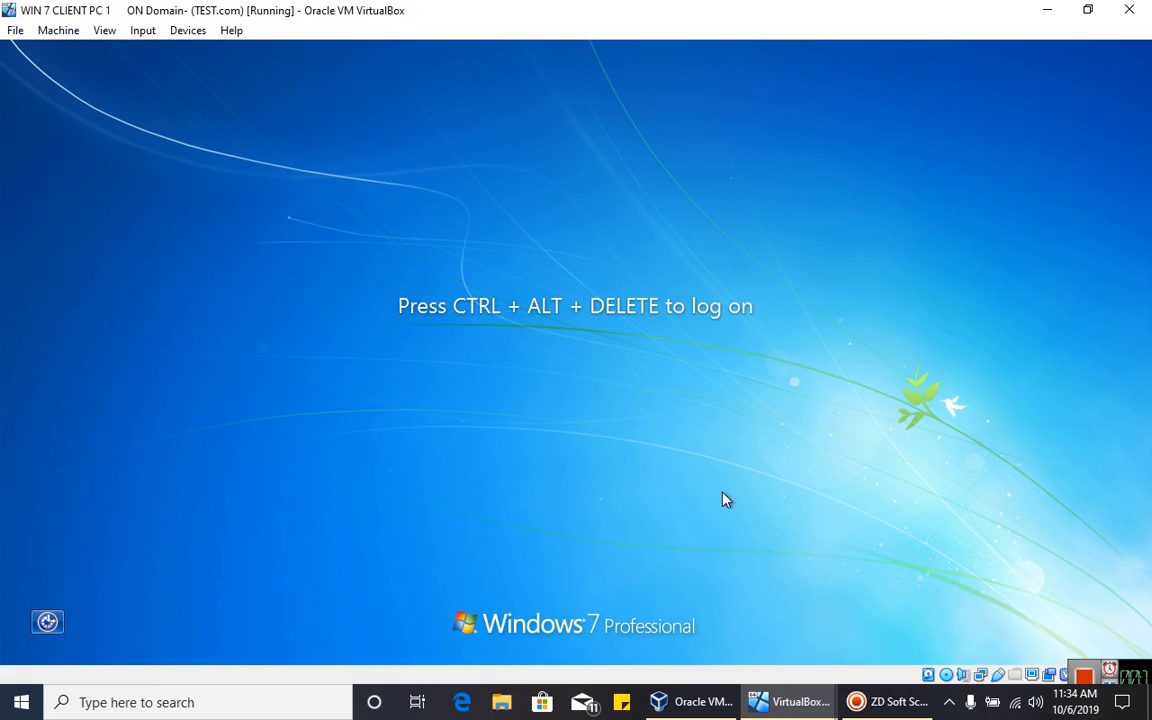
mouse_move(779, 703)
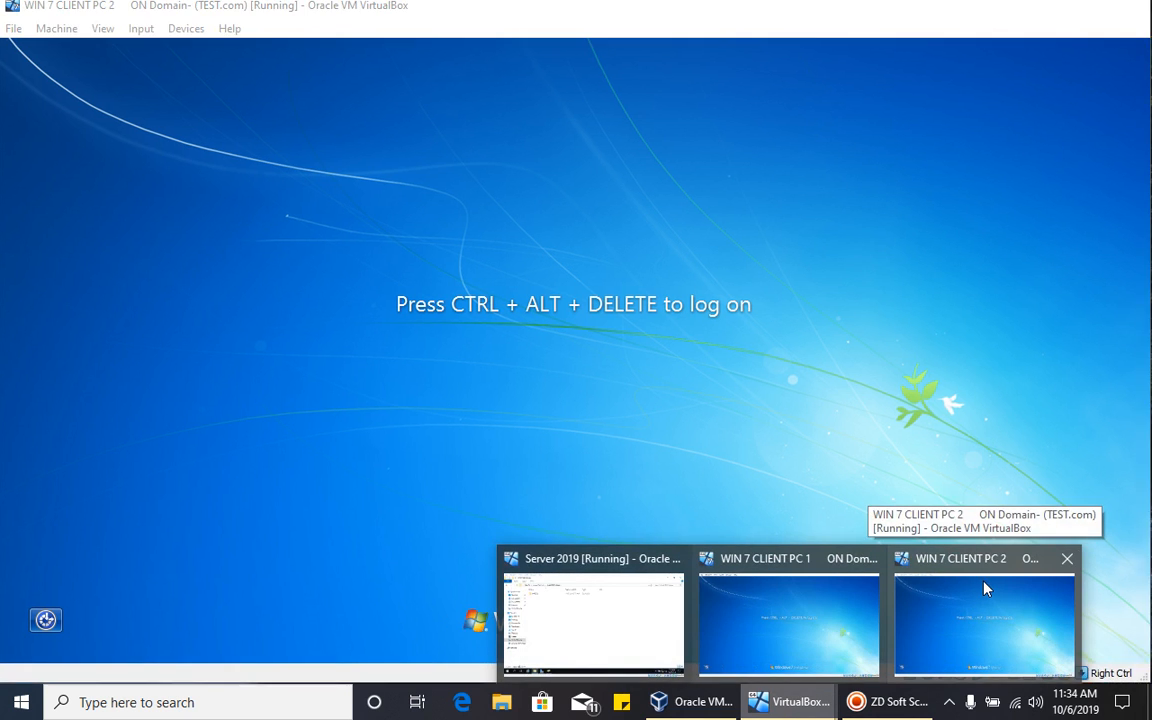
- On WIN 7 CLIENT PC 2, send Ctrl-Alt-Del and choose Switch User > Other User
click(925, 630)
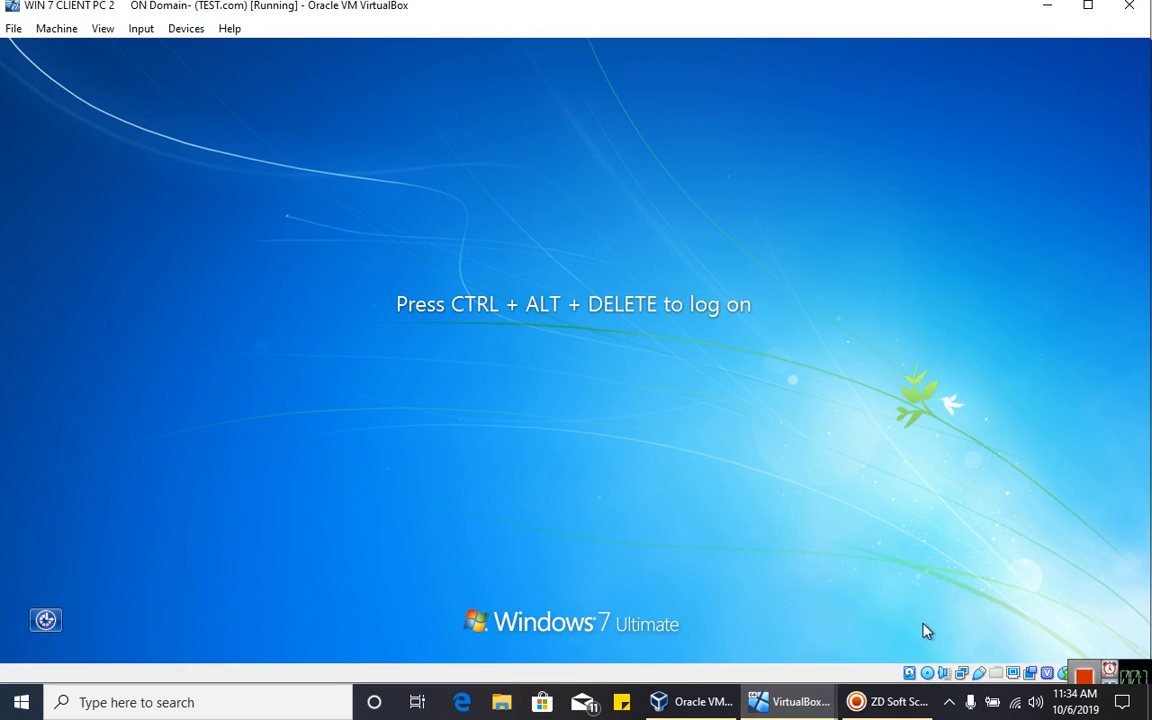
click(141, 29)
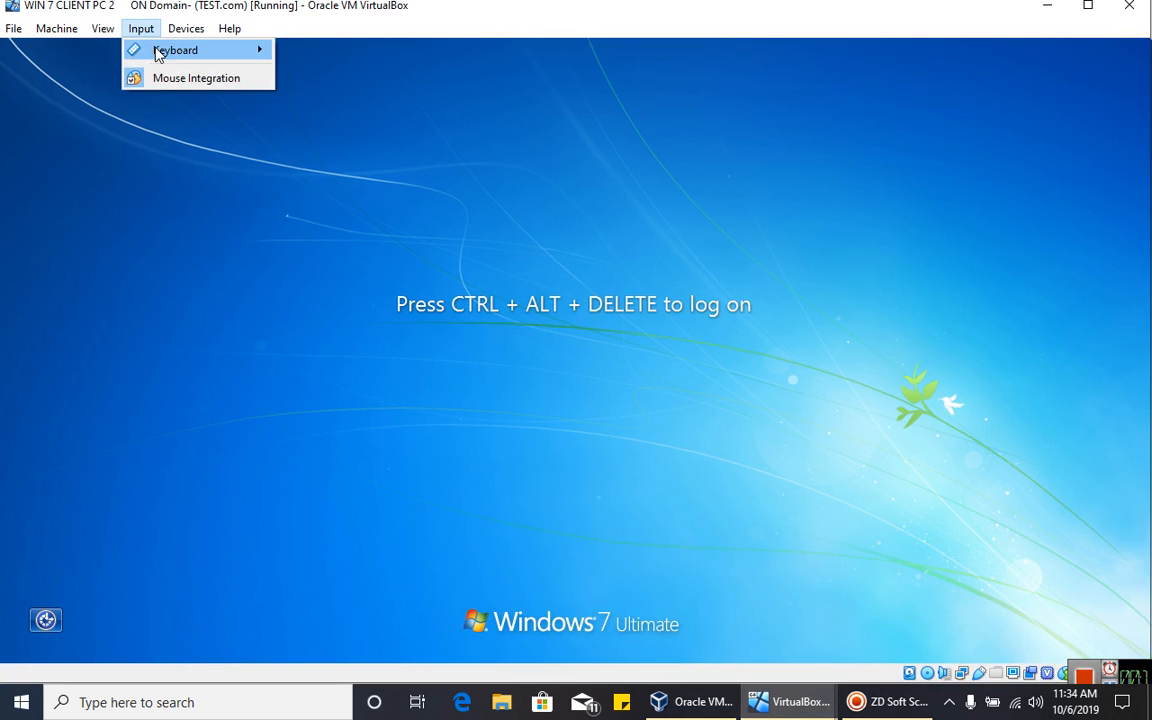
mouse_move(160, 50)
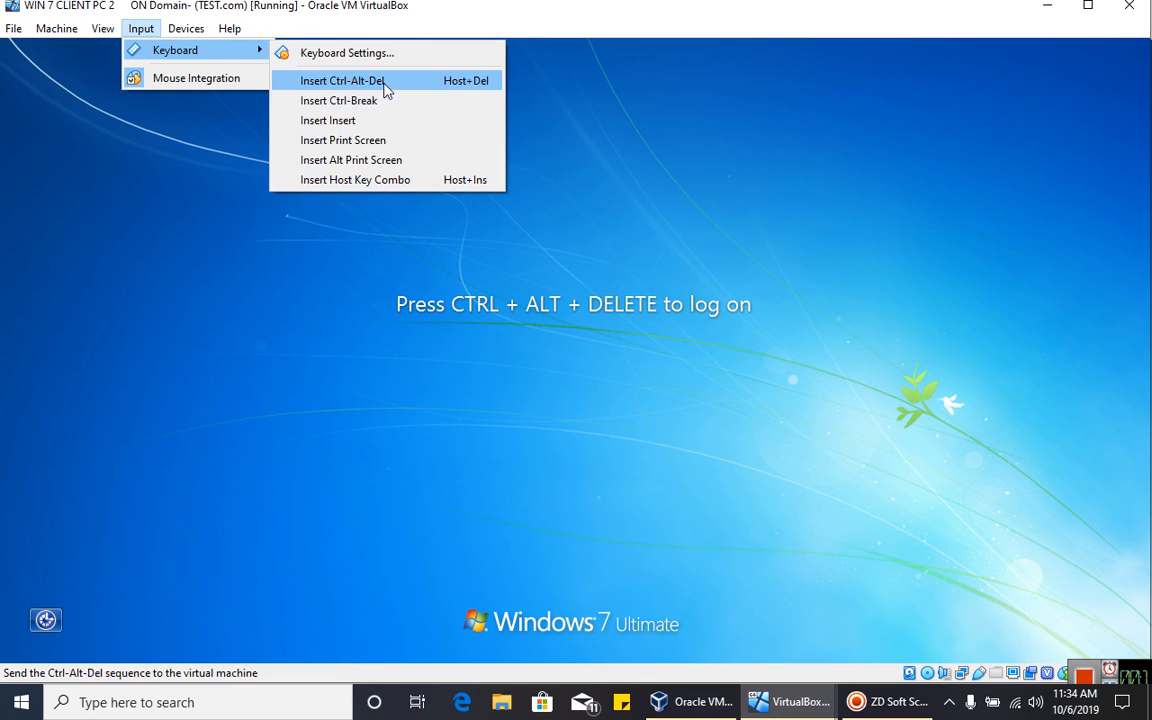
click(345, 80)
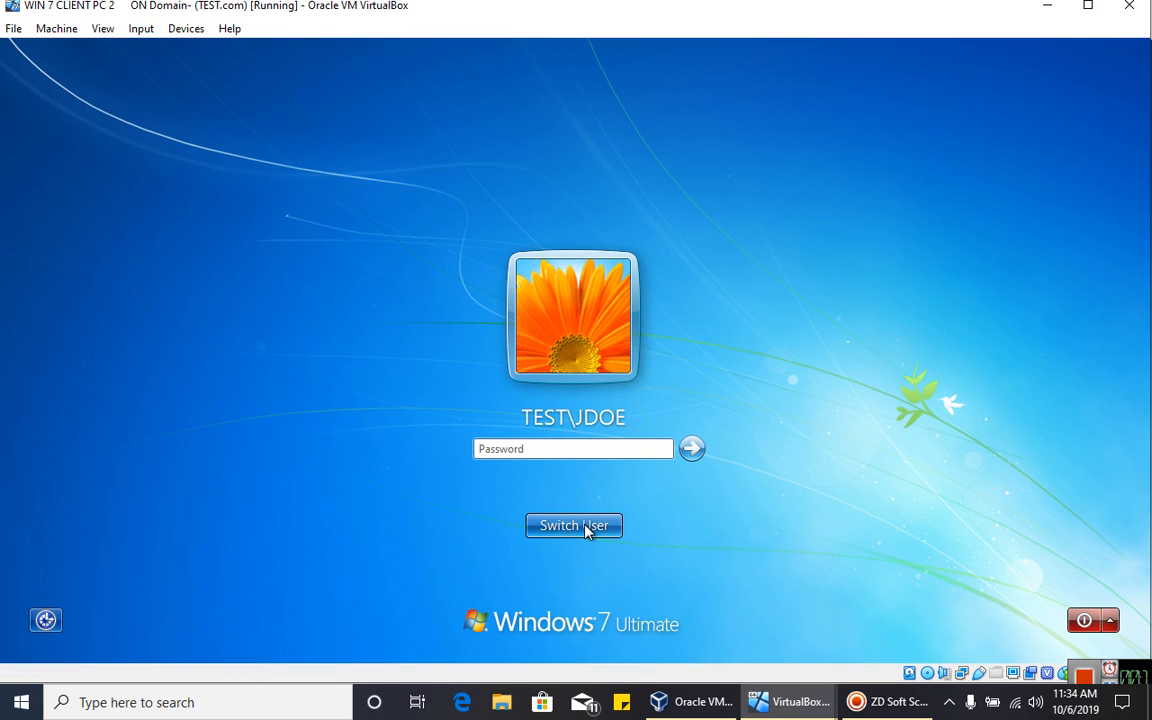
click(585, 528)
click(640, 461)
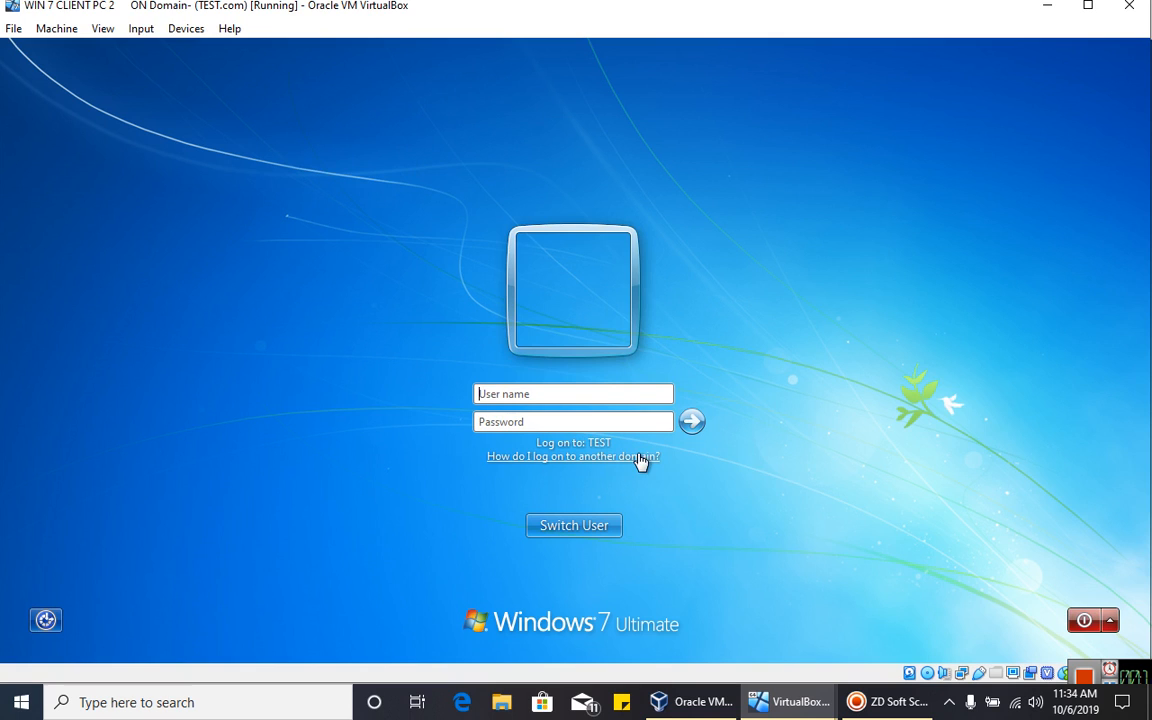
- Enter user name JANE and the account password, then submit the logon
text(JANE)
key(Tab)
text(P)
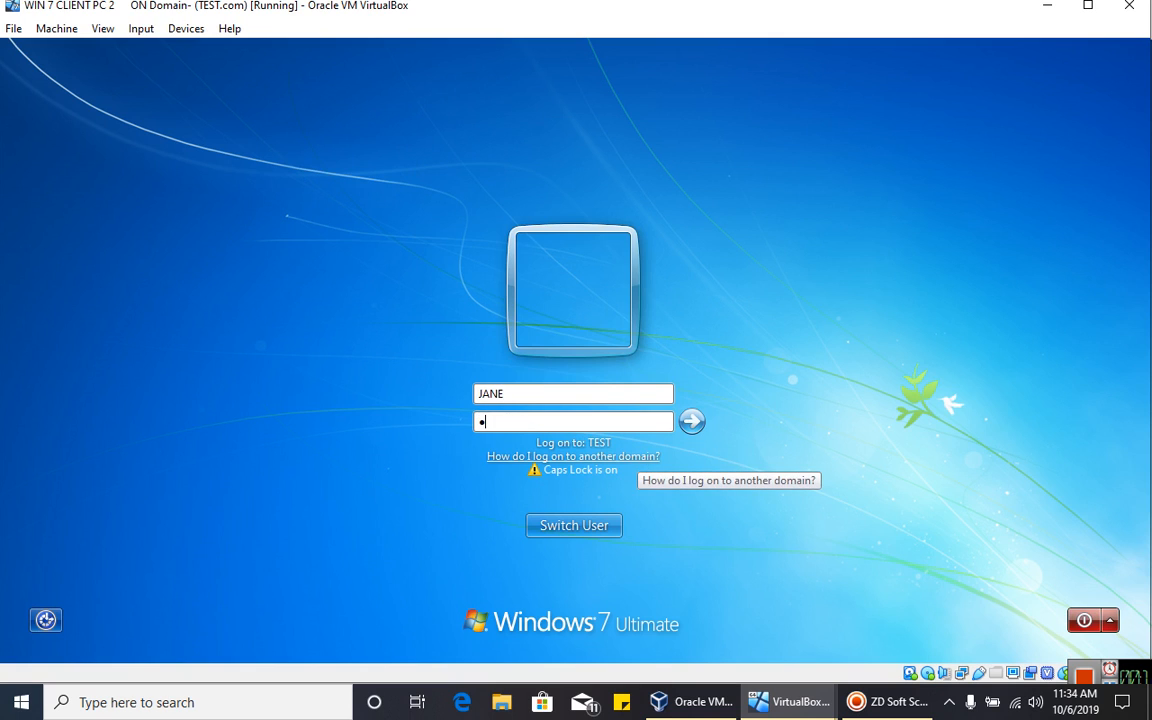
key(Caps_Lock)
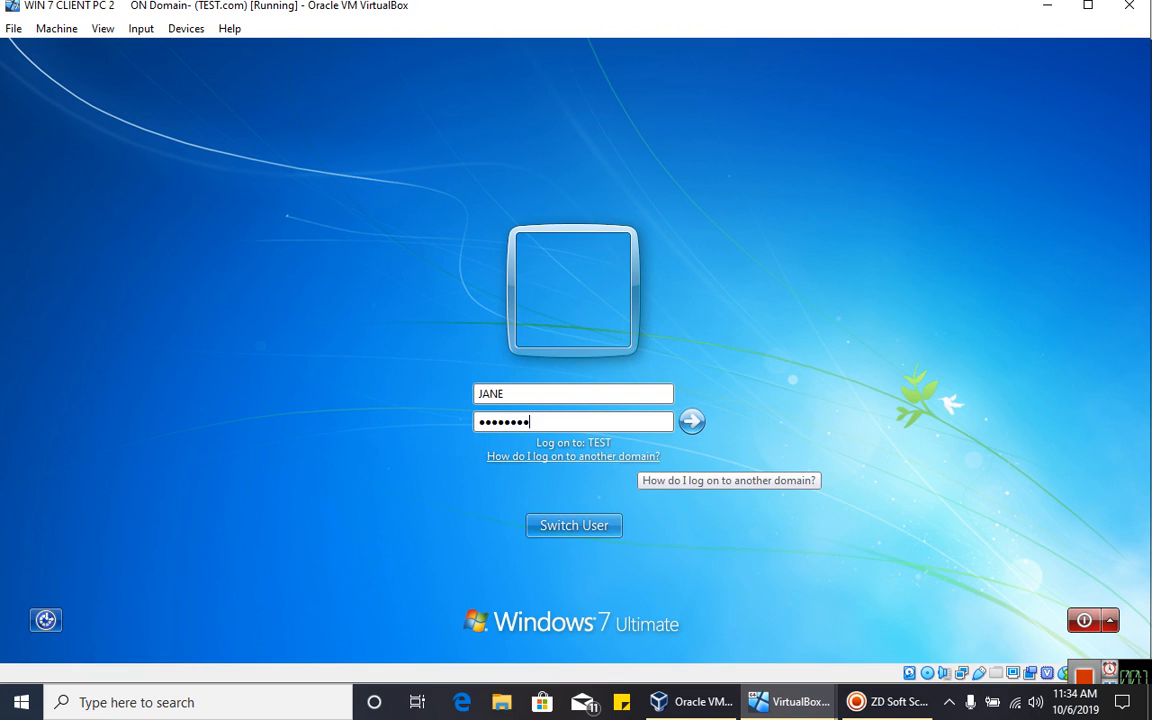
key(Return)
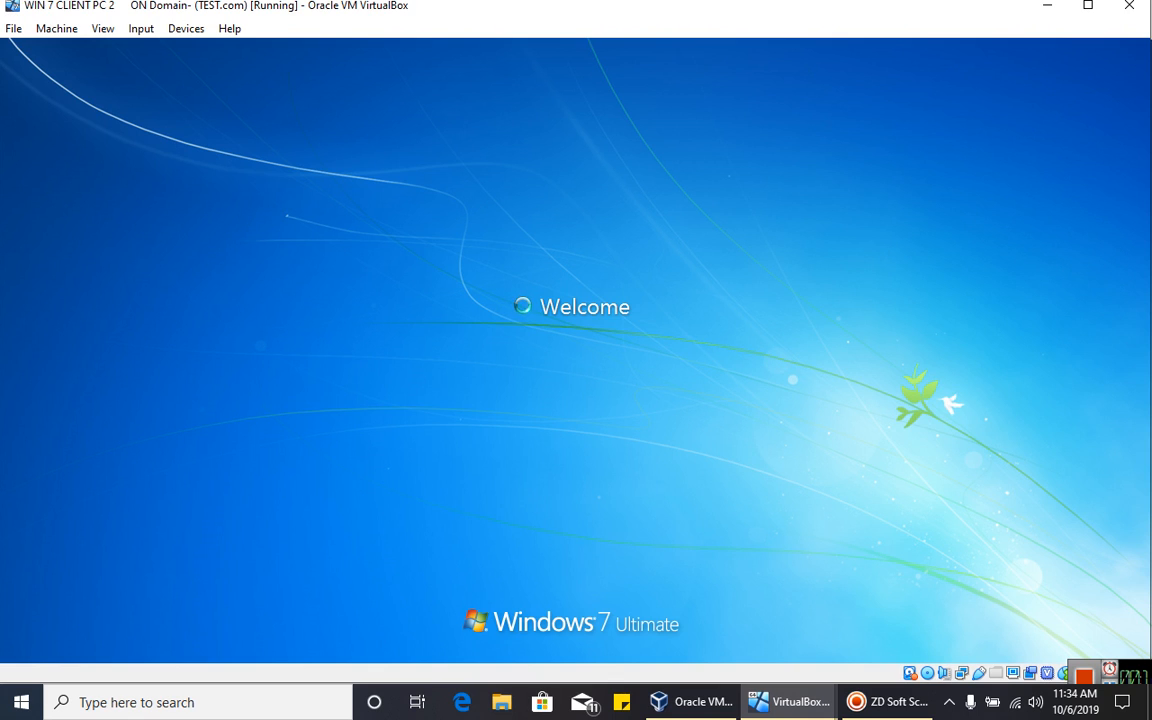
- Check the ROAMING USERS folder on the Server 2019 VM for the stored profile
click(690, 700)
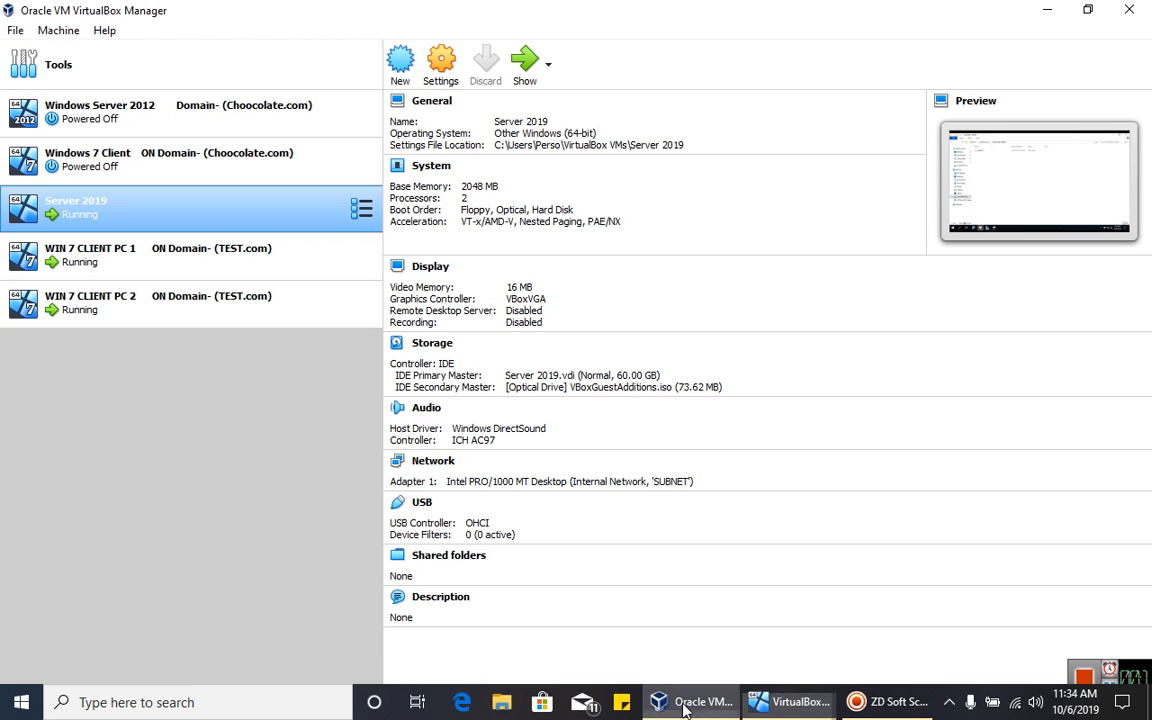
click(765, 705)
click(590, 620)
click(215, 152)
click(222, 210)
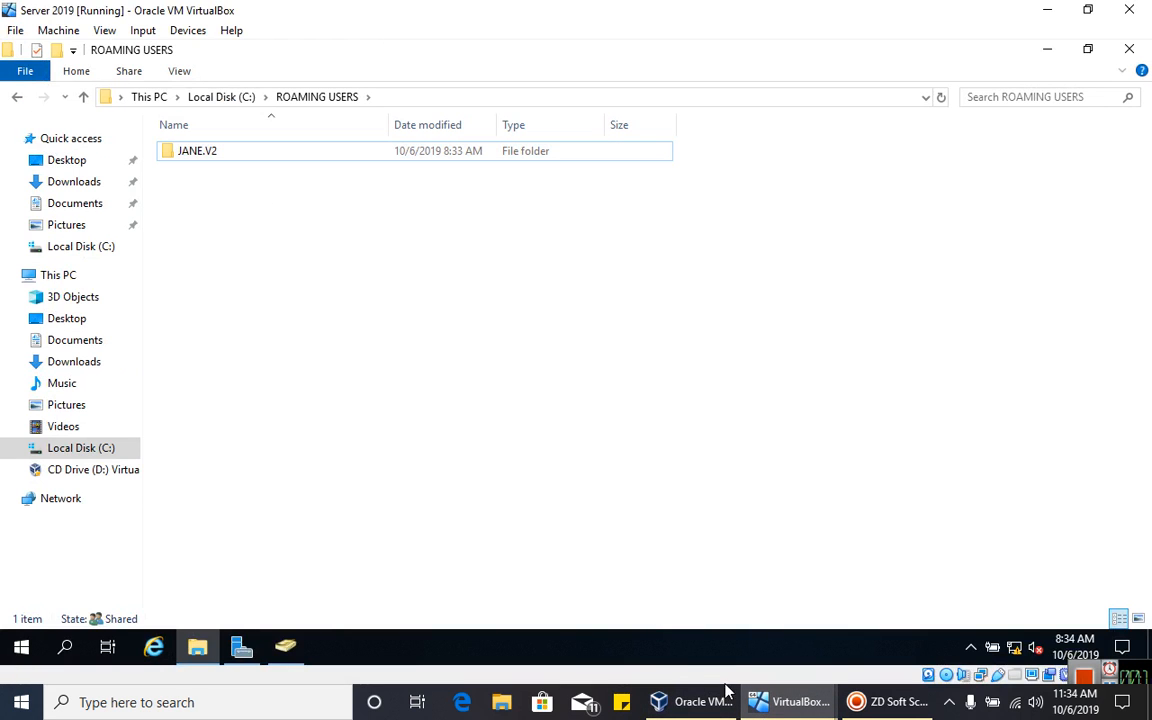
- On WIN 7 CLIENT PC 2, drag the DATA folder into the far-left desktop column
click(790, 701)
click(850, 560)
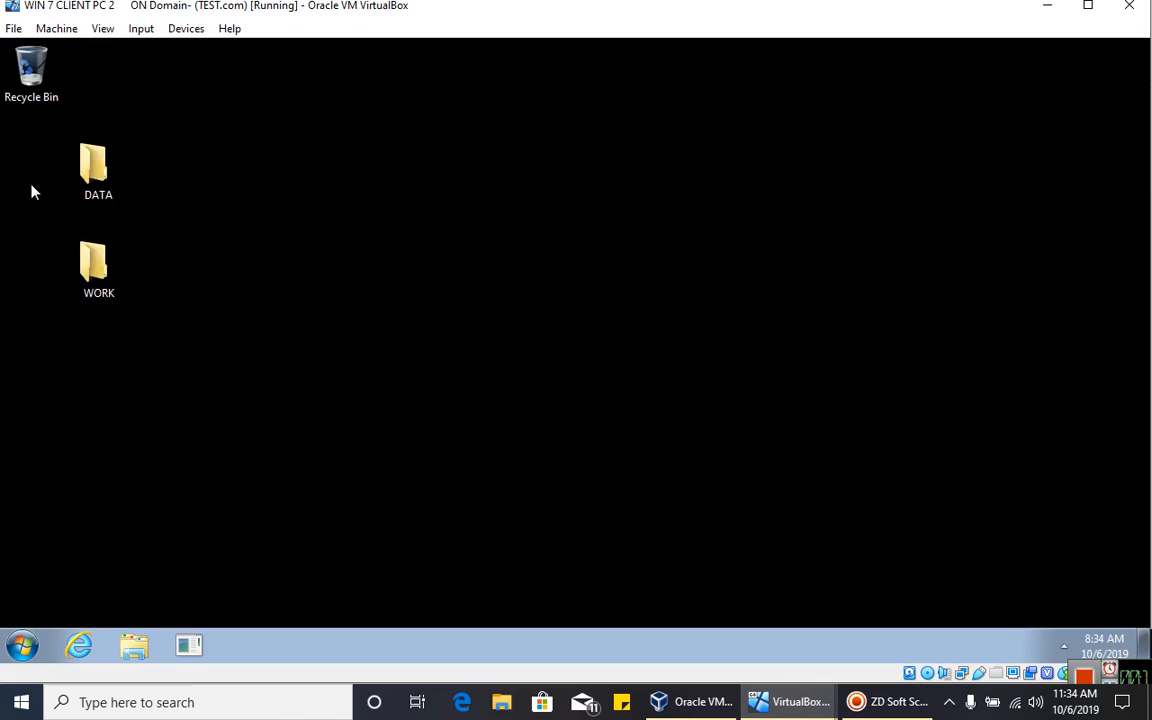
drag(95, 172, 70, 143)
click(97, 258)
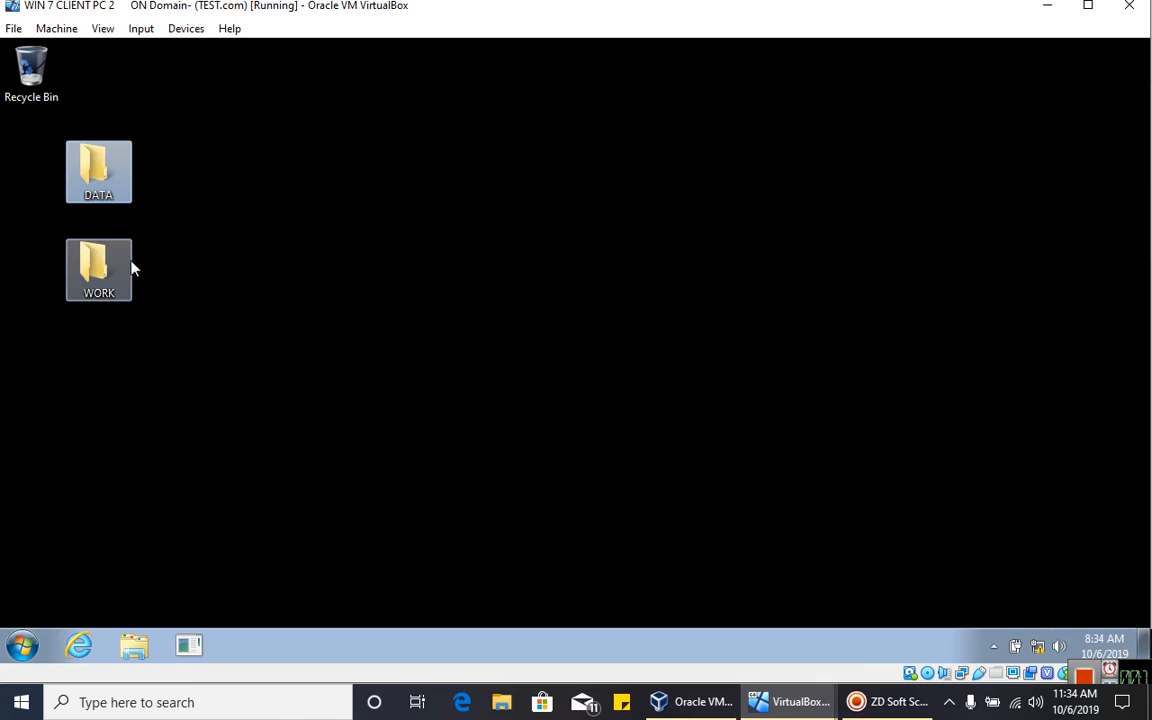
click(239, 313)
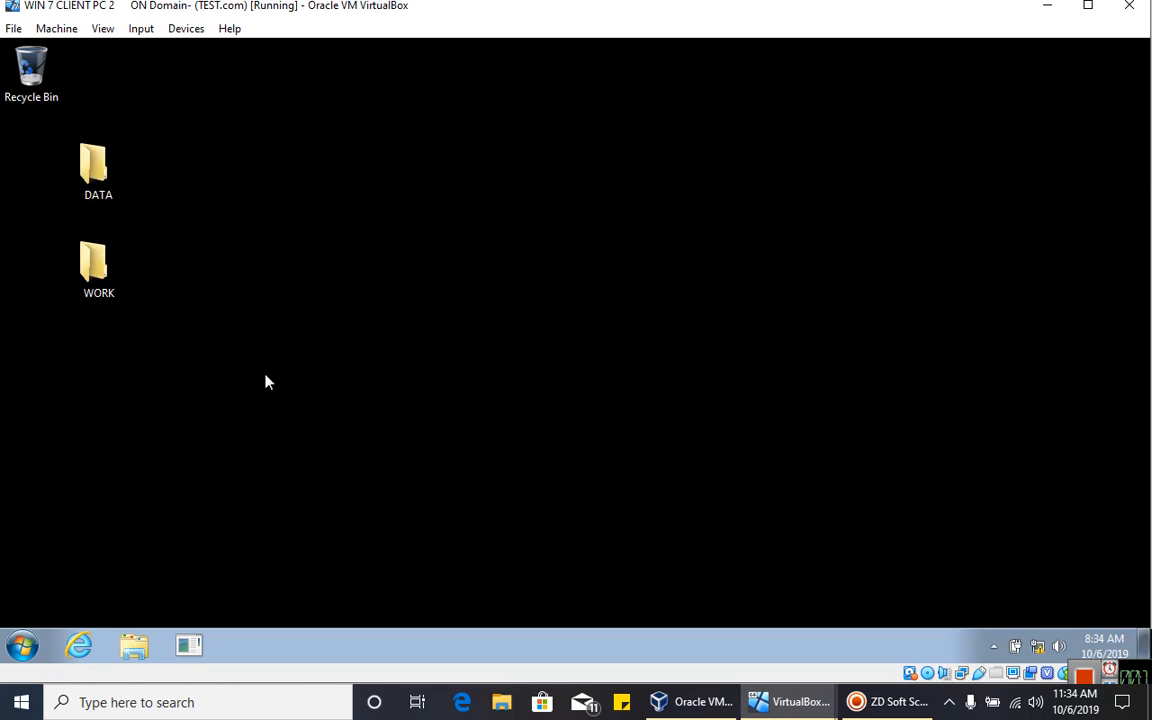
drag(96, 168, 33, 168)
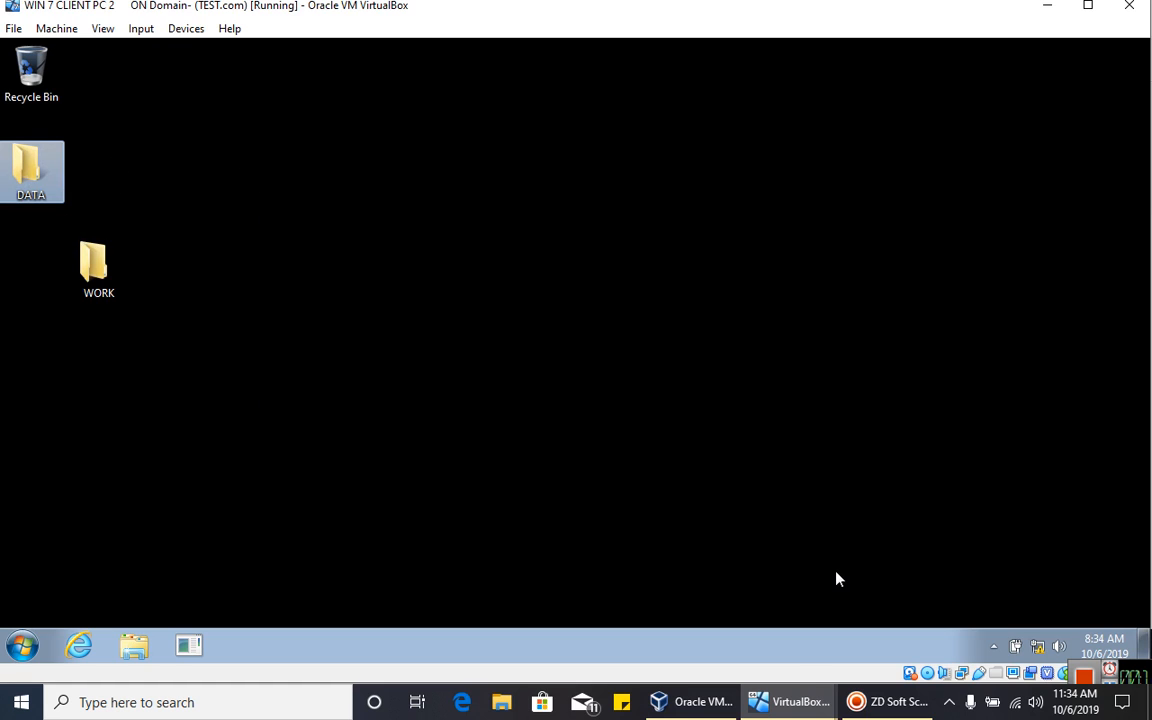
mouse_move(797, 700)
mouse_move(833, 627)
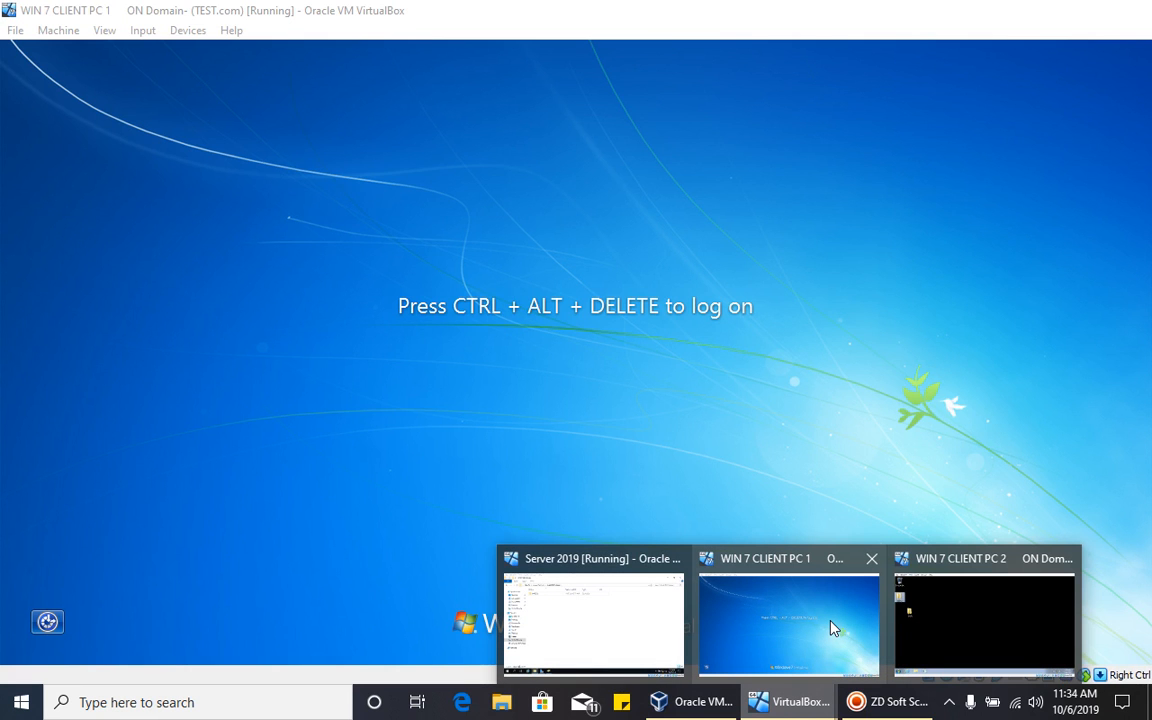
mouse_move(1000, 603)
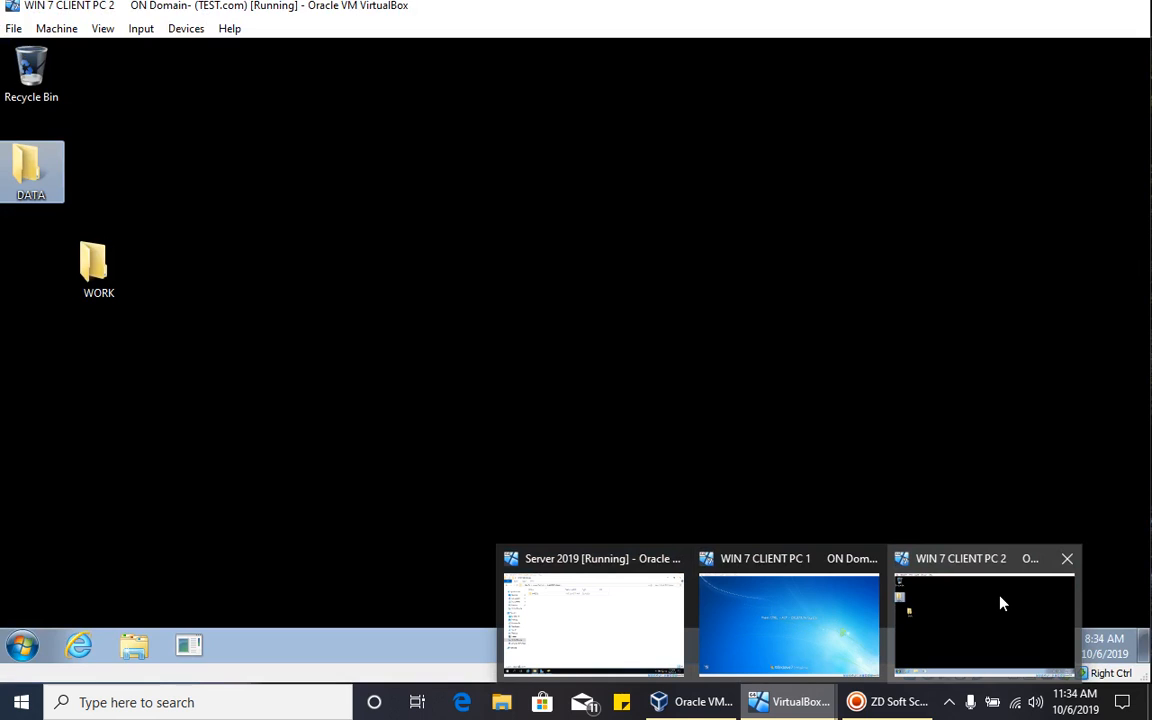
click(1000, 603)
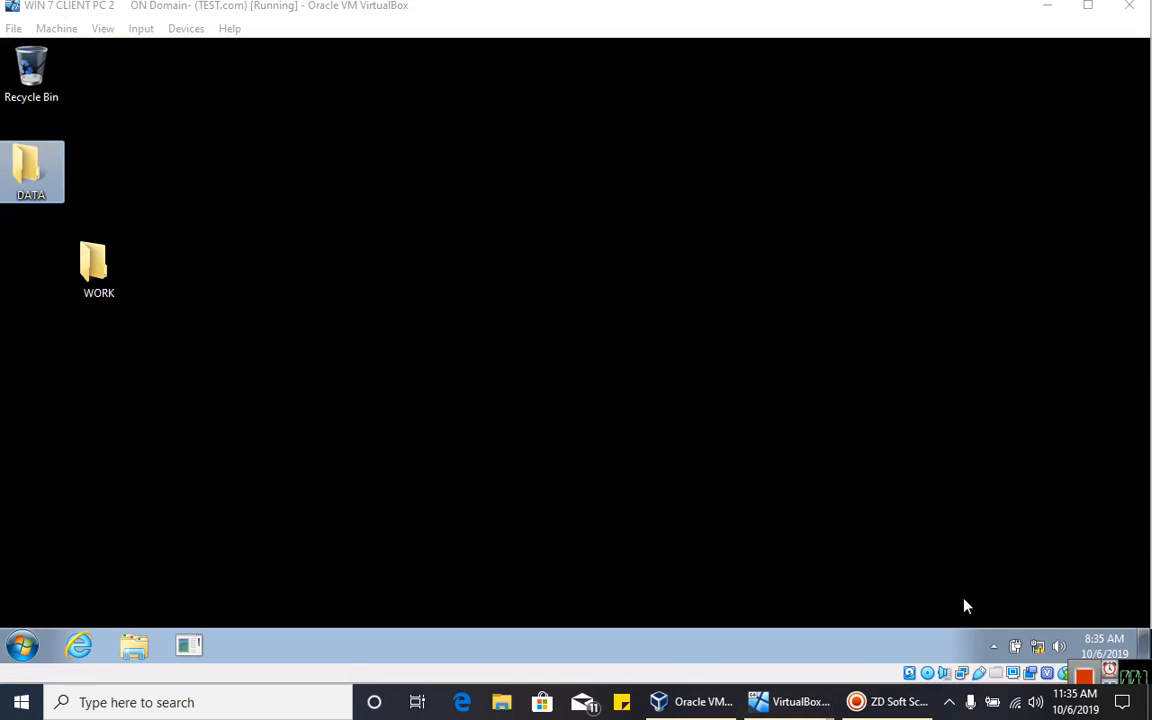
- Apply the Architecture theme in the desktop's Personalization settings
right_click(296, 273)
click(308, 458)
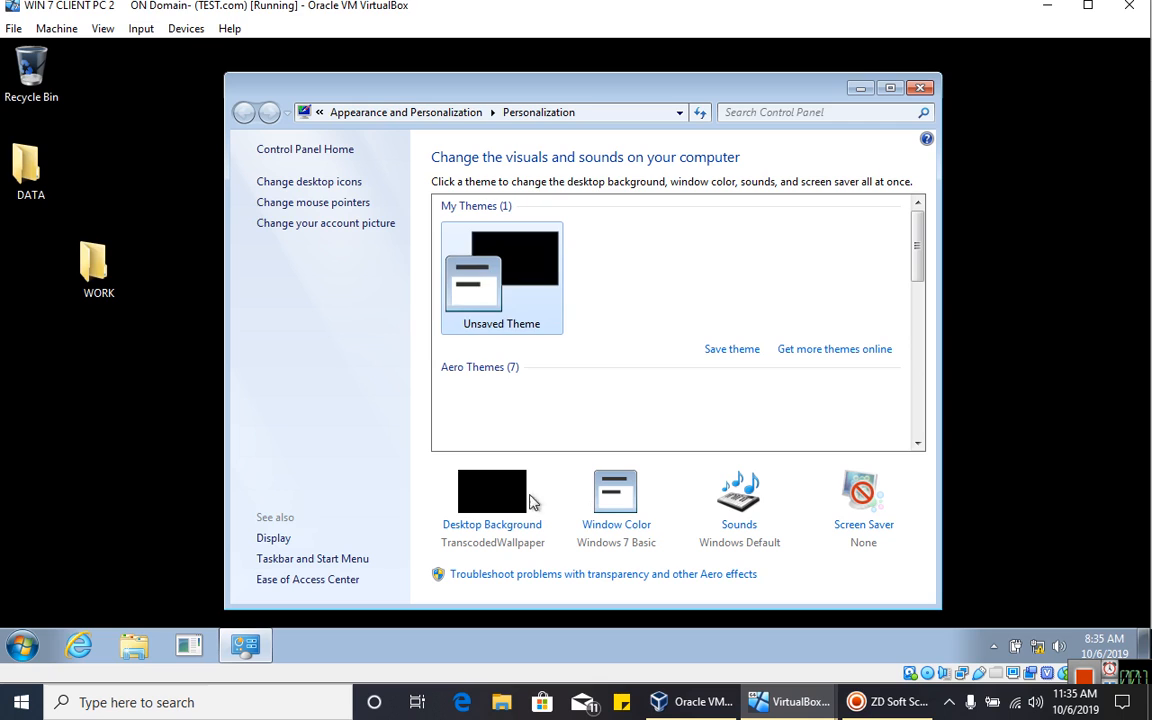
click(495, 425)
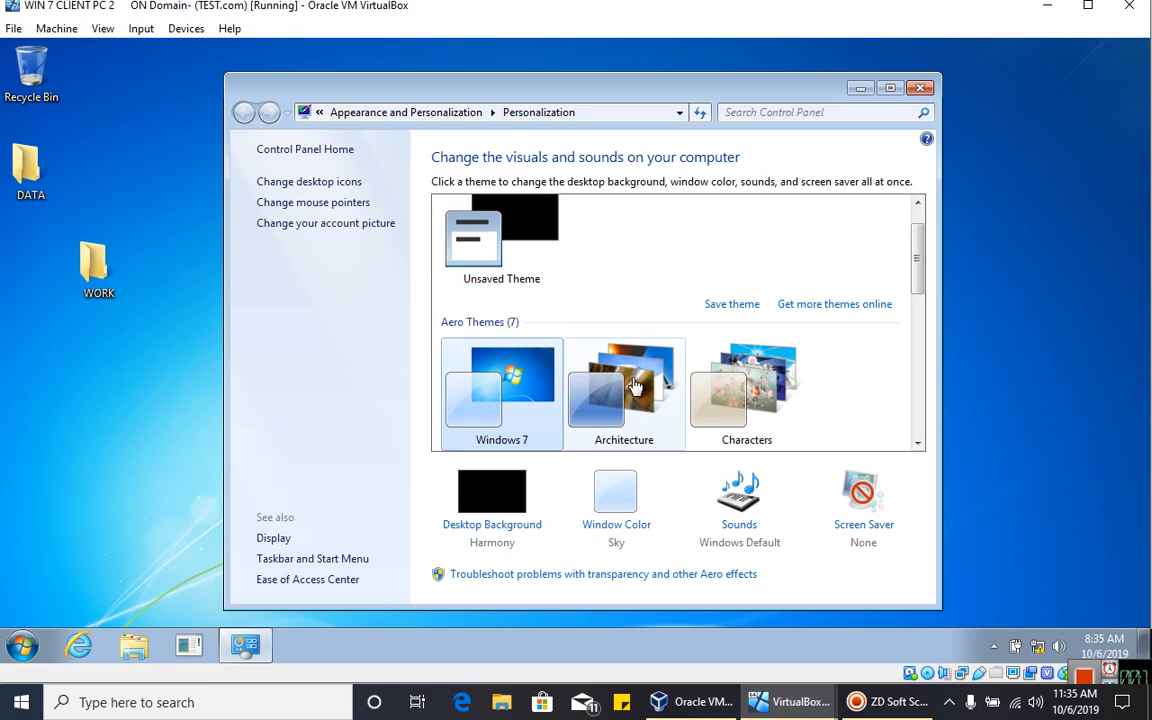
drag(508, 95, 510, 80)
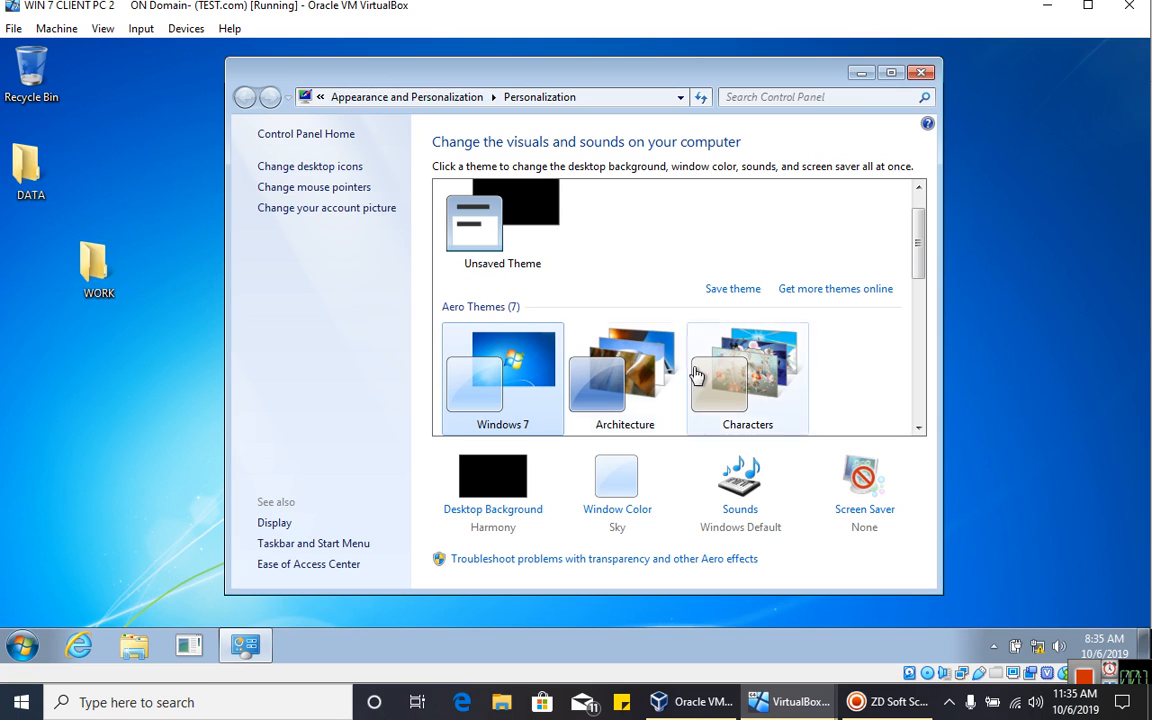
click(648, 370)
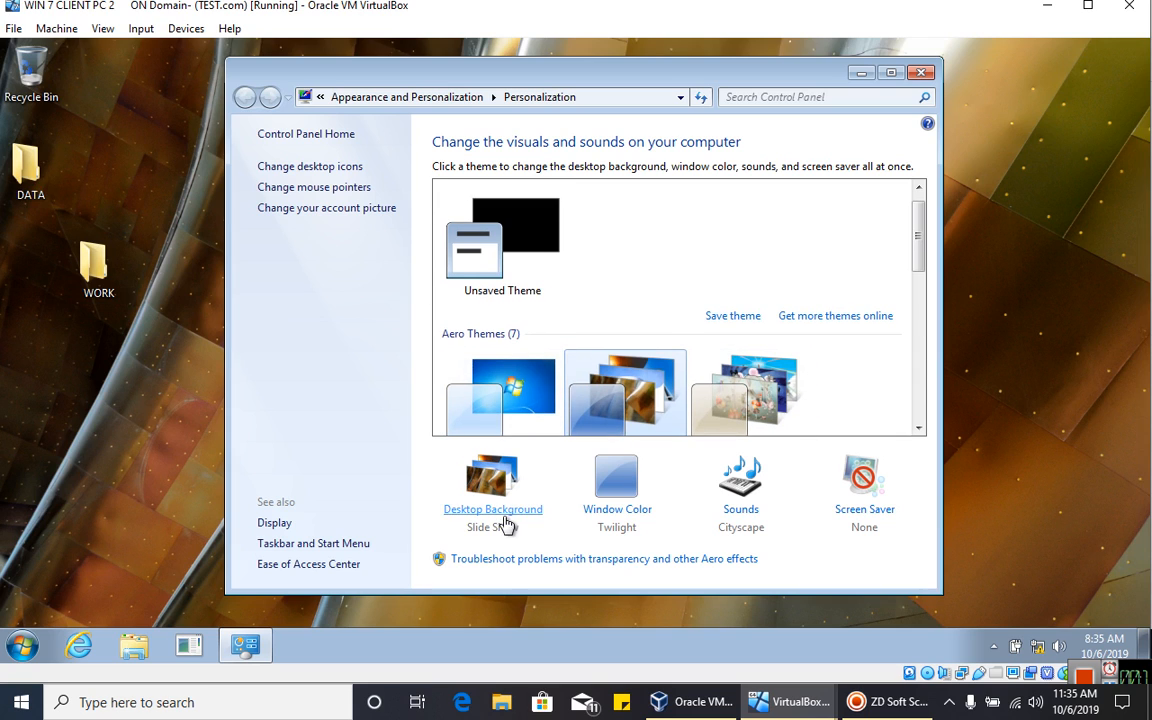
- Make the dotted-building picture the only wallpaper, save, and close Personalization
click(497, 515)
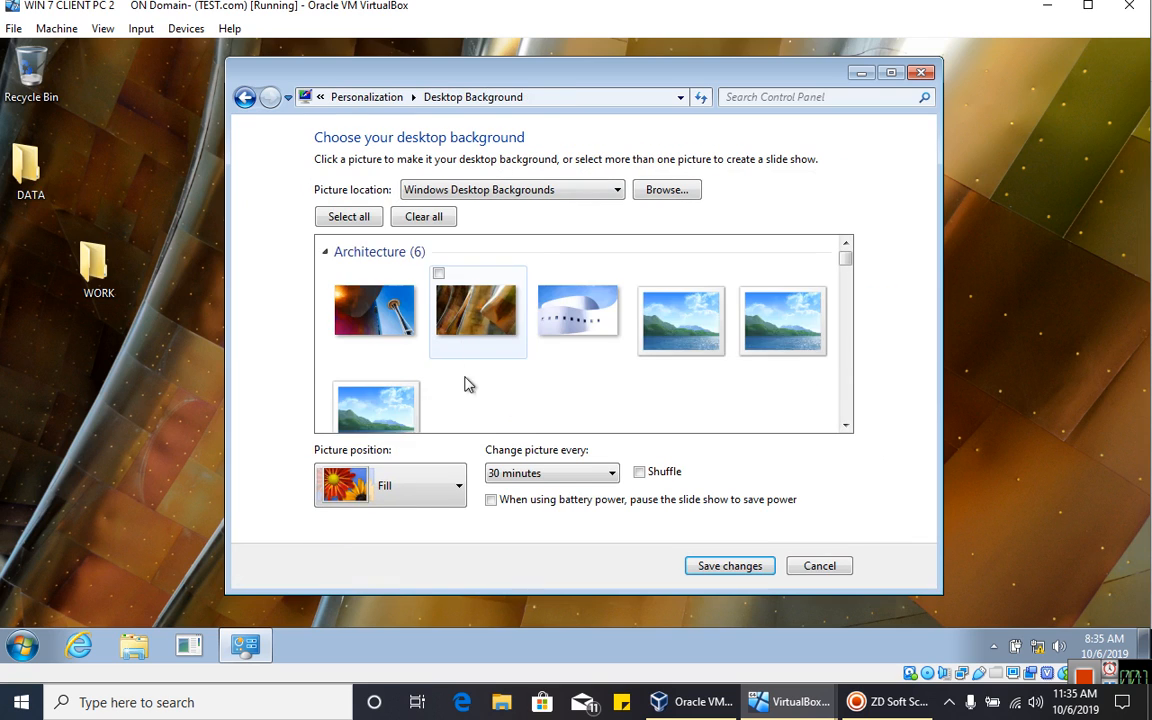
click(782, 288)
click(728, 566)
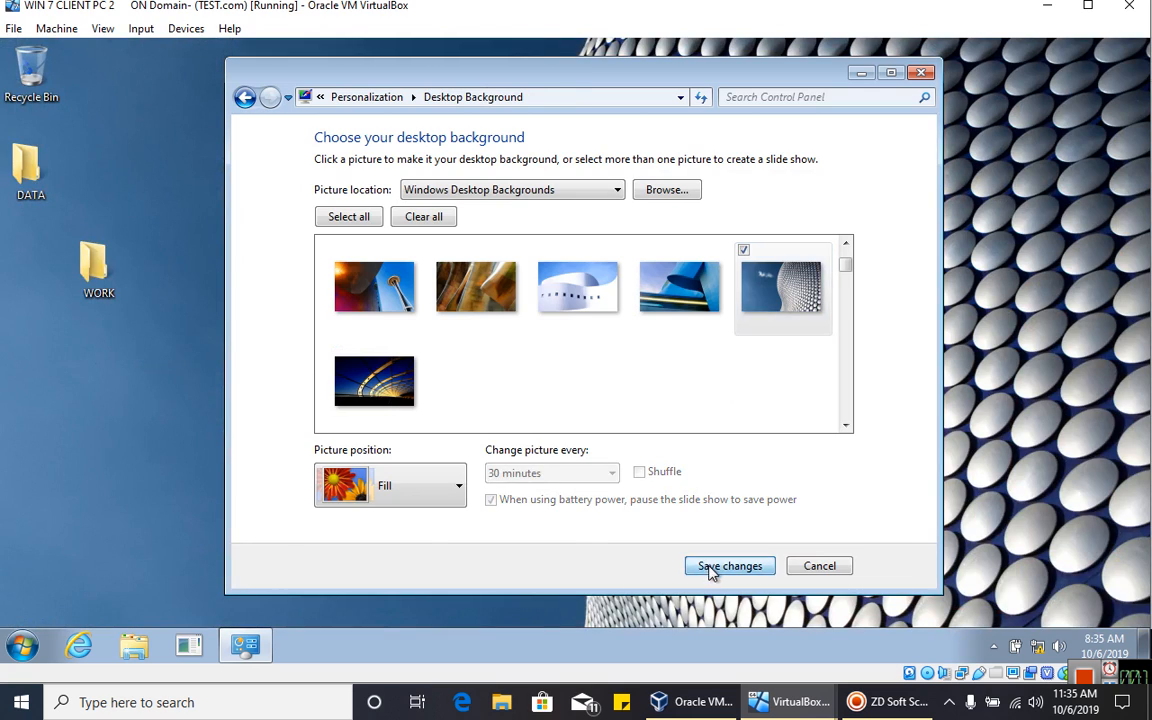
click(921, 73)
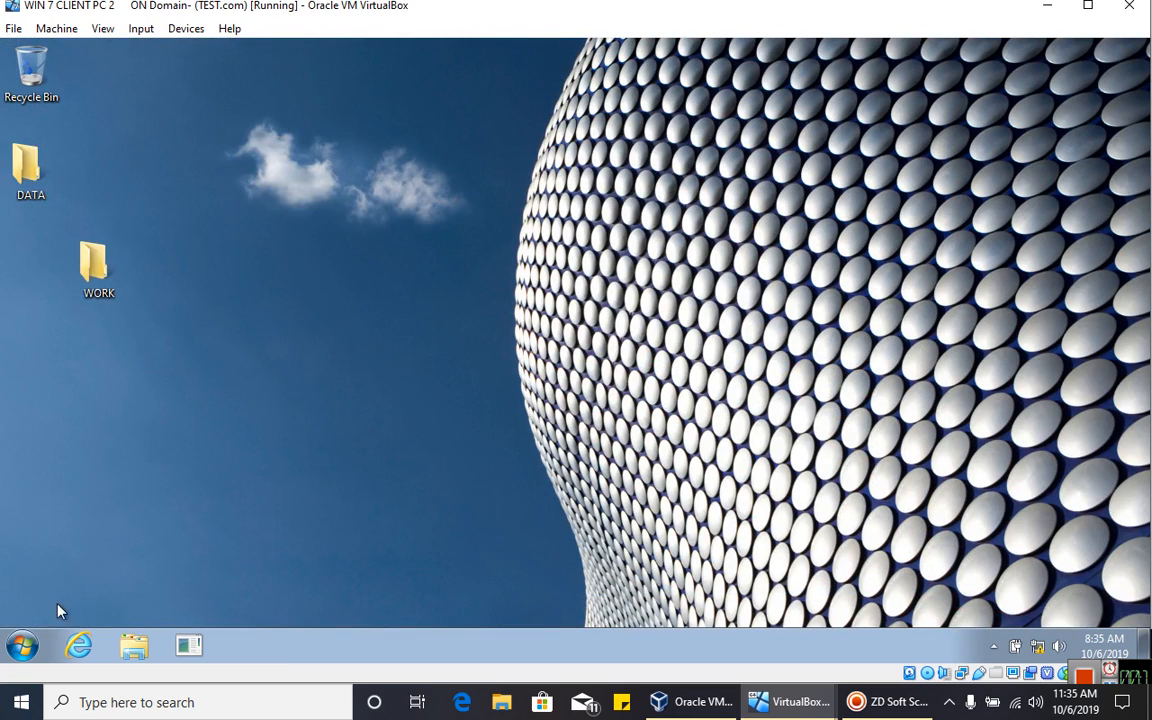
click(22, 645)
mouse_move(313, 599)
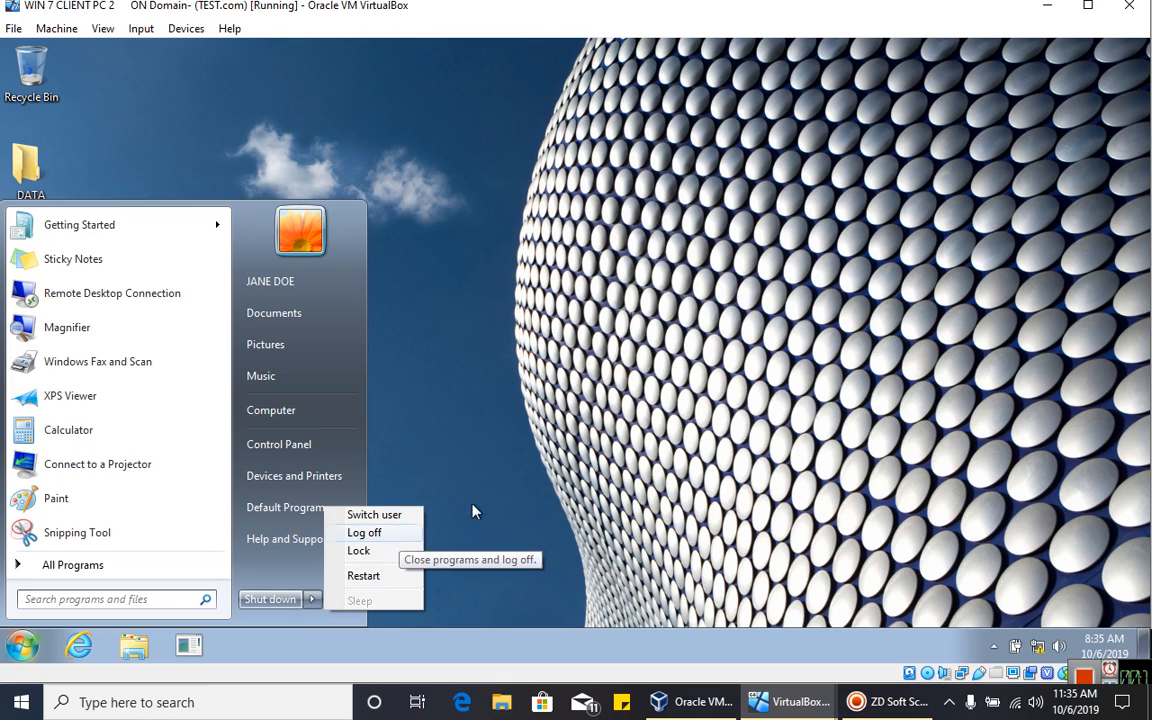
- Create a New folder on PC 2's desktop and drag it to the centre
click(450, 460)
right_click(329, 226)
click(519, 348)
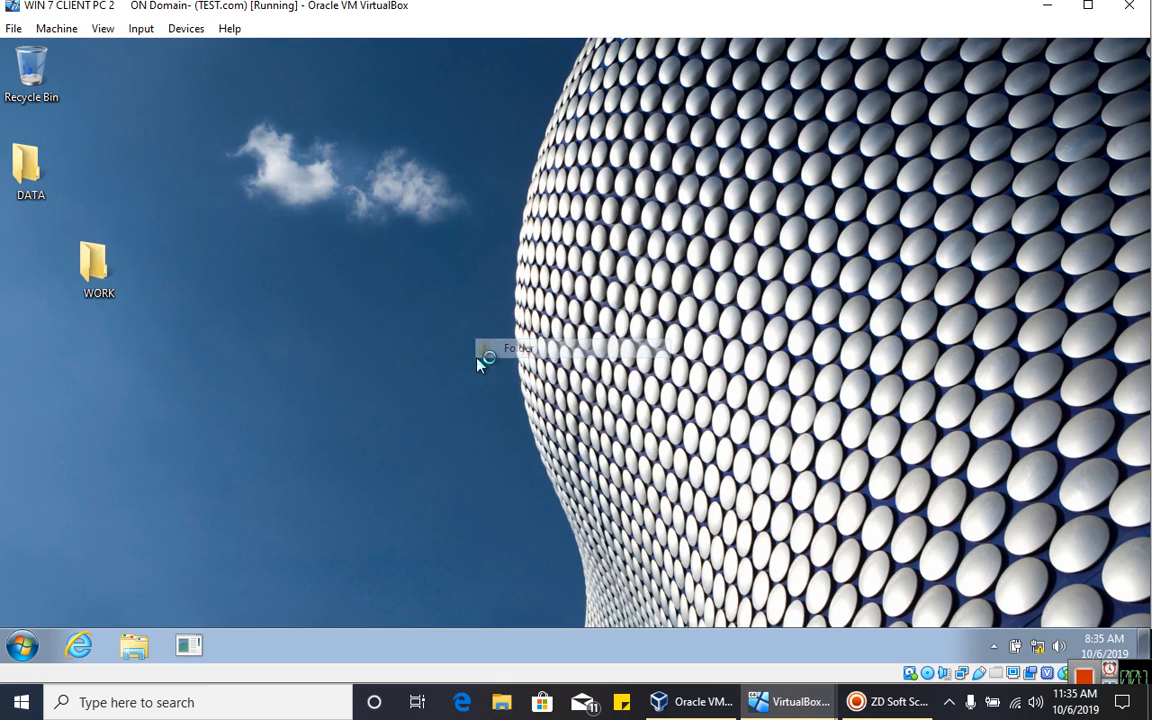
drag(386, 278, 518, 280)
- Log off PC 2 from the Start menu's shut-down options
click(18, 645)
click(777, 370)
click(12, 646)
mouse_move(312, 600)
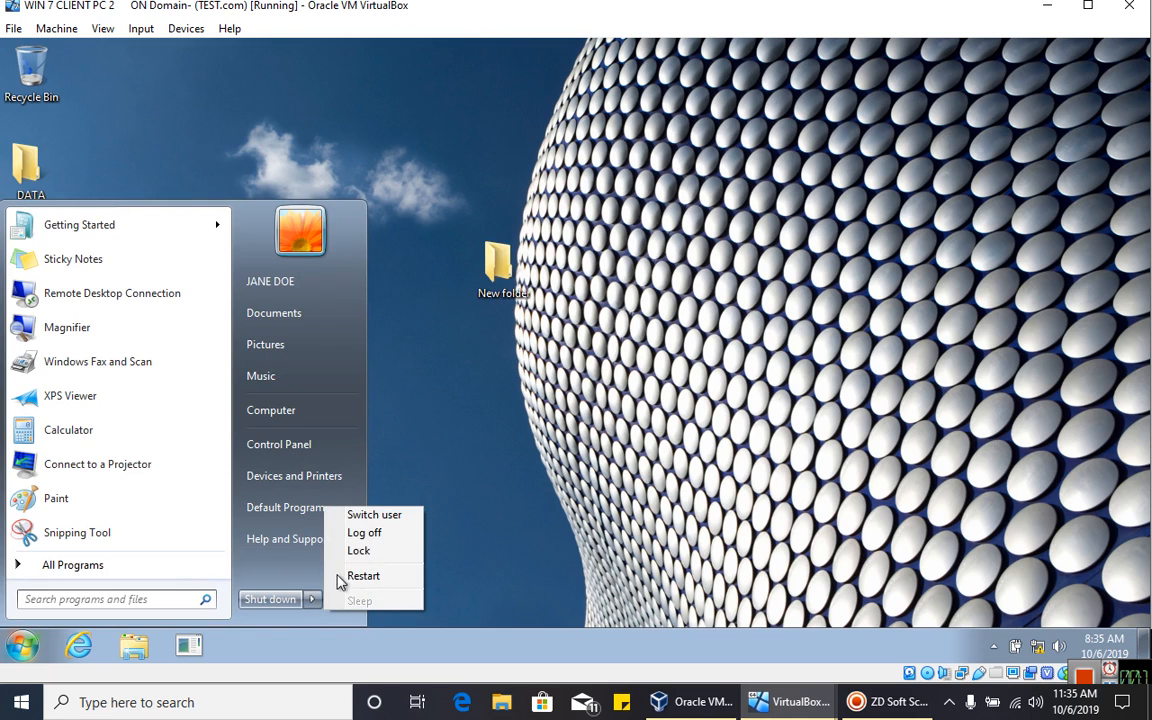
click(362, 537)
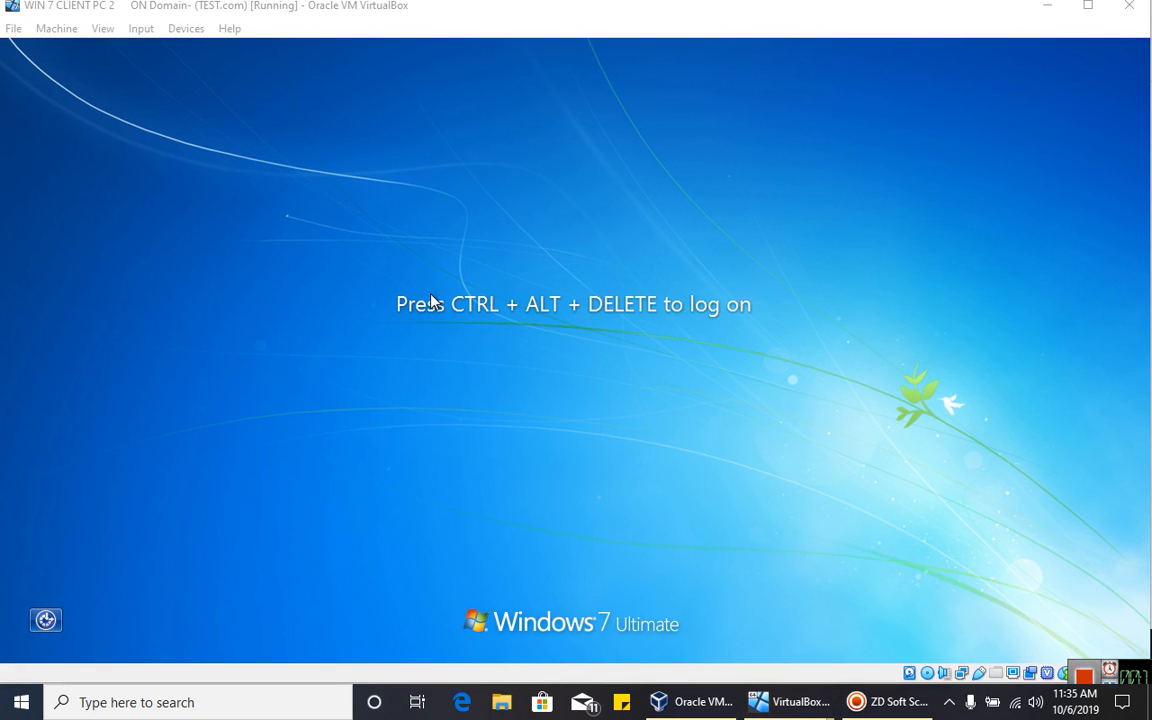
- Switch to WIN 7 CLIENT PC 1, send Ctrl-Alt-Del, and sign in with the account password
mouse_move(810, 702)
click(790, 615)
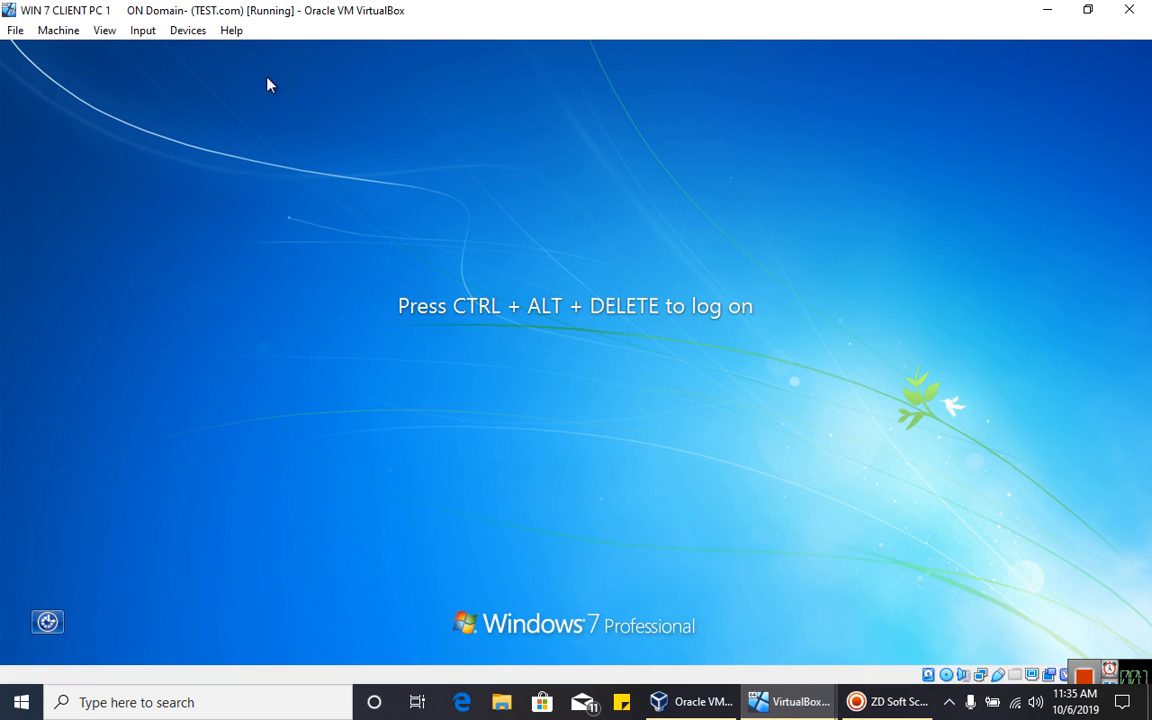
click(141, 33)
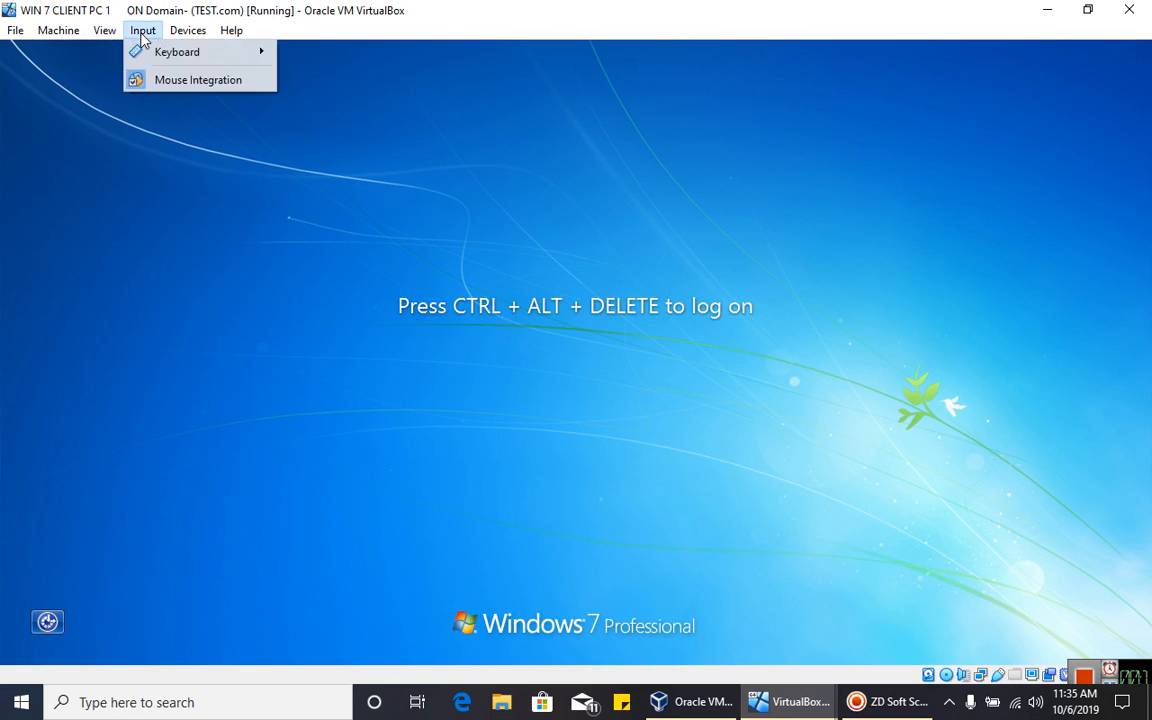
mouse_move(268, 56)
click(350, 82)
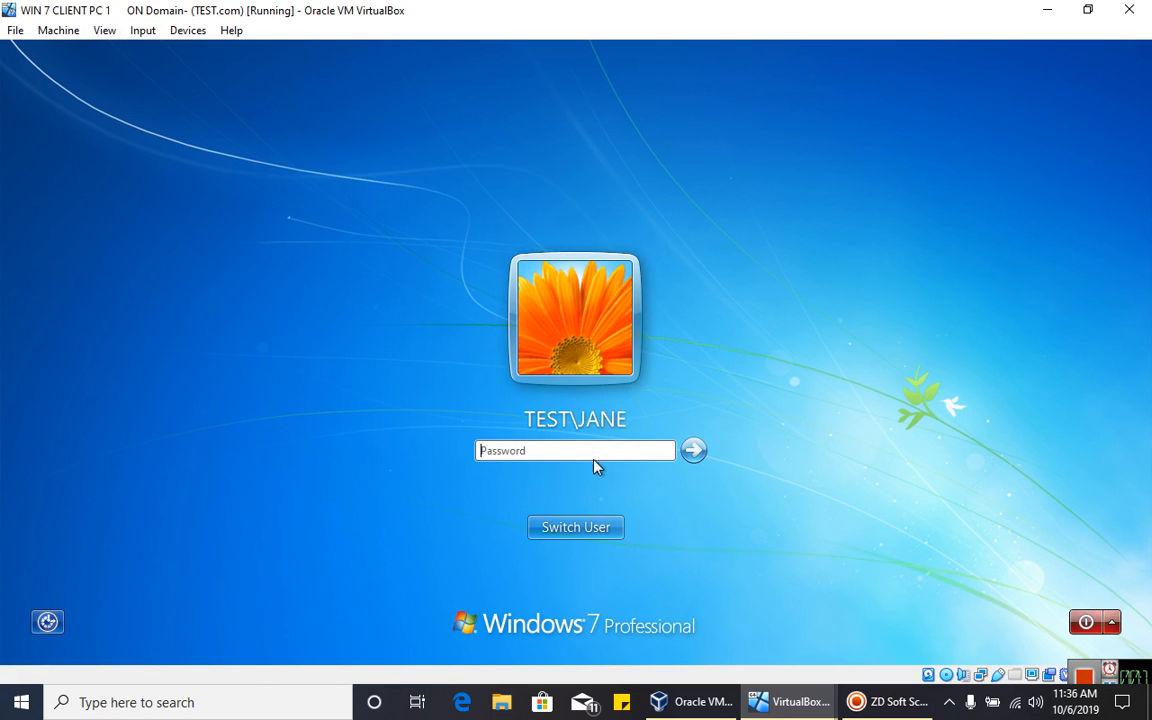
text(••)
key(Return)
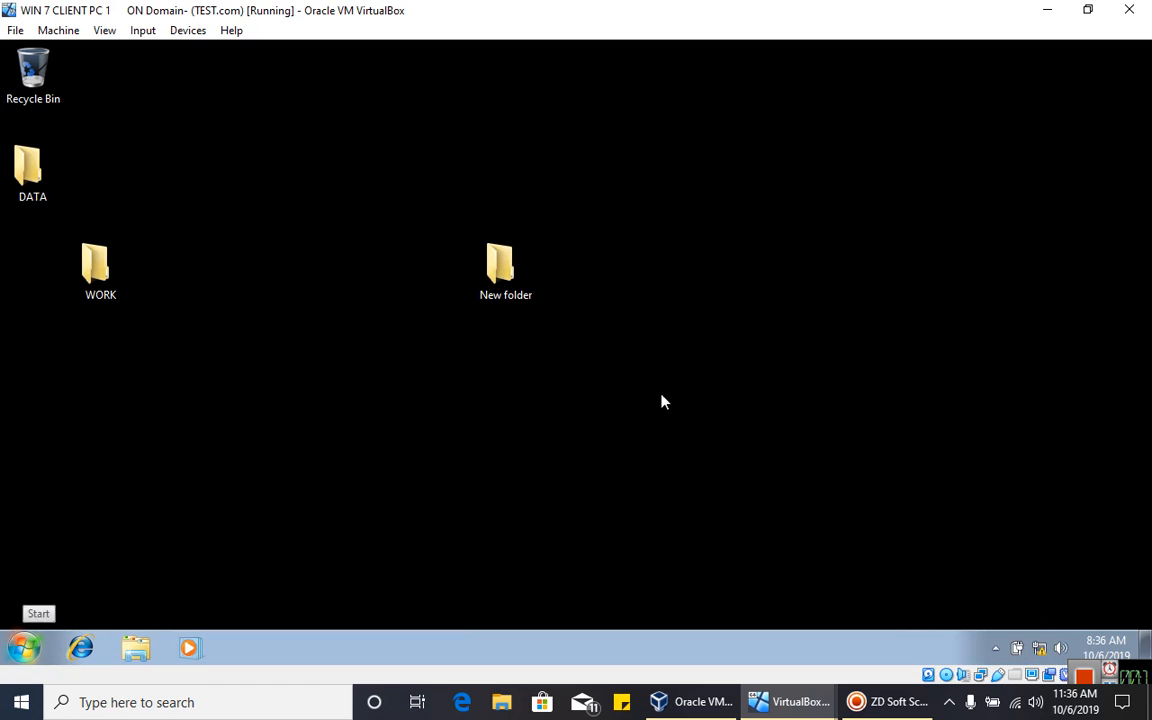
right_click(337, 332)
click(224, 231)
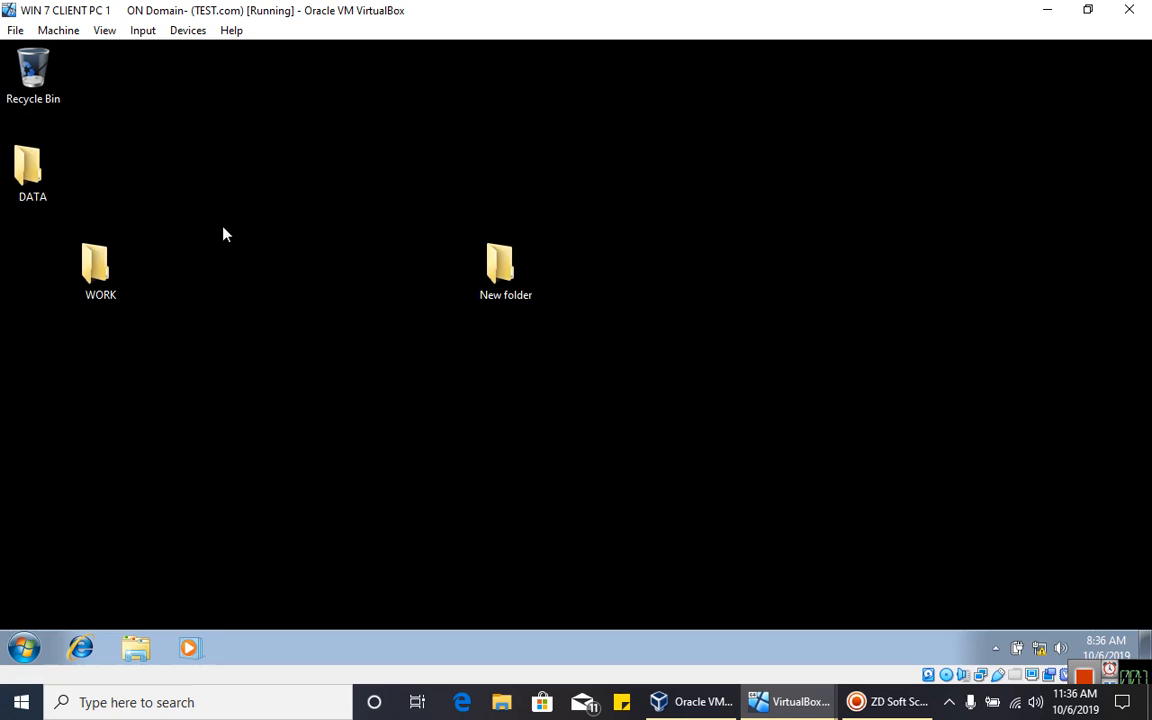
right_click(222, 228)
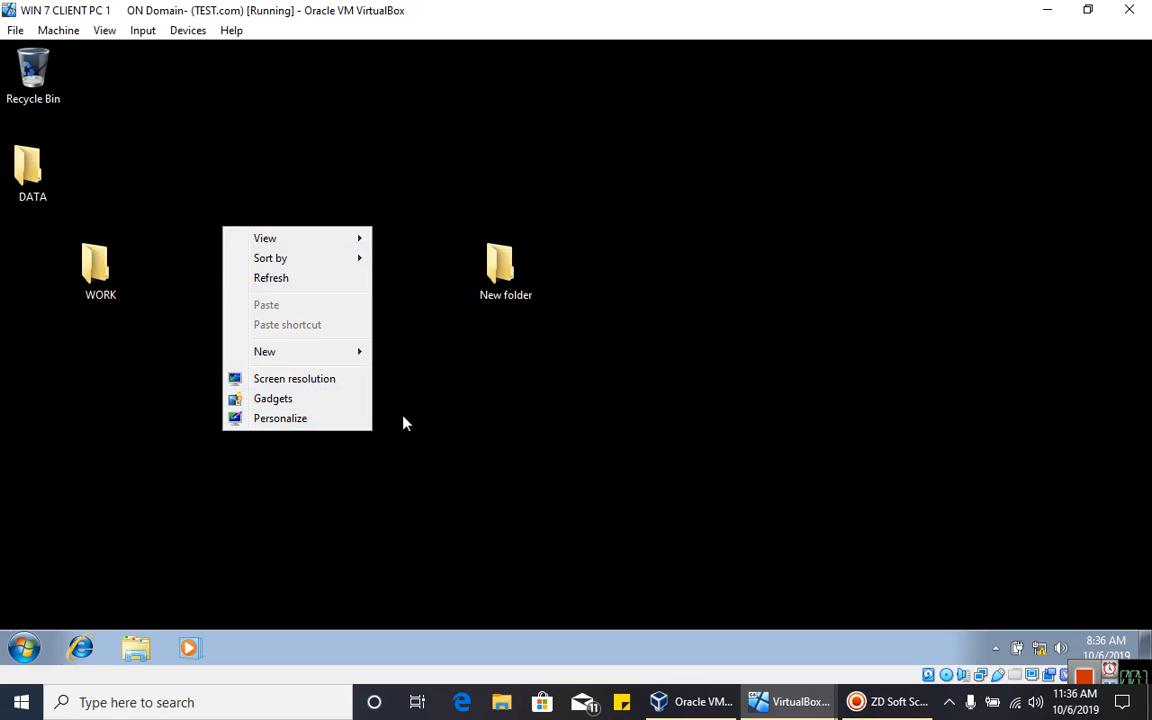
click(448, 498)
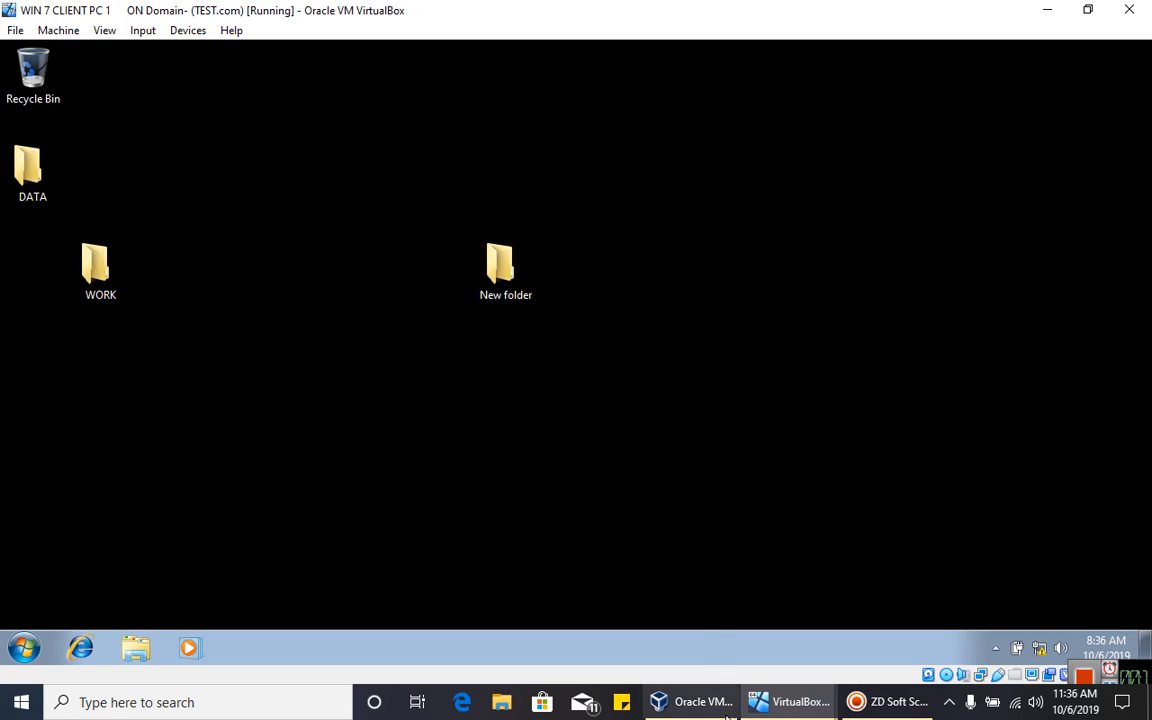
mouse_move(760, 690)
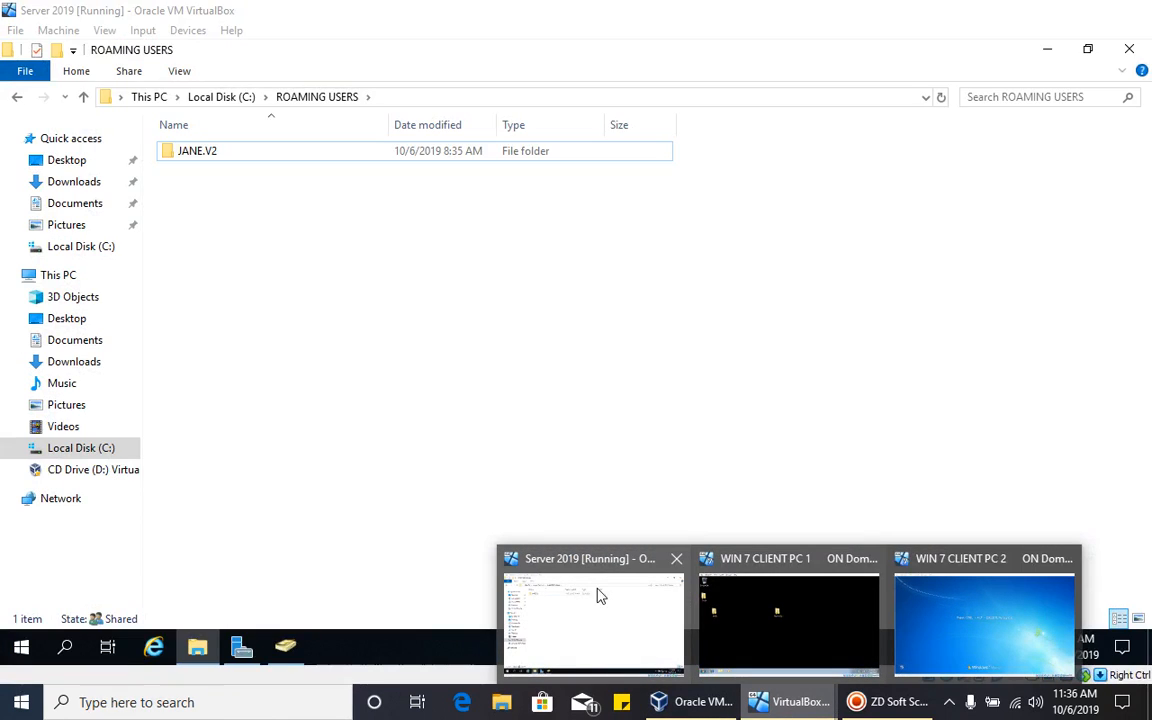
click(574, 572)
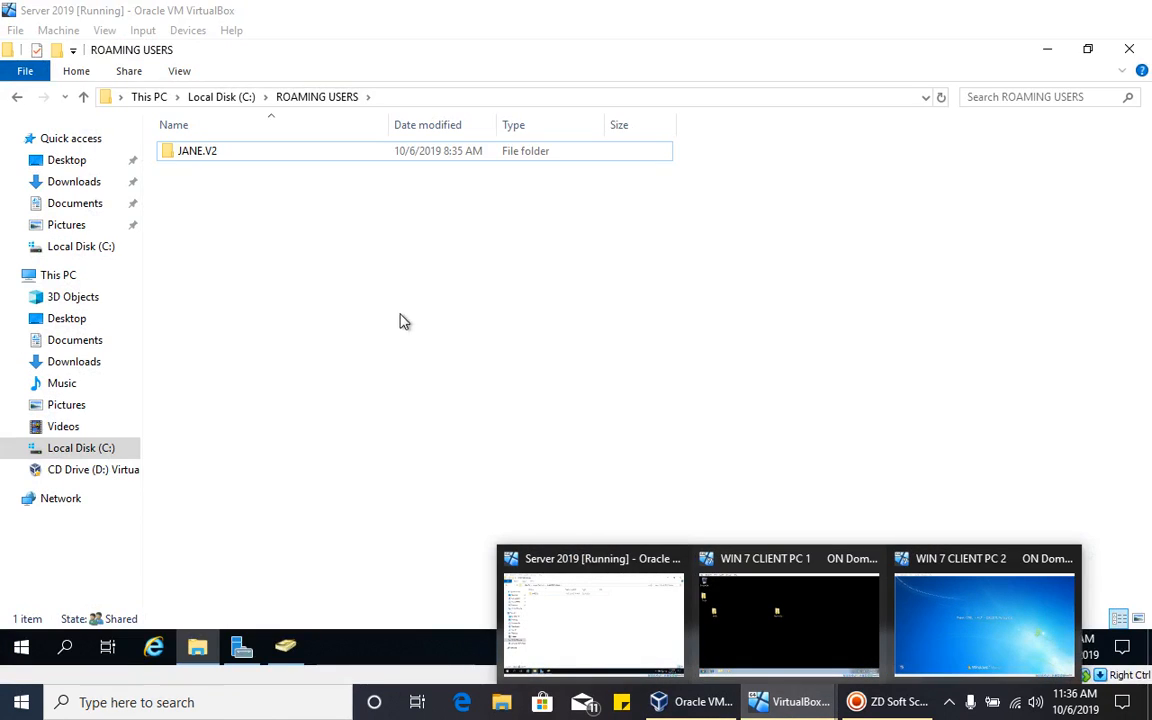